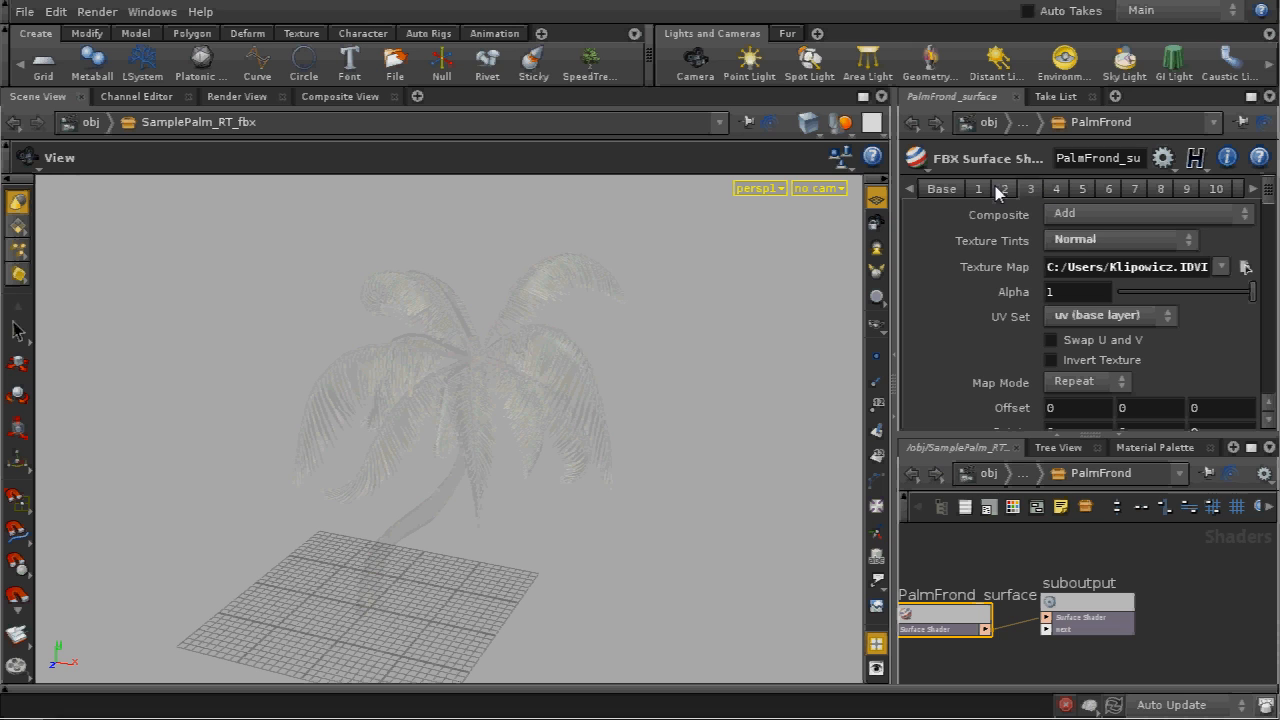
Step: Check the PalmFrond surface shader's first texture layer and preview the standard FBX palm in a render
left_click(977, 190)
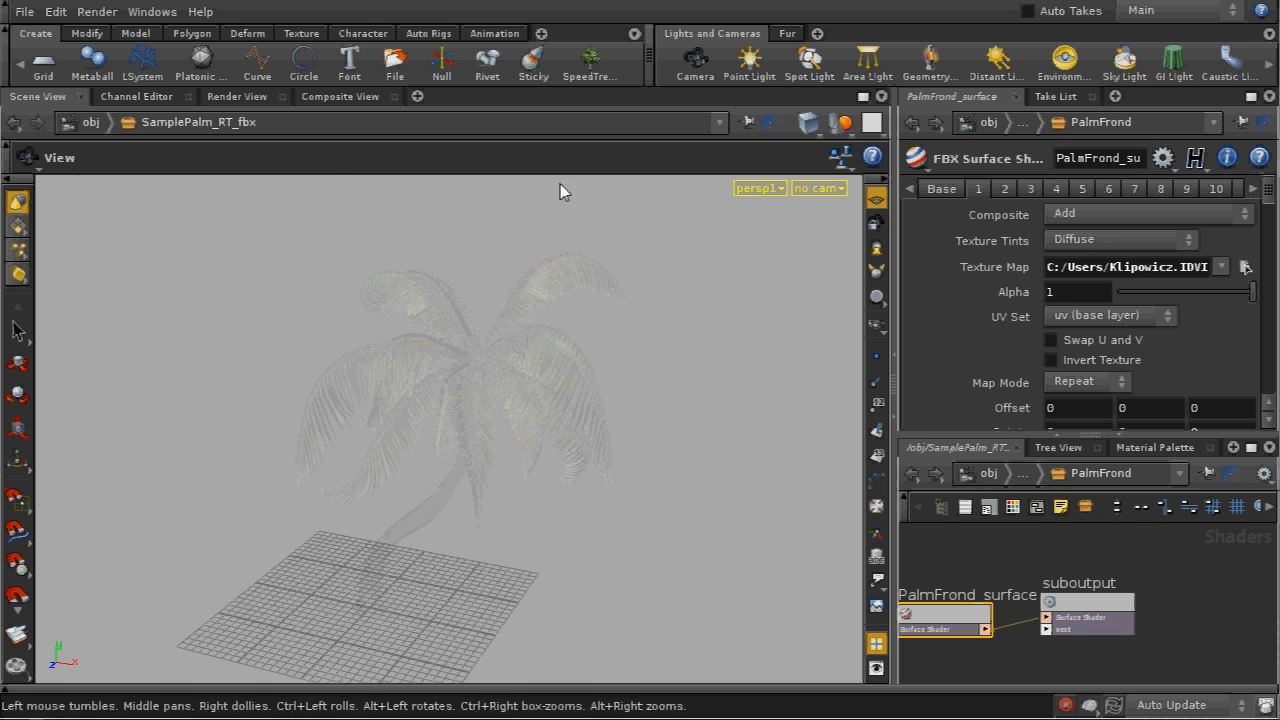
left_click(224, 98)
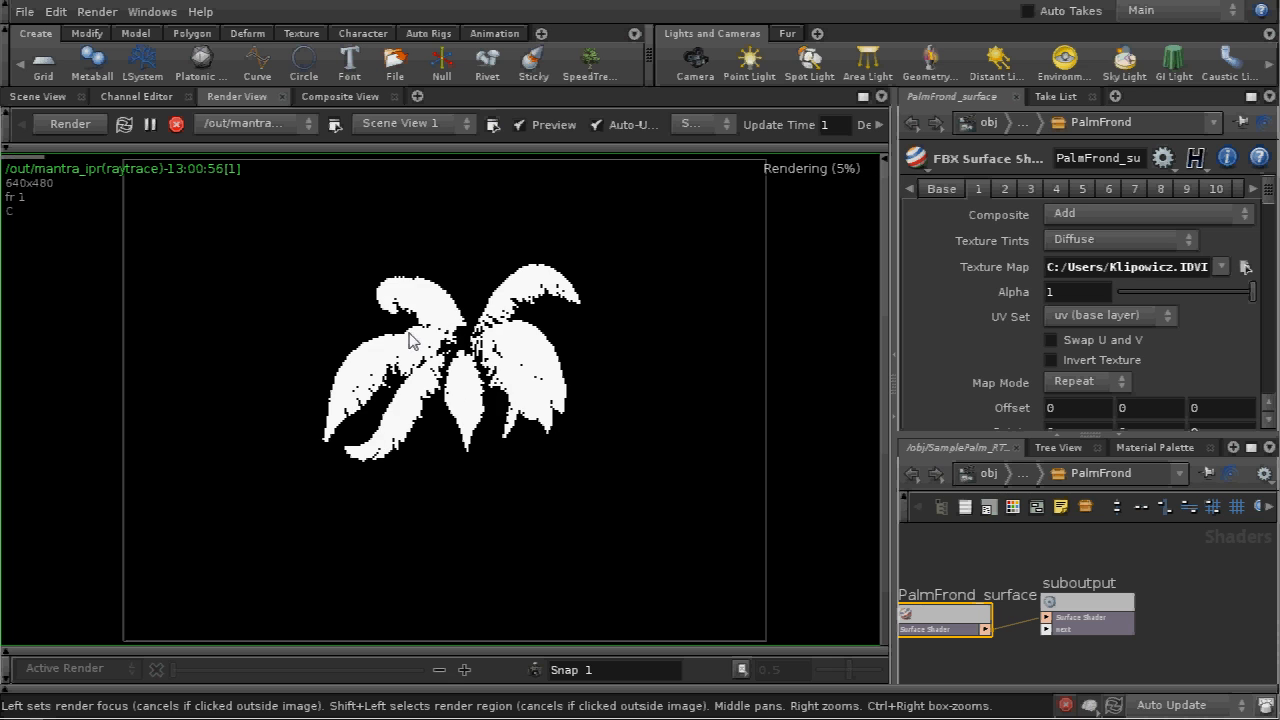
left_click(59, 98)
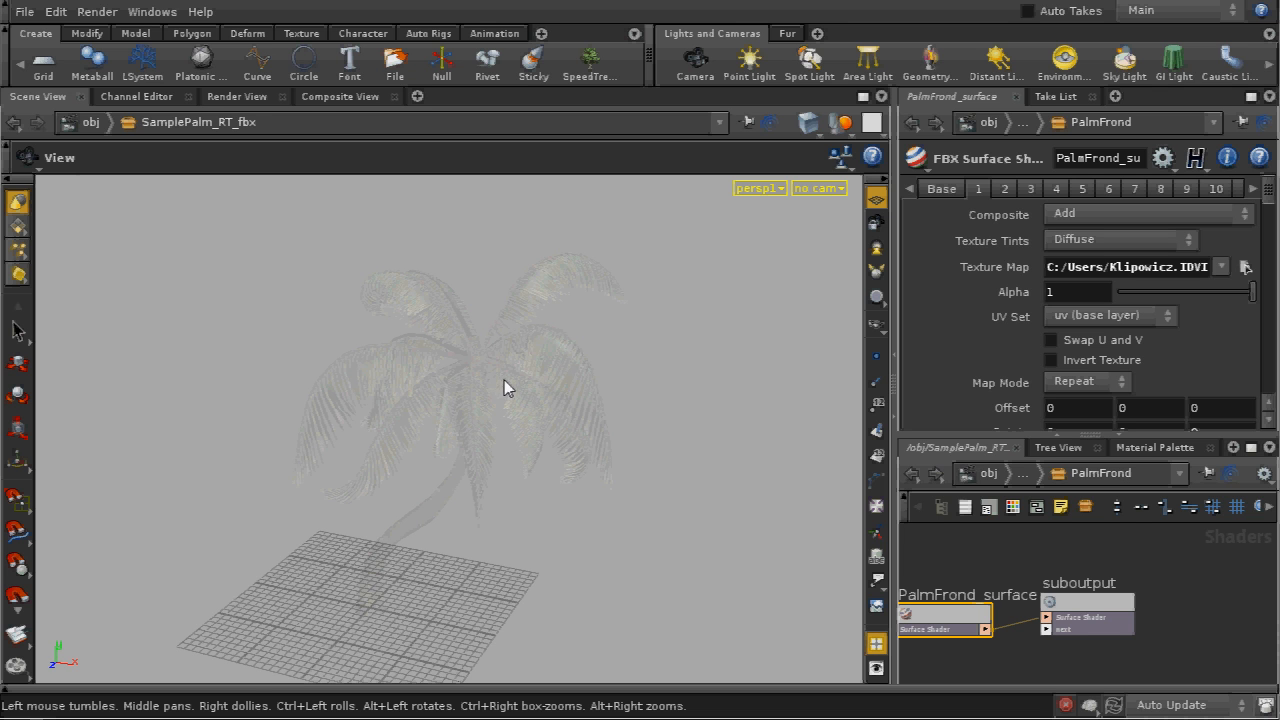
left_click(17, 331)
left_click(477, 369)
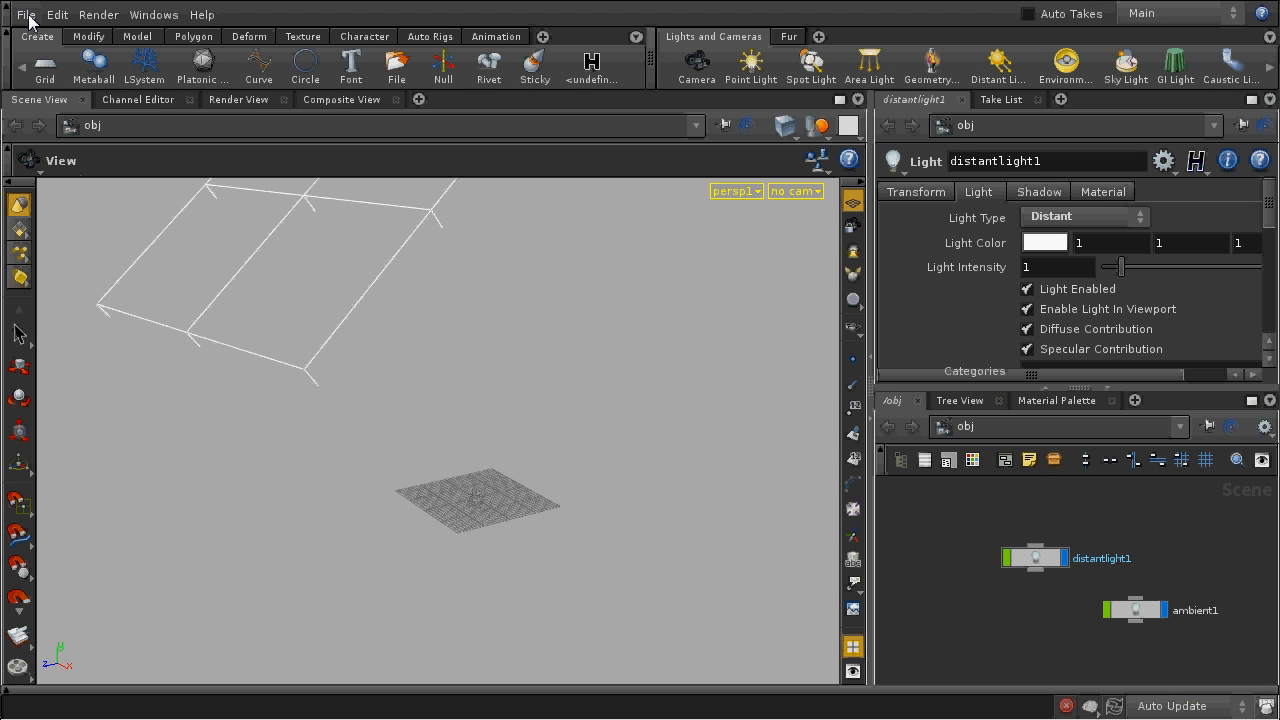
Step: Install the digital asset library $HIP/SpeedTreeFBX.otl for the current HIP file only
left_click(26, 15)
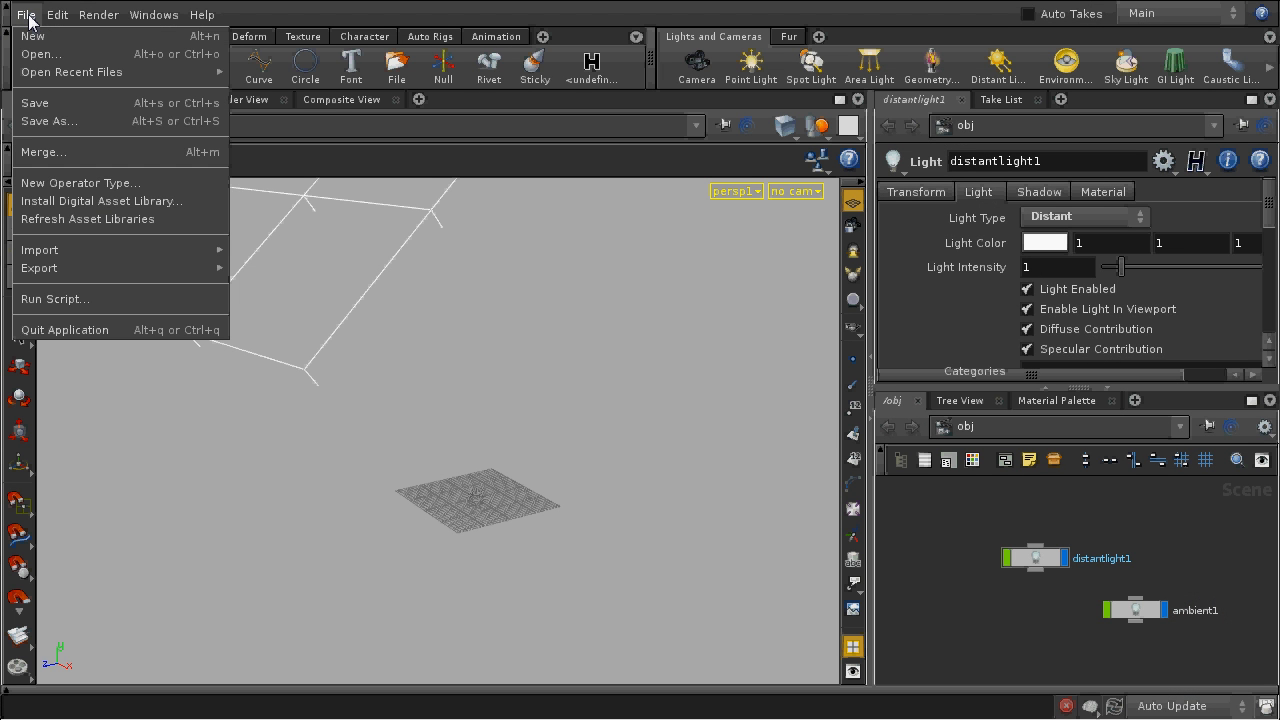
left_click(109, 200)
left_click(437, 170)
left_click(406, 181)
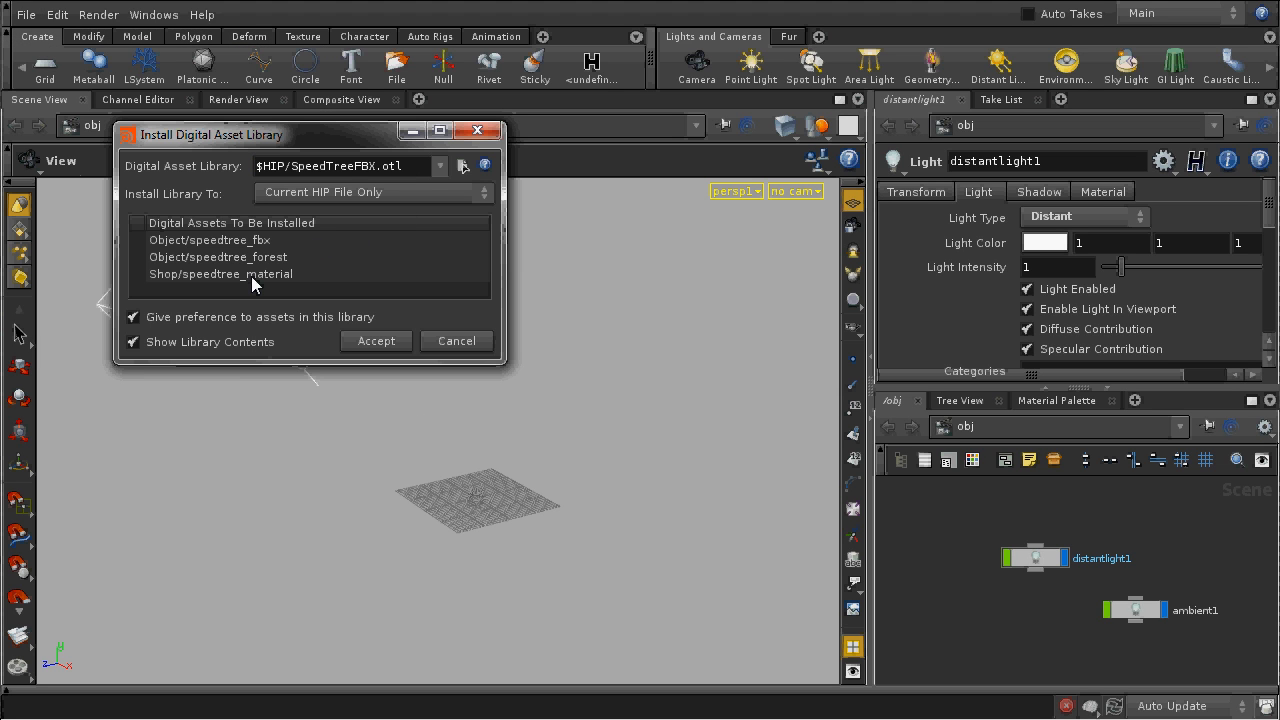
left_click(377, 341)
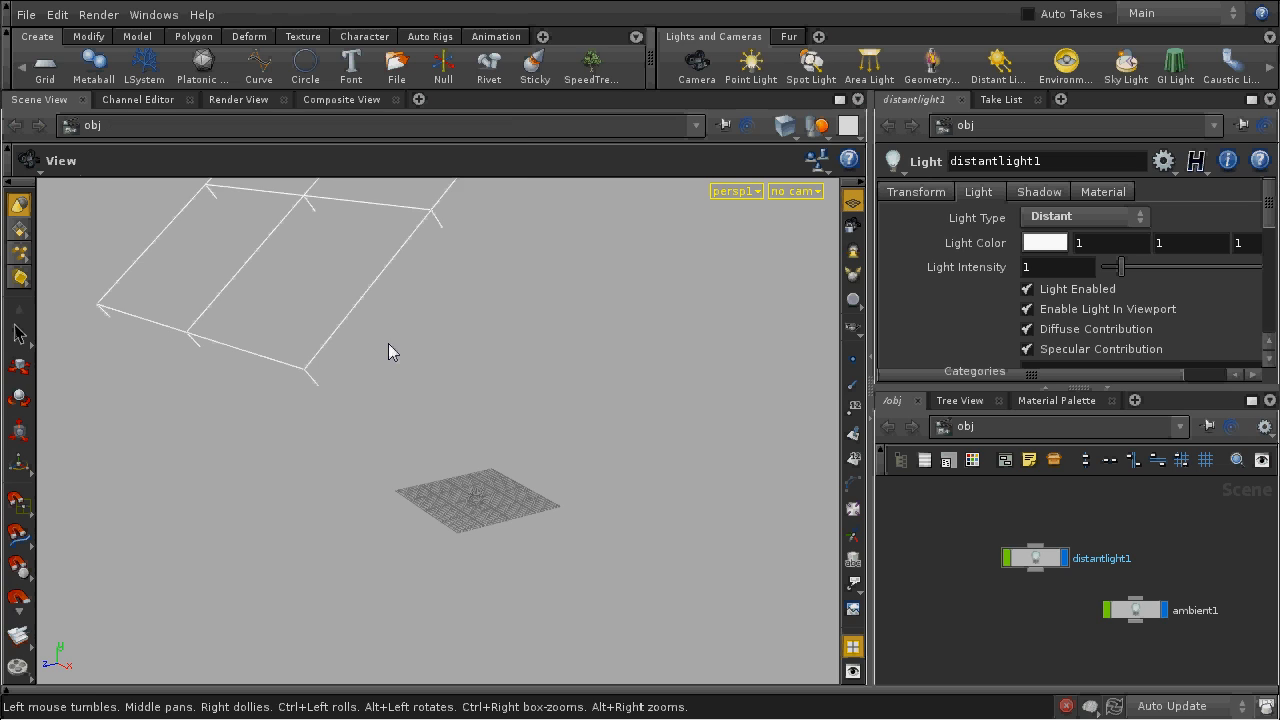
Step: Place a SpeedTree FBX object at about (-1.257, 0, -5.103) and load SamplePalm_RT.fbx from the Sample_Palm folder
left_click(593, 72)
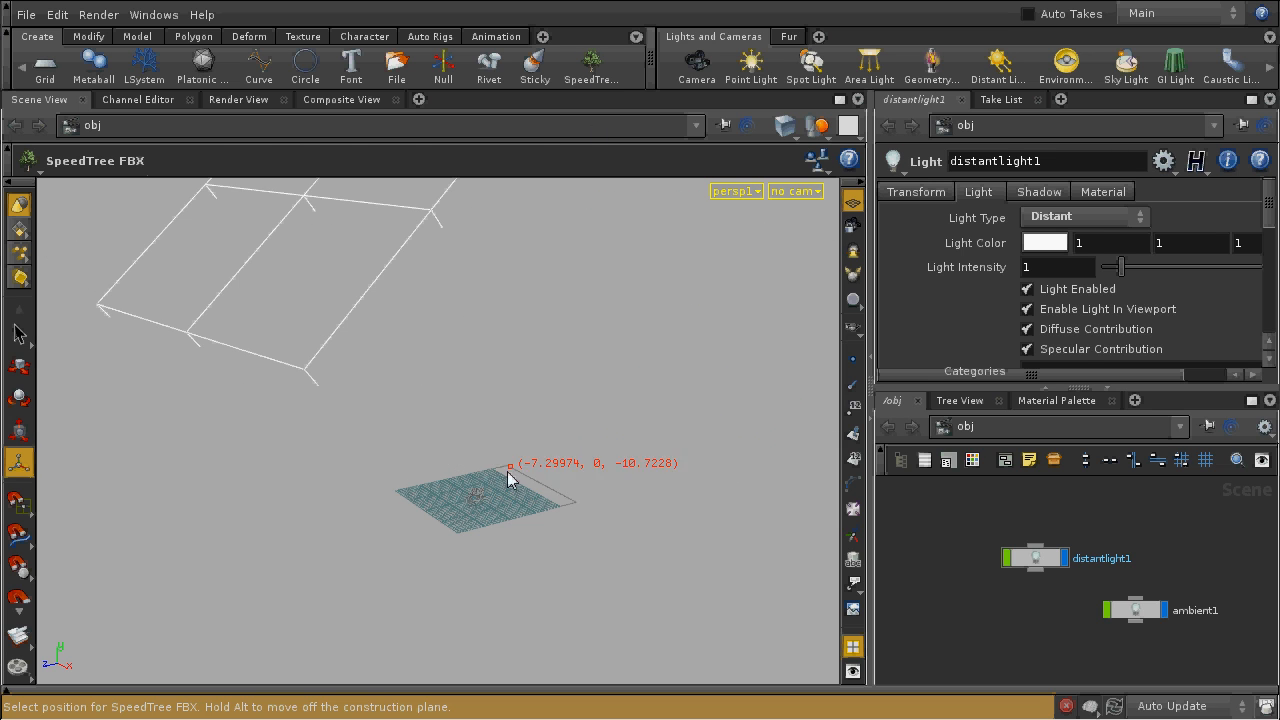
left_click(506, 477)
left_click_drag(541, 222, 606, 134)
double_click(470, 305)
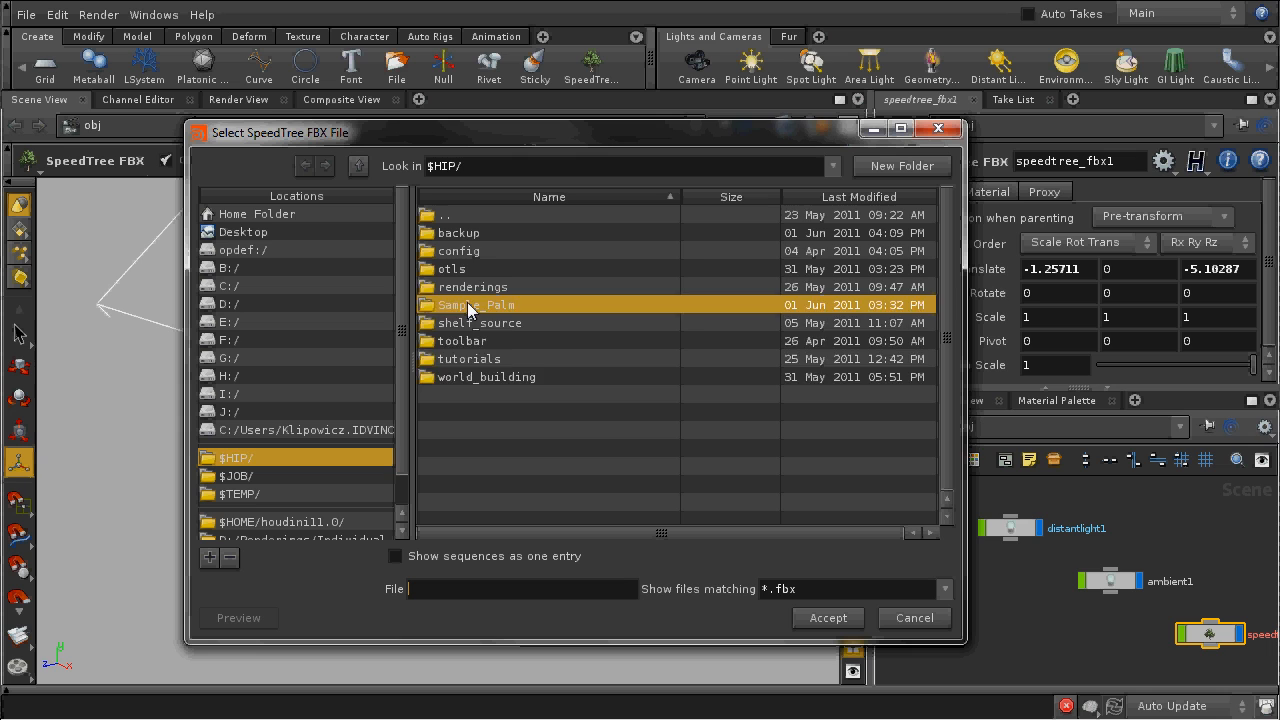
left_click(503, 270)
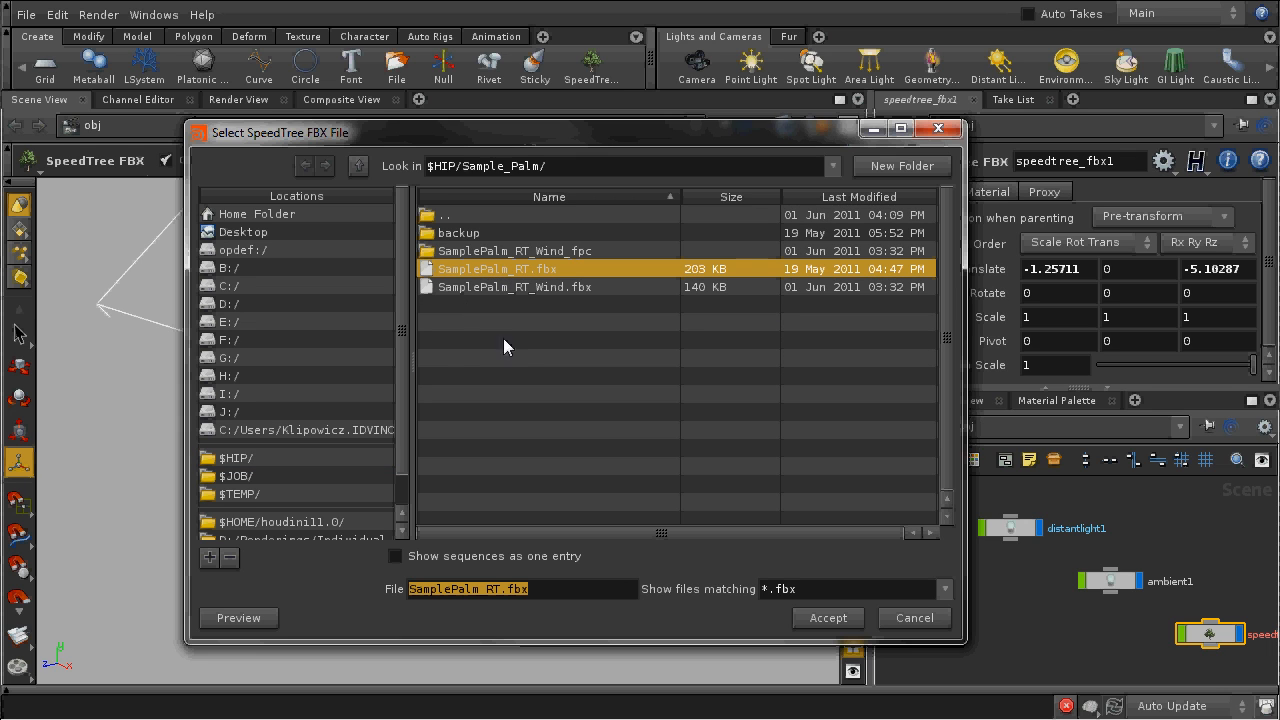
left_click(828, 617)
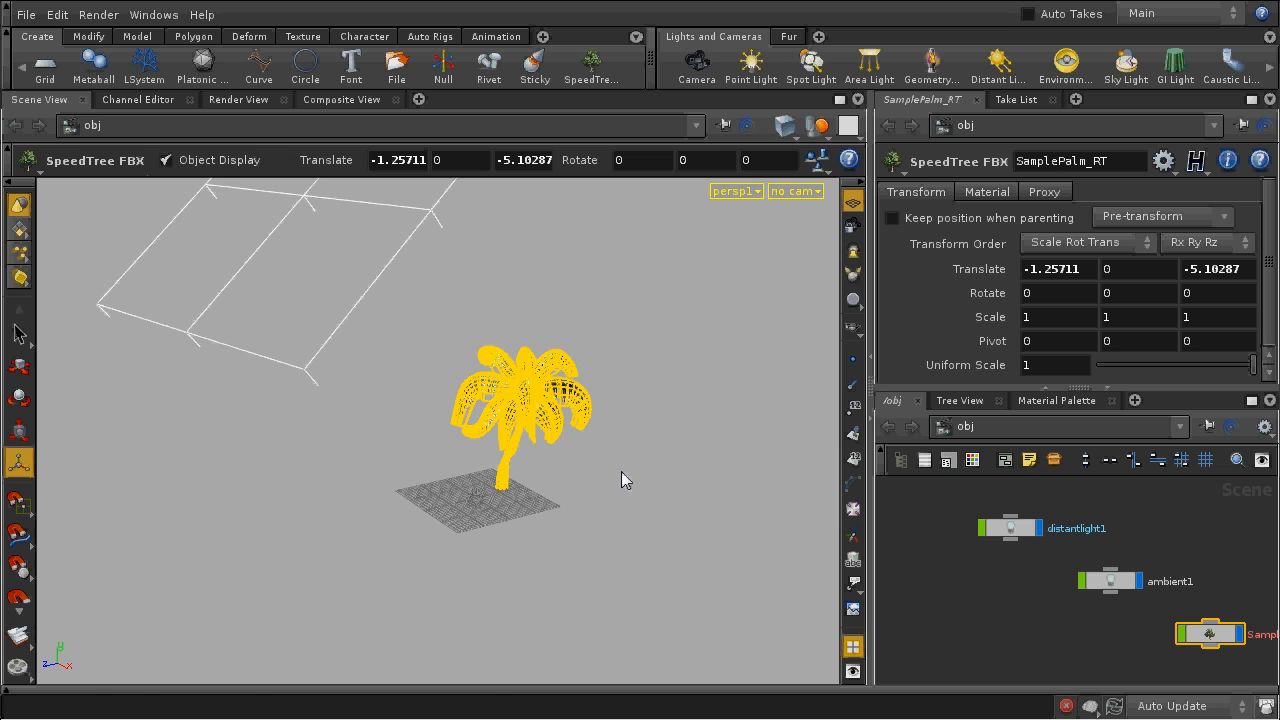
Step: Frame the whole palm in the viewport and render it with /out/mantra1 in a floating render window
key("space+g")
left_click(625, 529)
left_click_drag(541, 552, 617, 526, "alt")
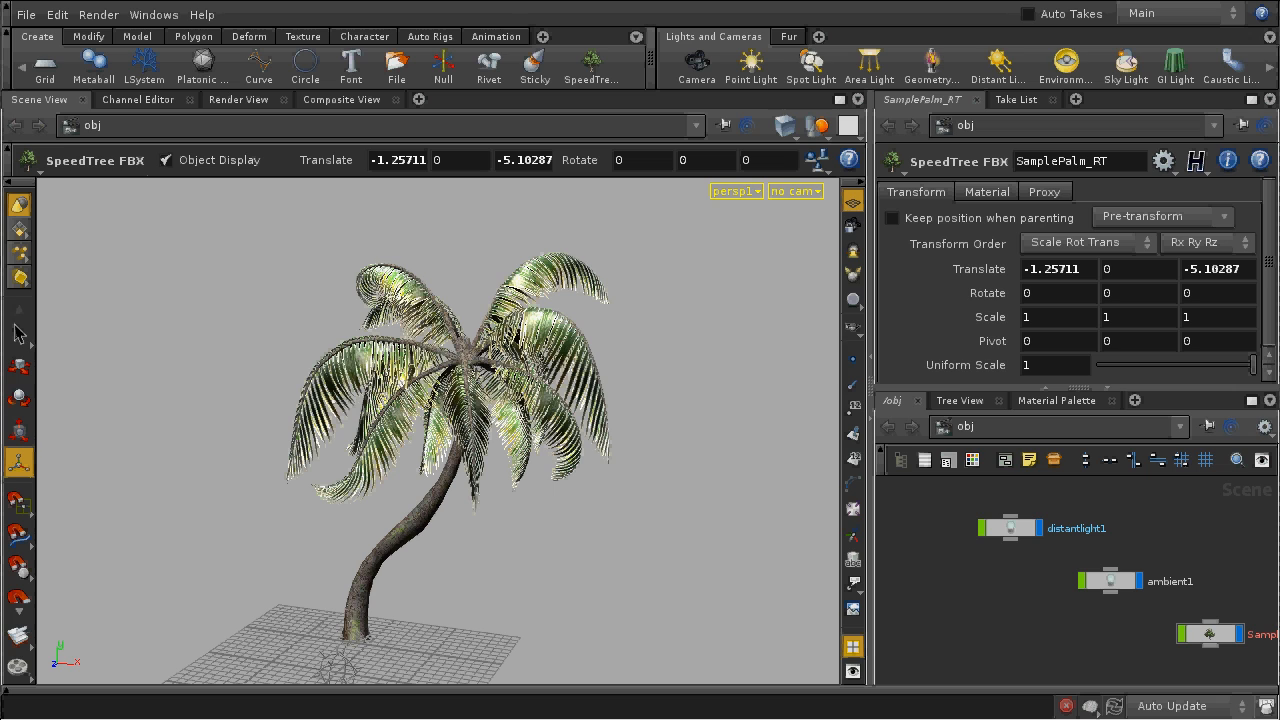
left_click_drag(725, 719, 894, 197)
left_click(856, 242)
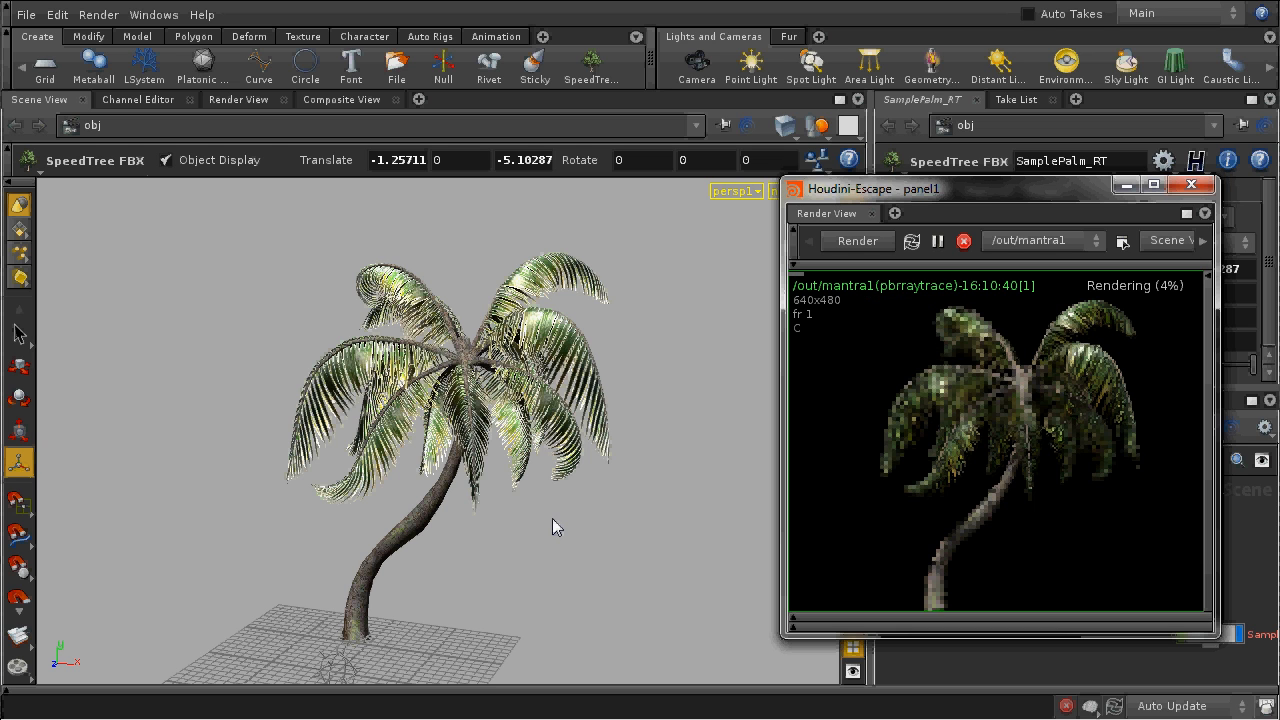
Step: Collapse the shelves and main menu bar, and inspect the palm and its render from several angles
left_click(5, 38)
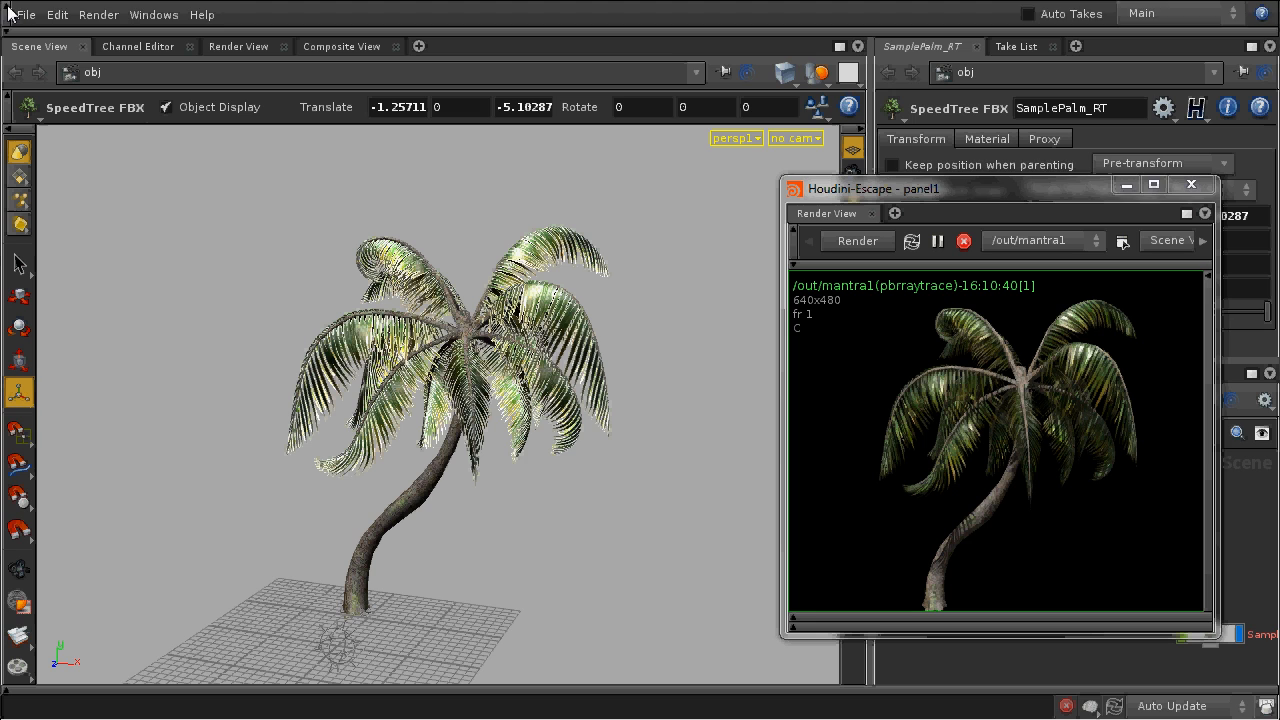
left_click(9, 8)
key("Escape")
left_click_drag(528, 483, 560, 483)
left_click_drag(462, 526, 660, 531)
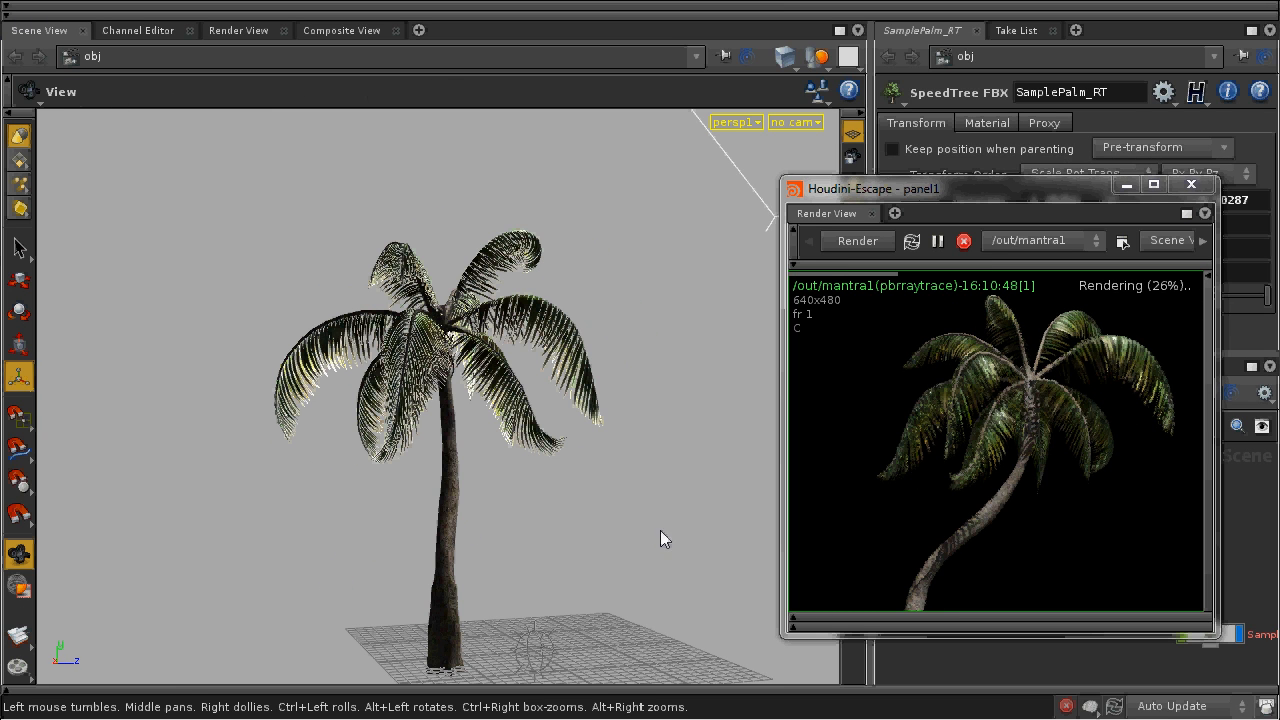
left_click_drag(572, 511, 199, 476)
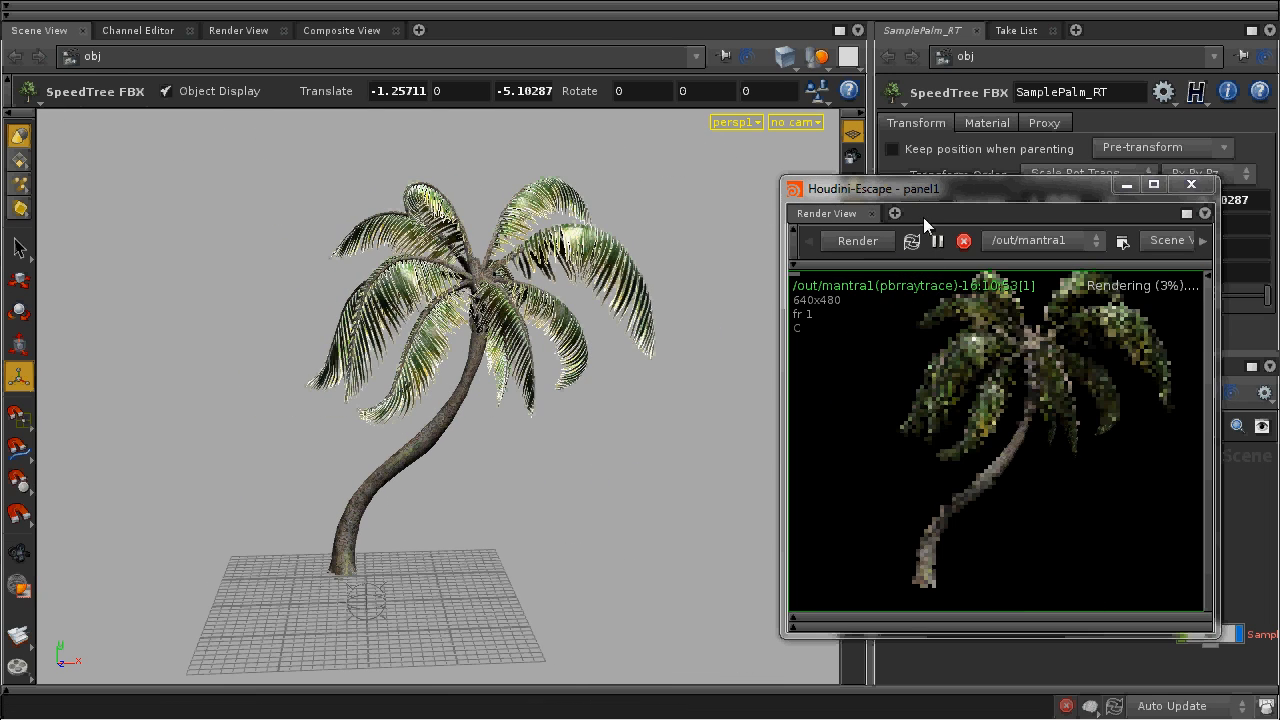
Step: Enable the spike display proxy for the SamplePalm_RT object
left_click_drag(982, 194, 41, 130)
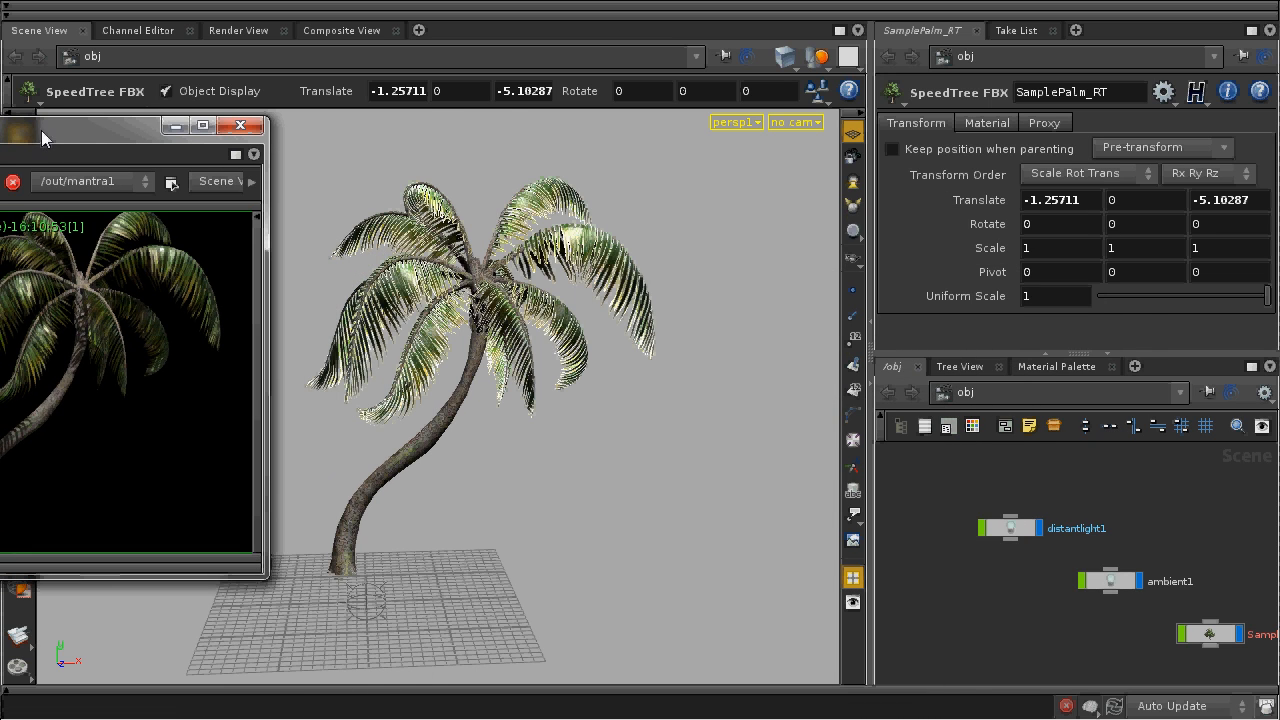
left_click(1045, 126)
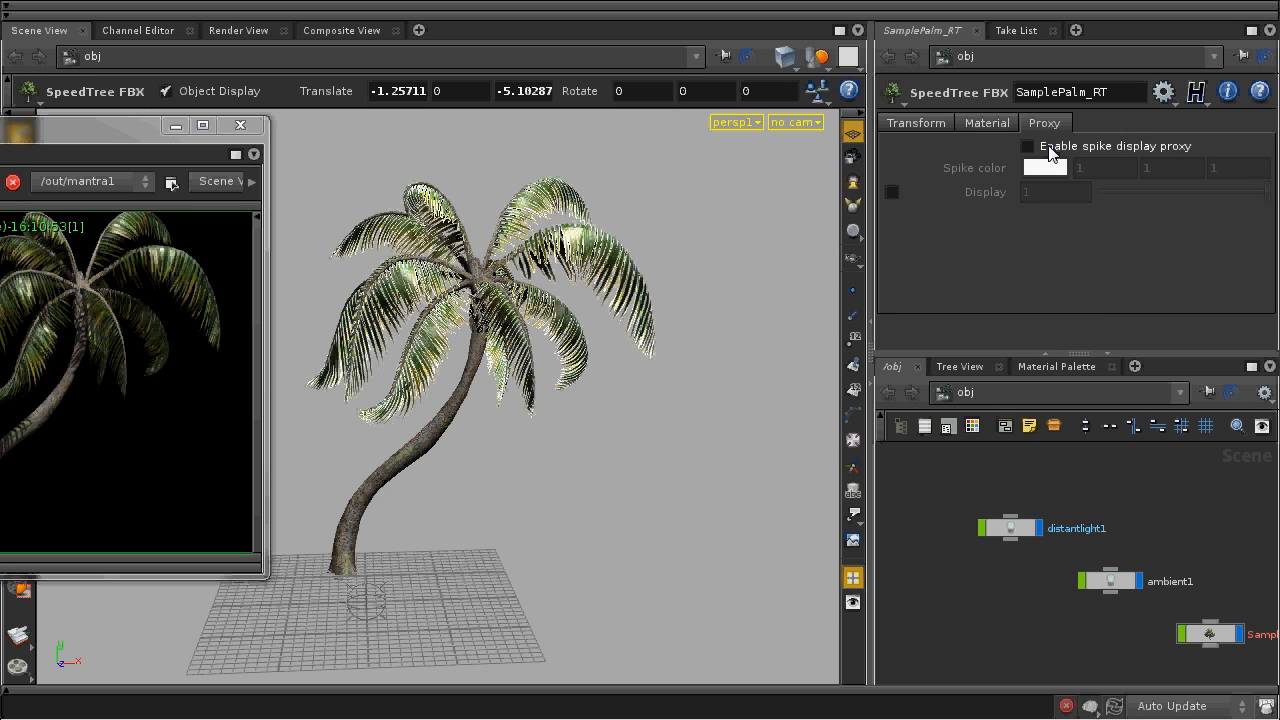
left_click(1049, 148)
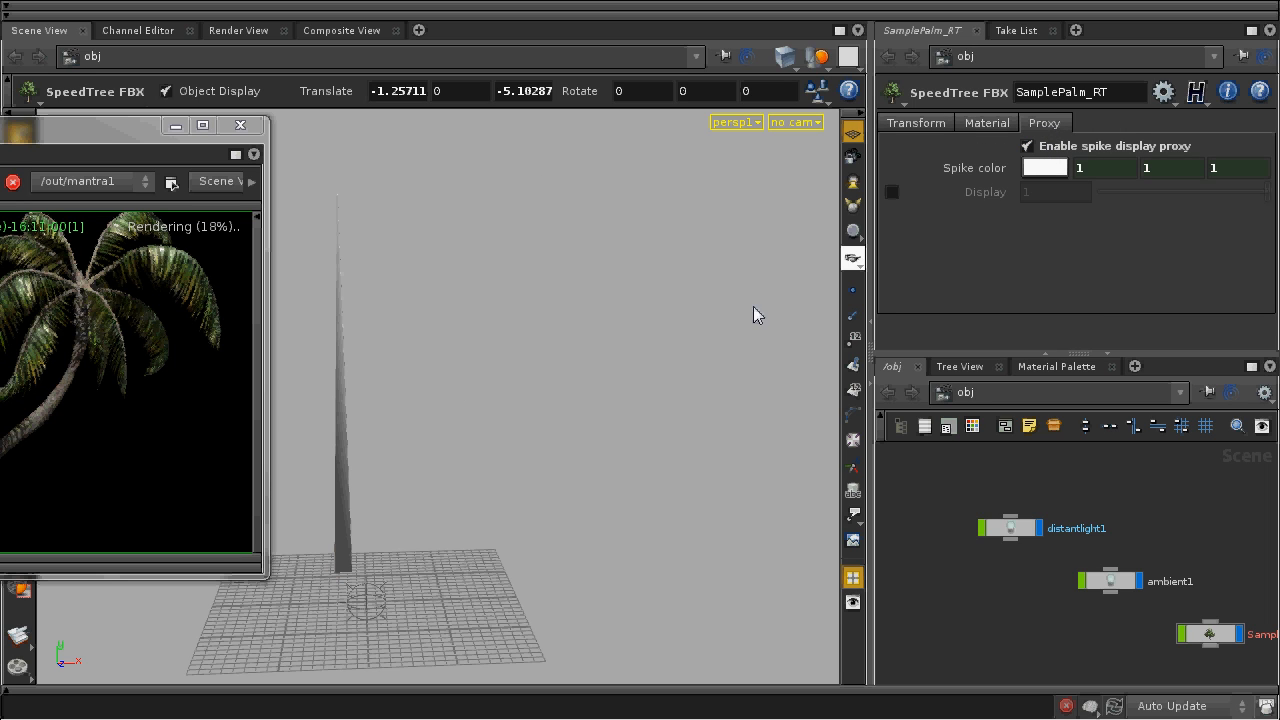
left_click_drag(469, 417, 540, 443)
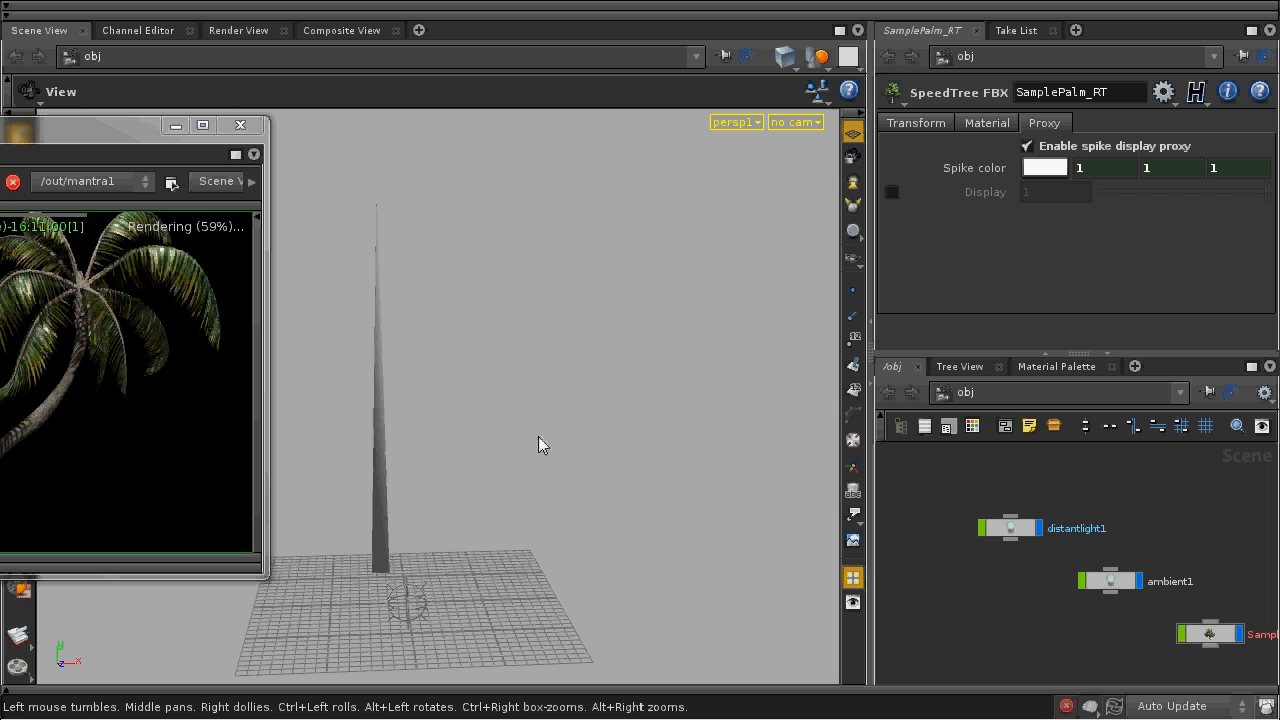
Step: Compare the spike proxy in the viewport with the live render of the palm from different angles
left_click_drag(129, 126, 976, 152)
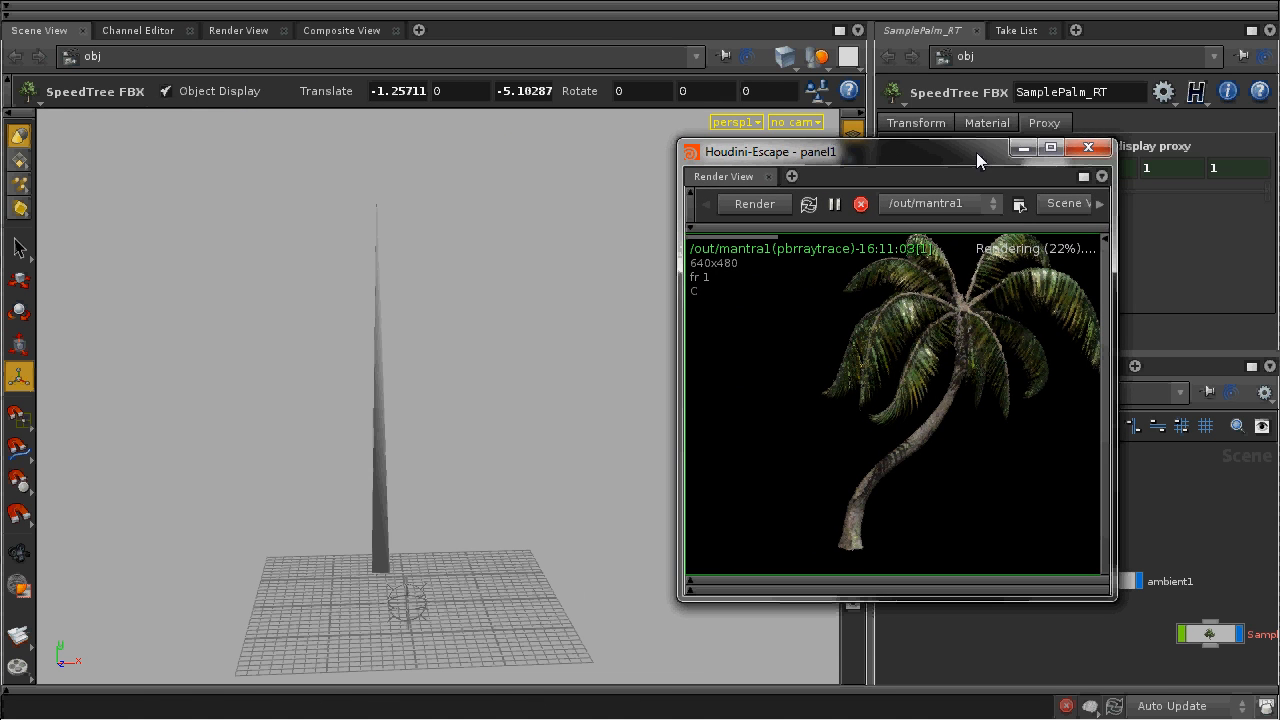
key("Escape")
left_click_drag(478, 386, 610, 401)
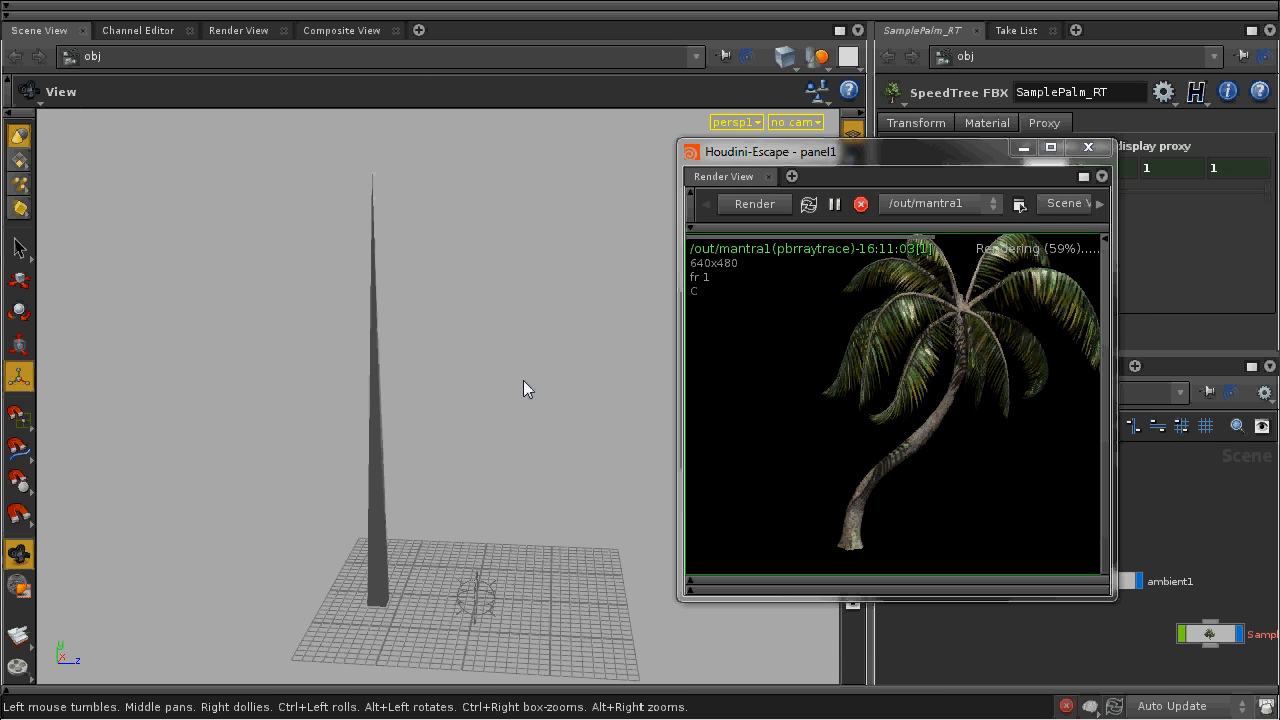
left_click_drag(518, 370, 113, 366)
left_click_drag(300, 391, 658, 358)
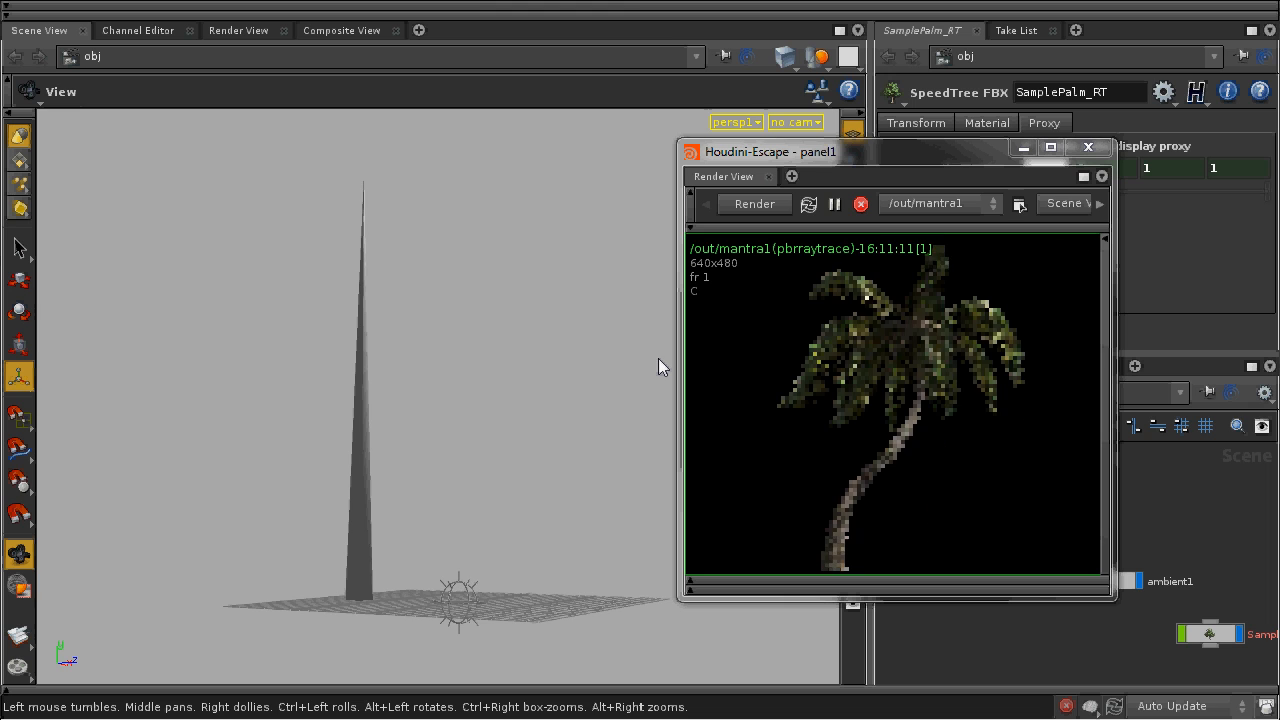
Step: Try green for the proxy's spike color, and set it to blue (0, 0, 0.9)
left_click_drag(923, 155, 754, 390)
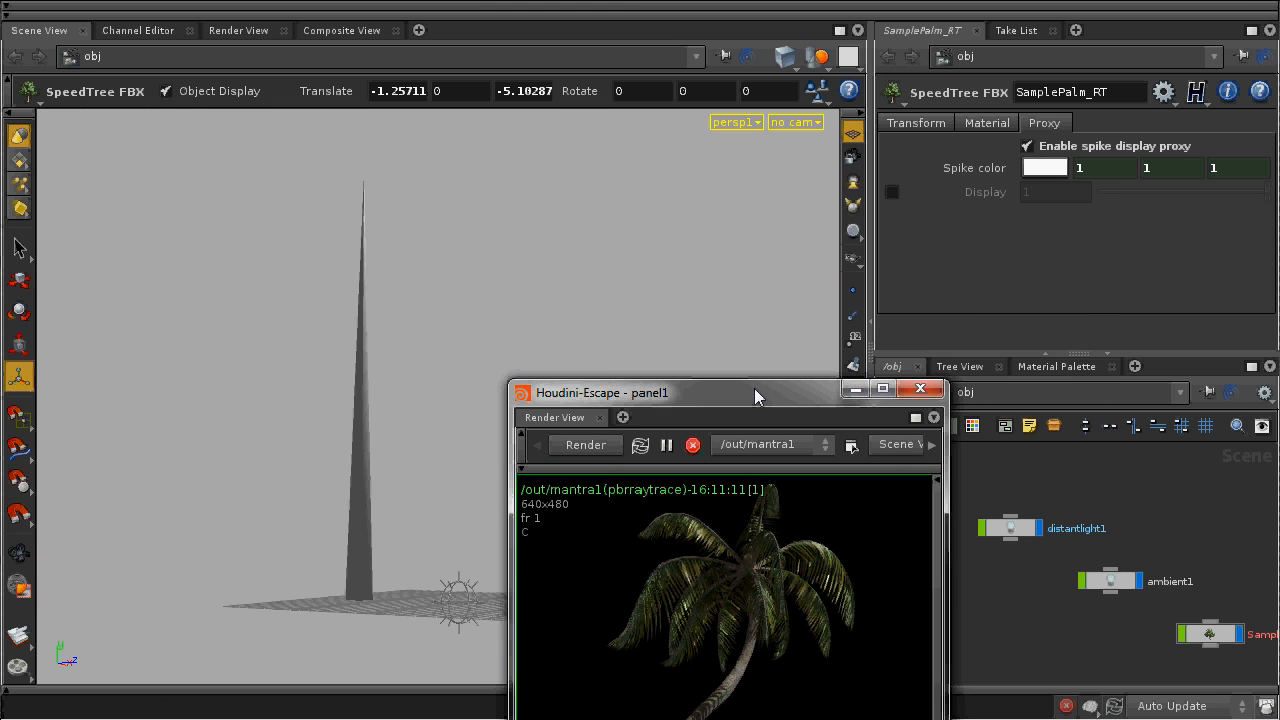
left_click(1057, 167)
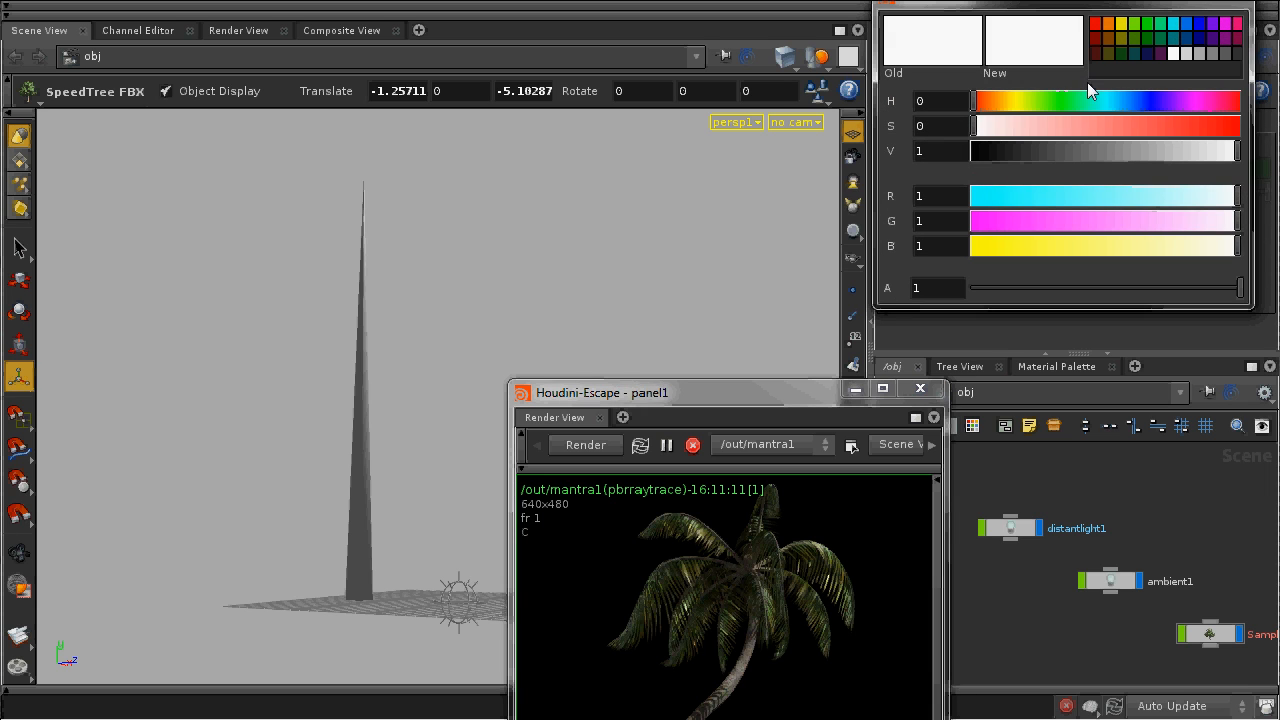
left_click(1134, 26)
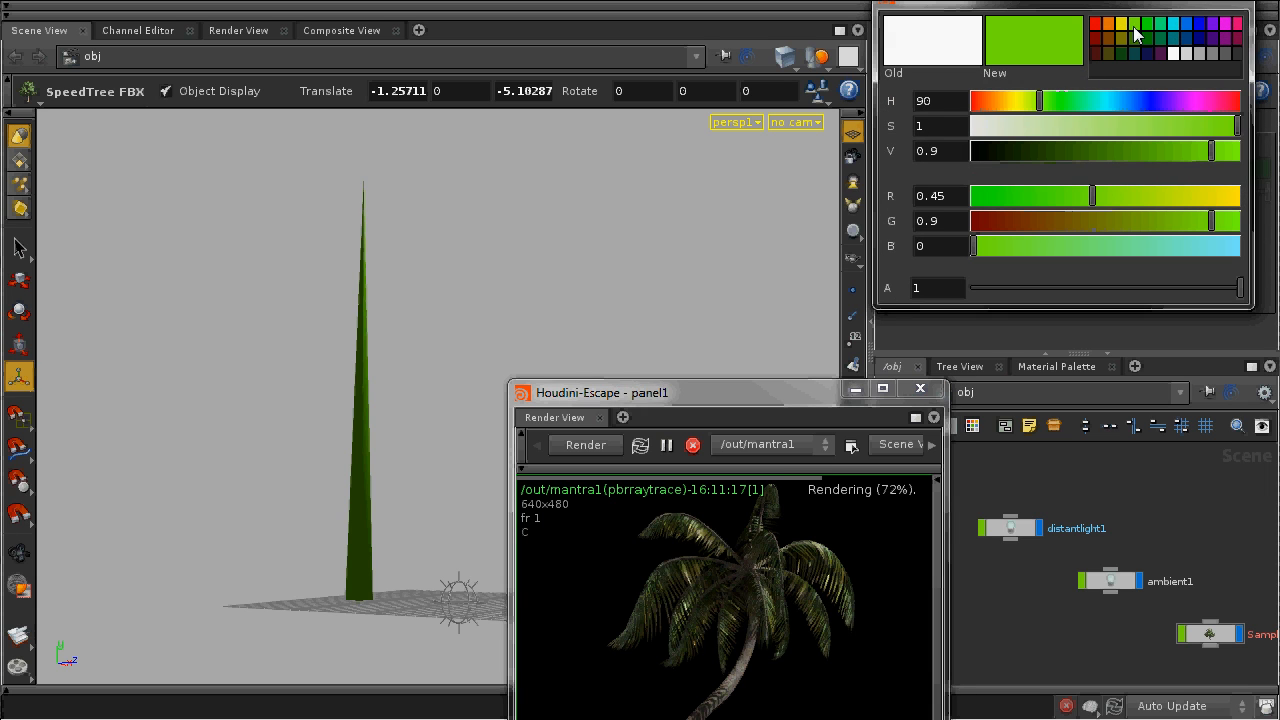
left_click(1199, 23)
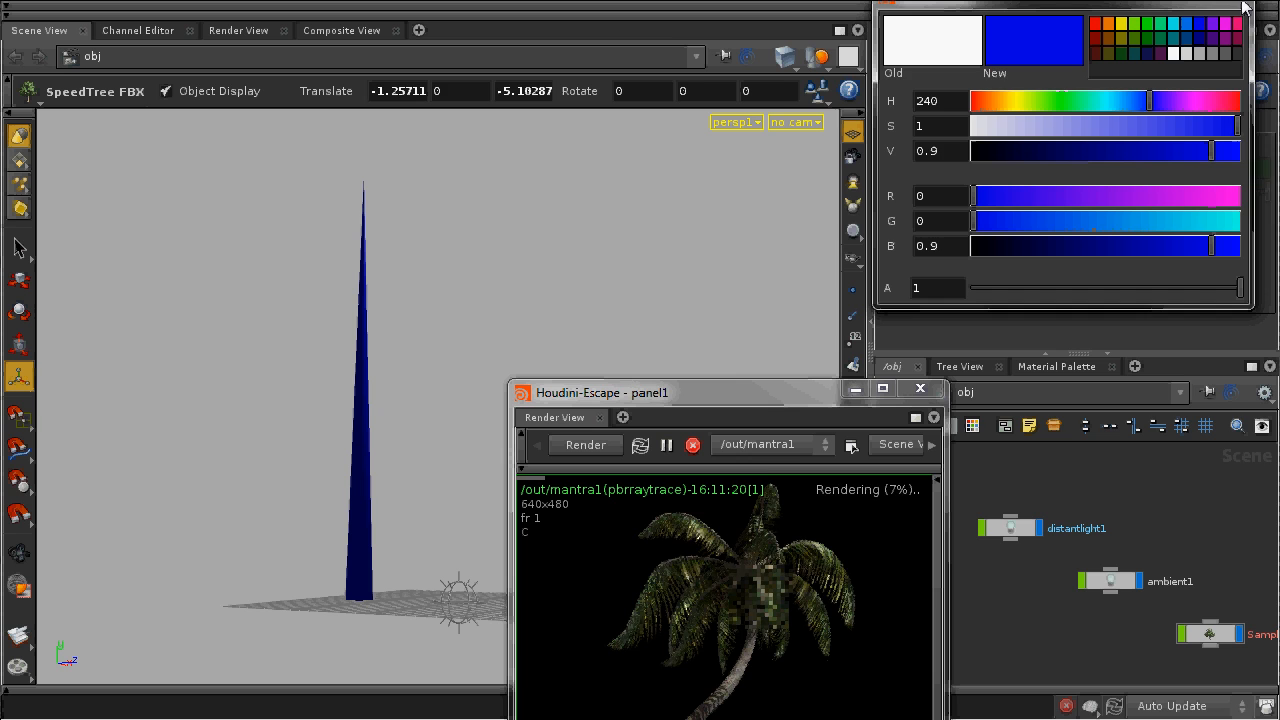
key("Escape")
left_click_drag(471, 320, 300, 345)
key("Return")
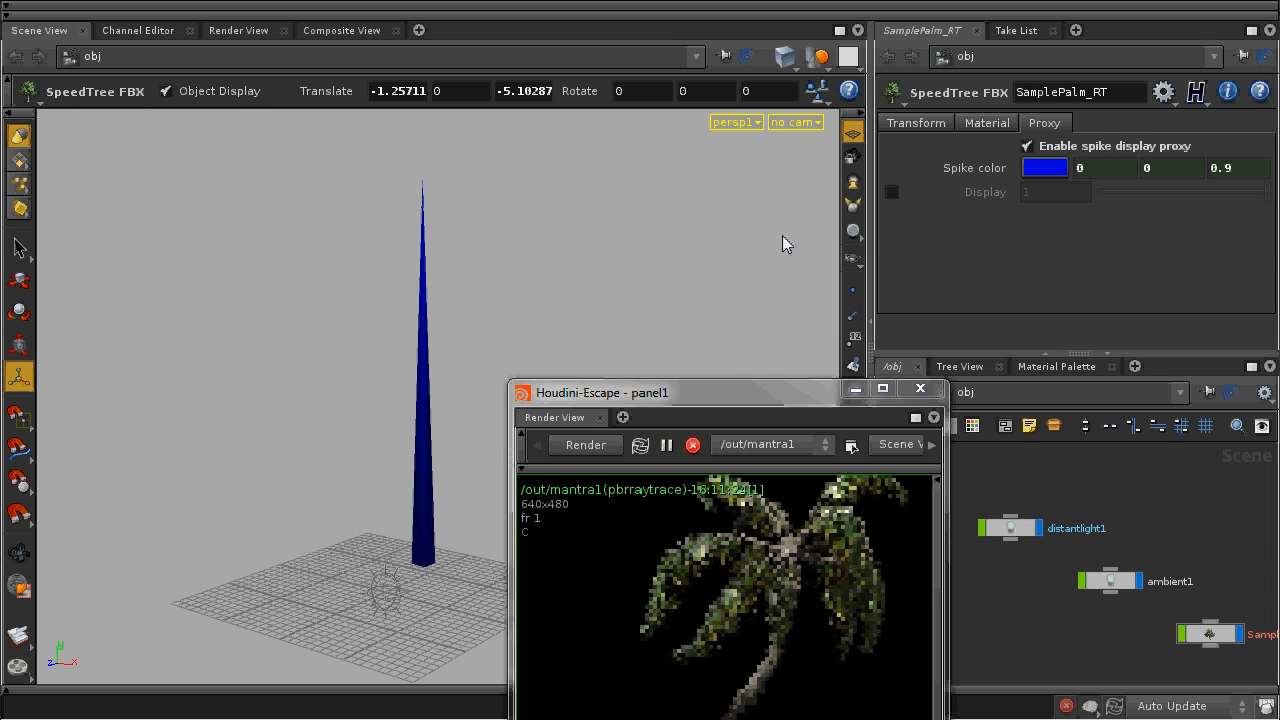
Step: Turn off the palm's spike display proxy and reposition the render window beside the tree
left_click(1067, 150)
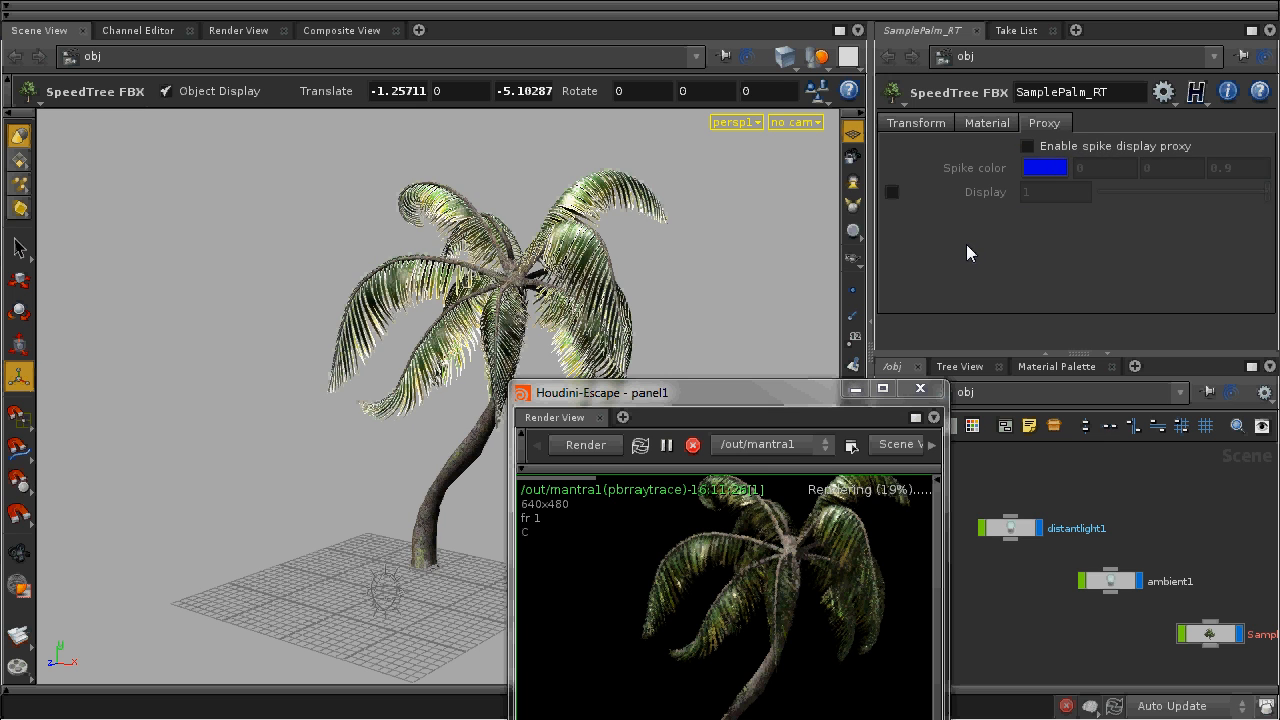
left_click_drag(774, 393, 954, 2)
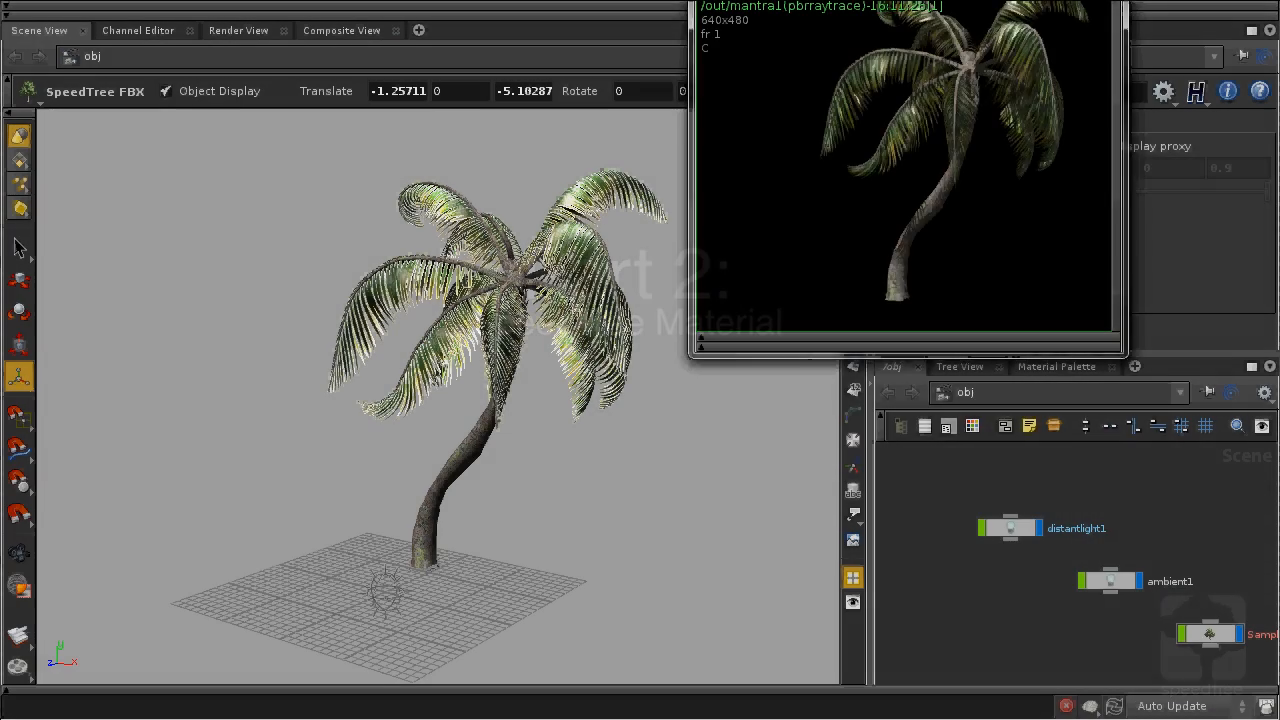
left_click_drag(836, 2, 857, 143)
Step: Examine the trunk's bark detail up close in the viewport and in an enlarged render window
left_click_drag(568, 313, 493, 269, "alt")
scroll(571, 382, "up", 3)
scroll(573, 385, "up", 5)
left_click_drag(573, 385, 638, 405)
middle_click_drag(638, 405, 512, 299)
left_click_drag(512, 299, 477, 293)
scroll(477, 293, "up", 5)
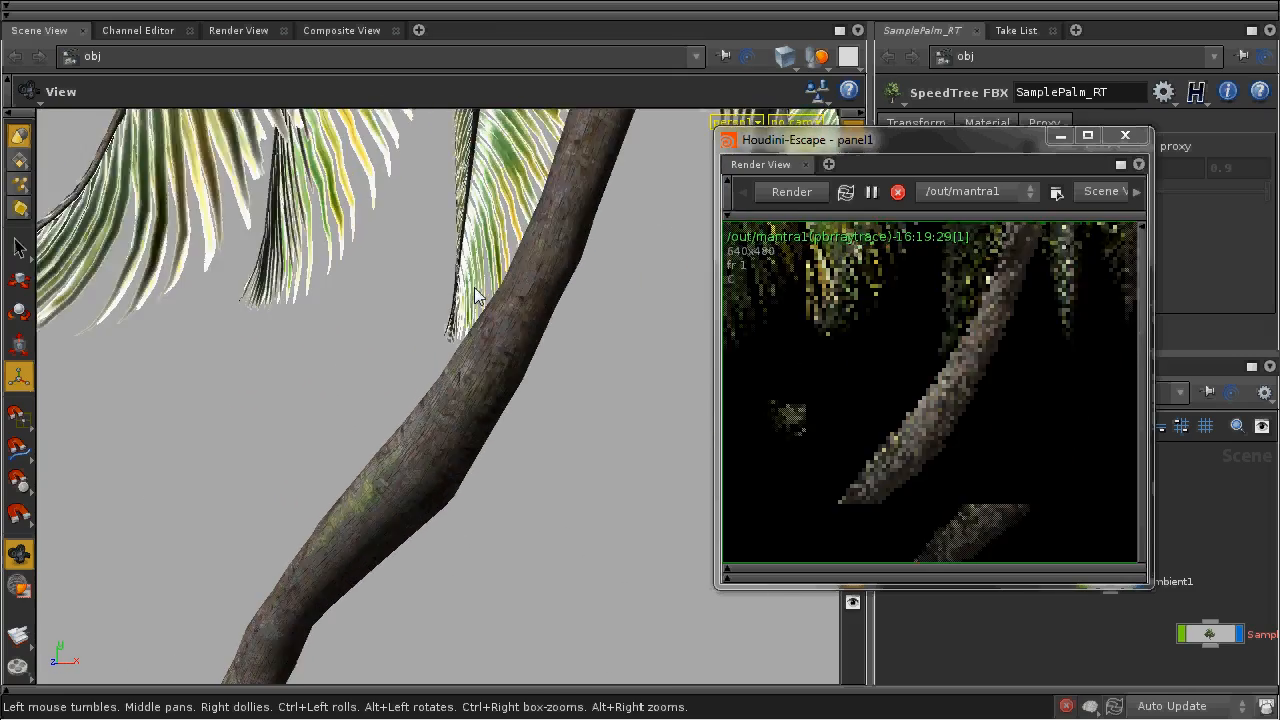
middle_click_drag(519, 279, 422, 379)
scroll(415, 388, "up", 4)
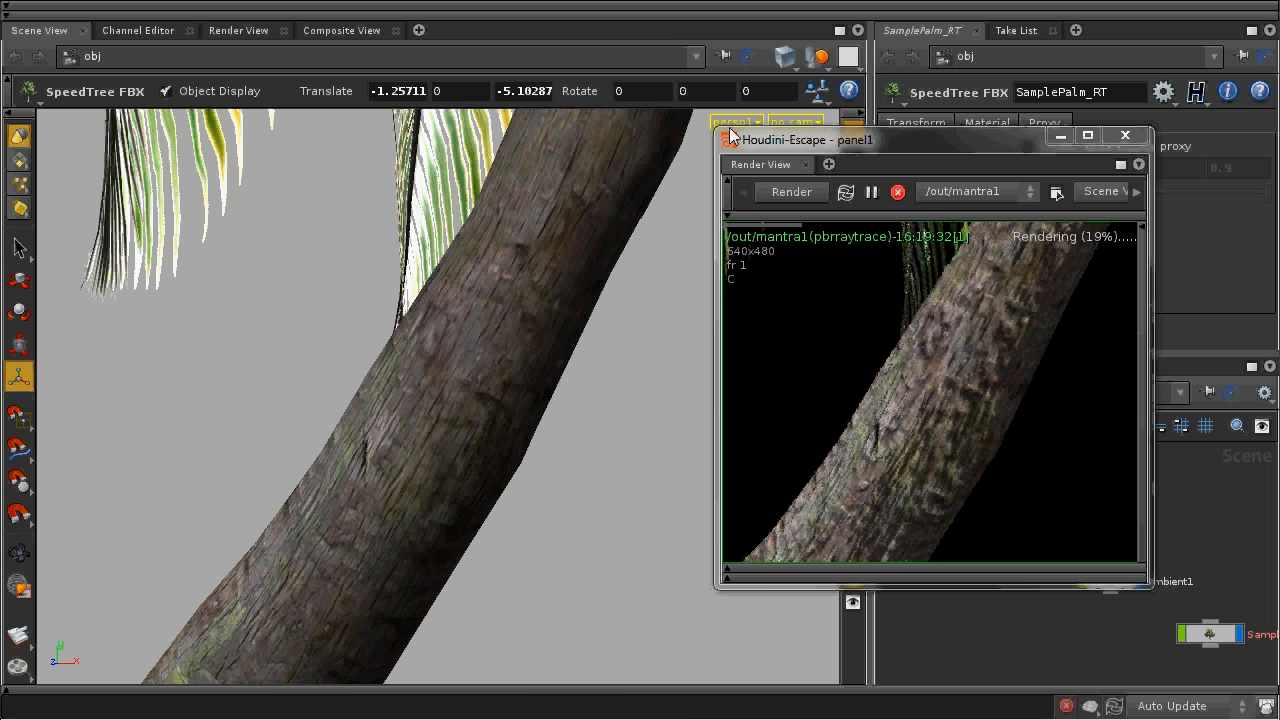
left_click_drag(716, 129, 631, 50)
left_click_drag(791, 65, 275, 82)
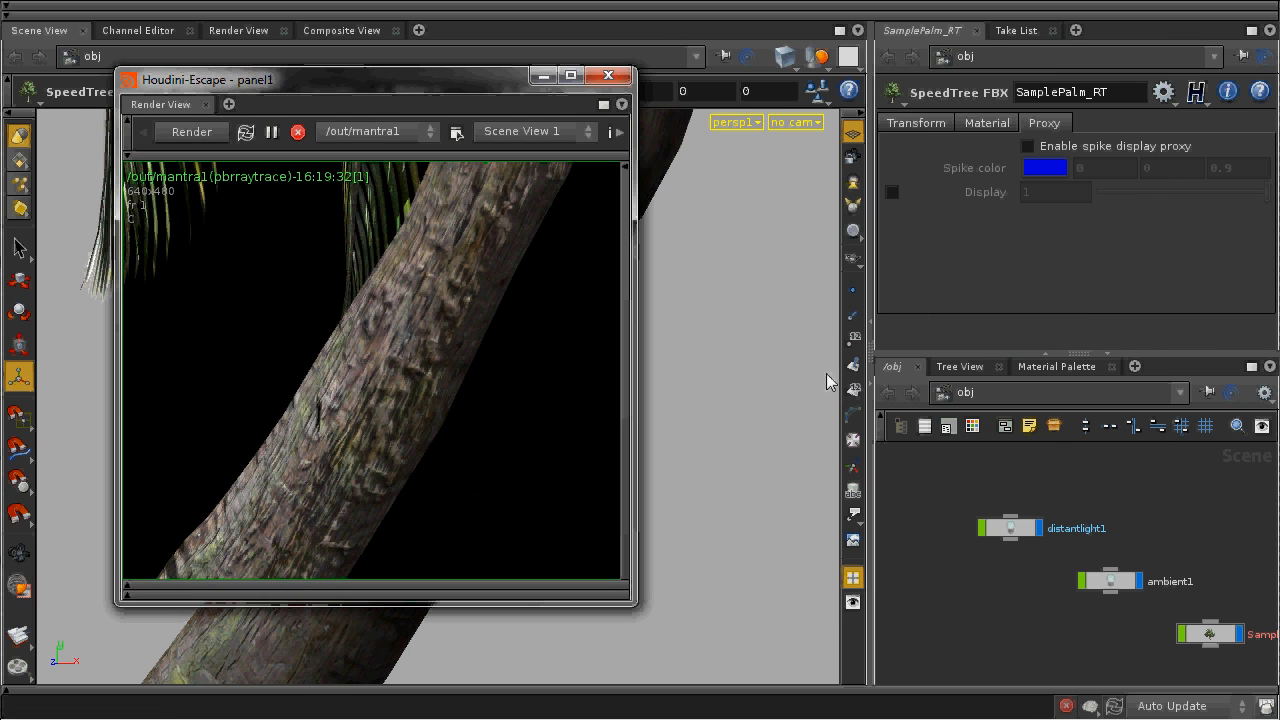
Step: Show the surface parameters of the scene's PalmBark material, widening the parameter area
left_click(1061, 366)
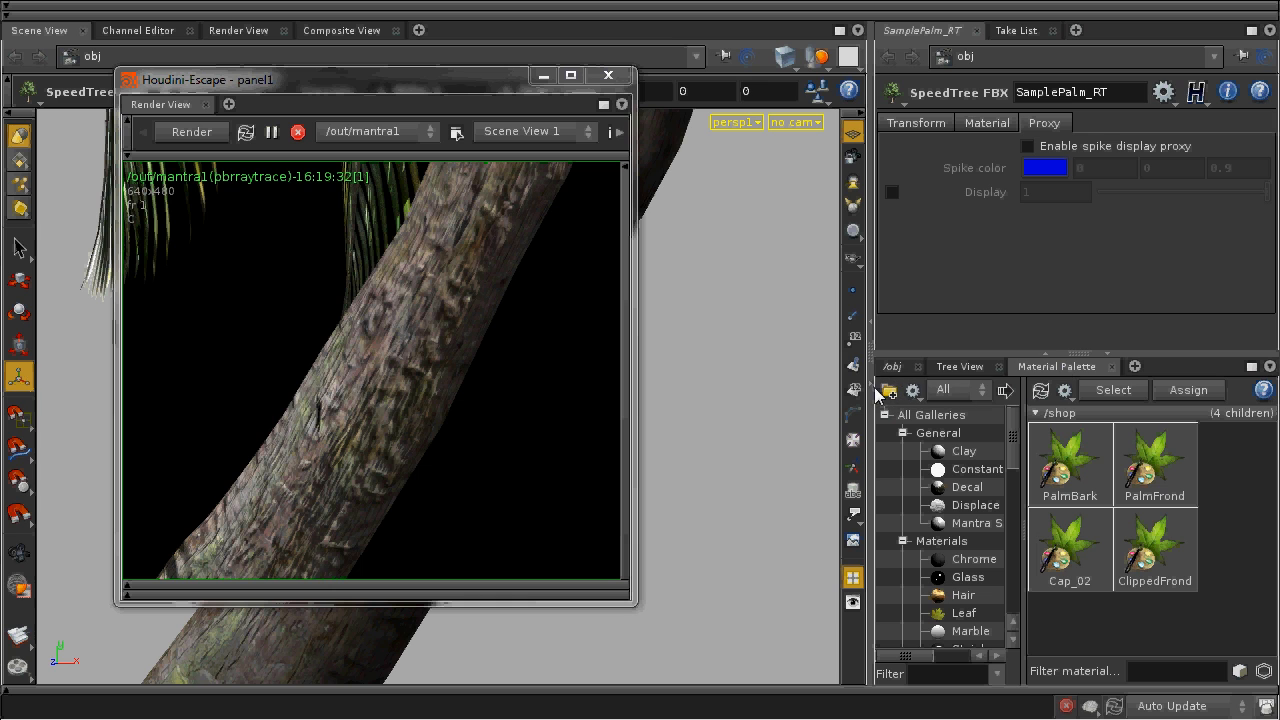
left_click_drag(873, 393, 811, 393)
left_click(1007, 462)
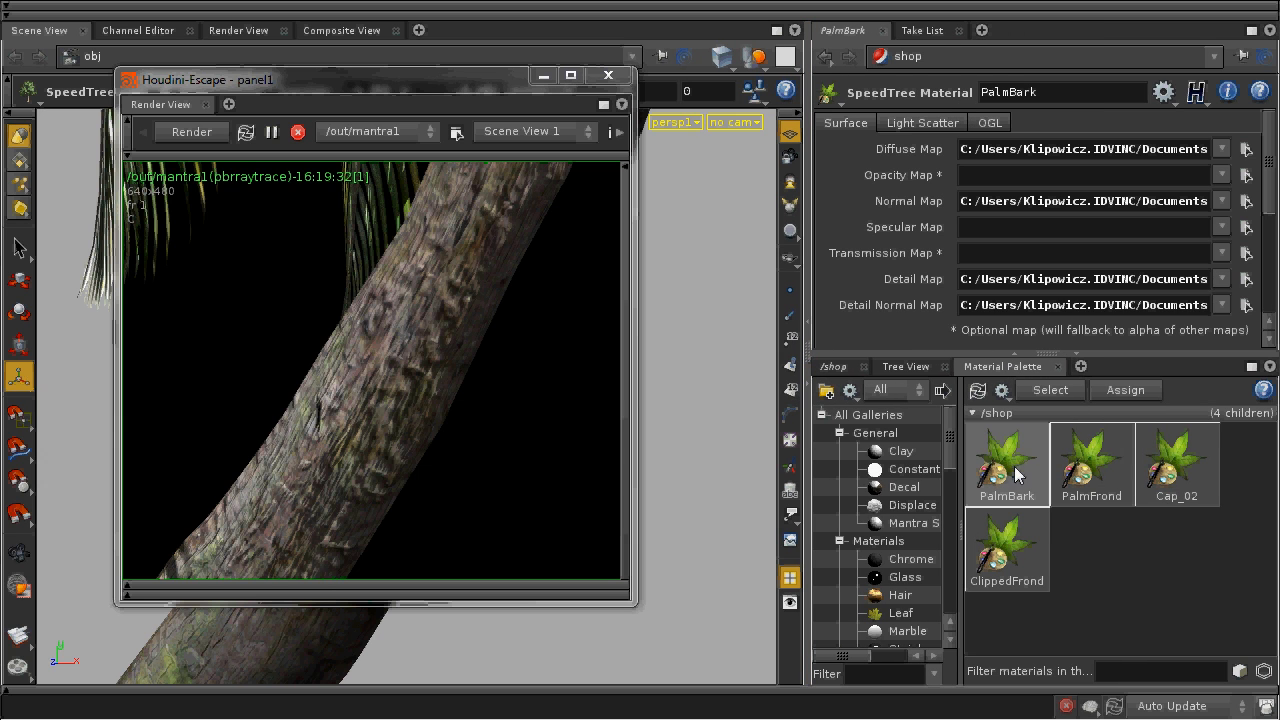
Step: Look through the Cap_02 and ClippedFrond materials, and return to PalmBark with its full surface parameters showing
left_click(1177, 462)
left_click(1007, 548)
left_click(1025, 462)
left_click(1078, 353)
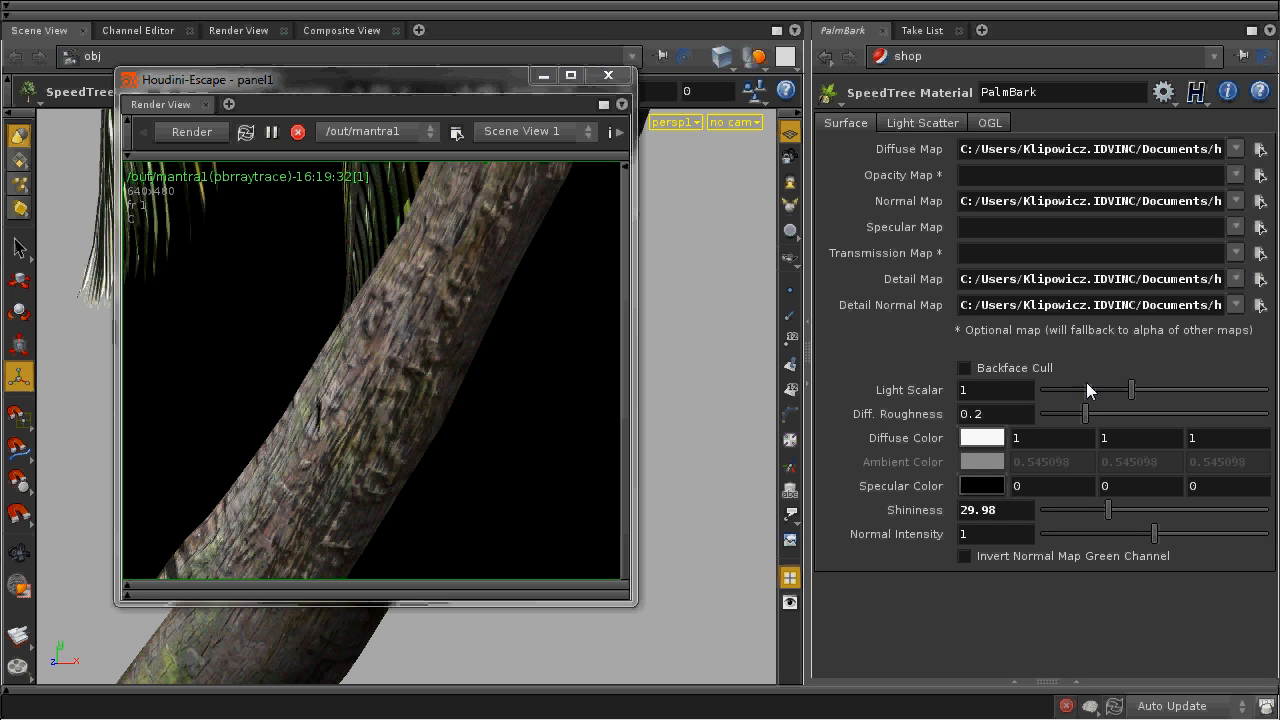
Step: Set the PalmBark material's light scalar to 1.63 after trying 2.01, and its diffuse roughness to 0.504
left_click_drag(1132, 389, 1225, 389)
left_click_drag(1085, 412, 1159, 417)
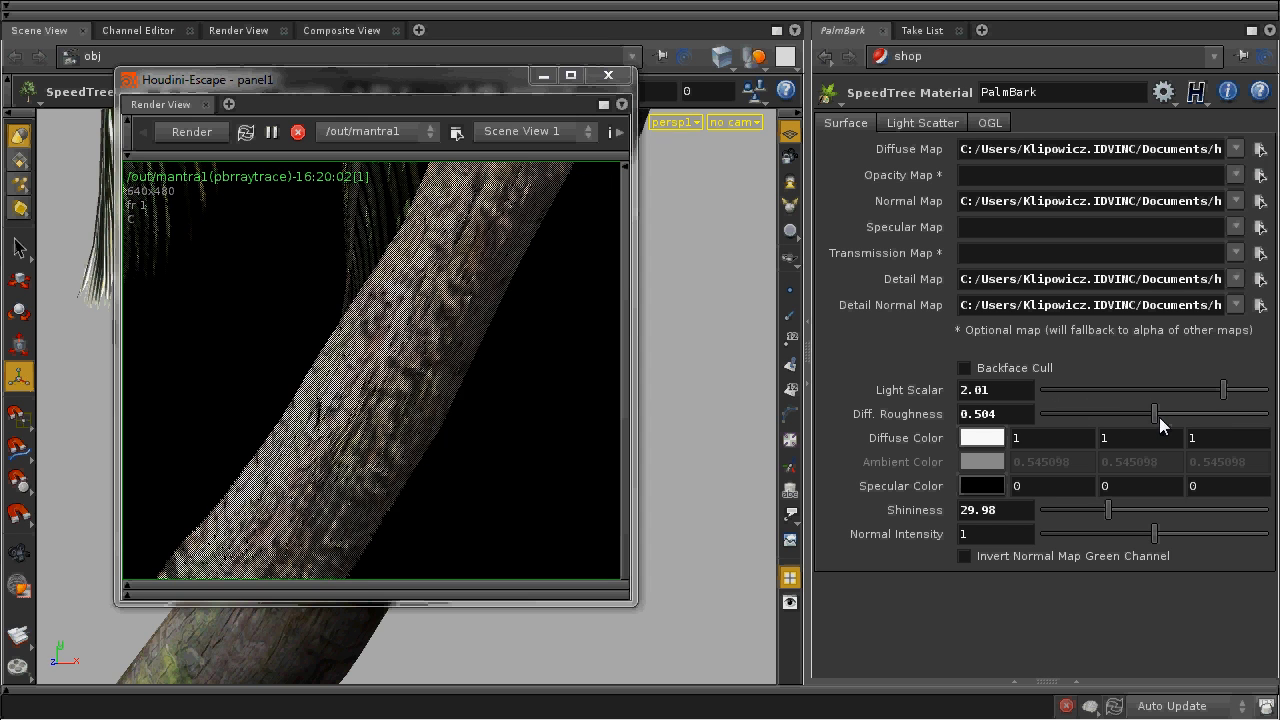
left_click_drag(1223, 390, 1188, 390)
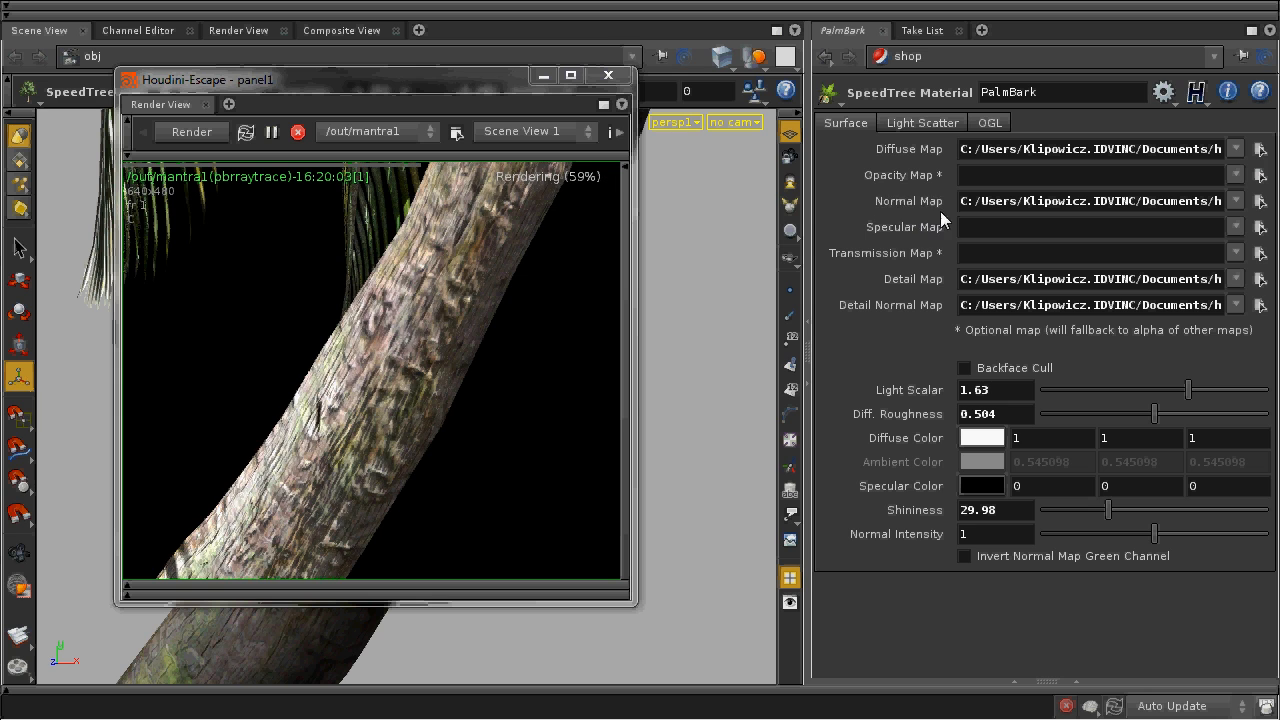
Step: Try a normal intensity of 0.753 and an inverted normal map green channel on PalmBark, and restore the intensity to 1
left_click_drag(1152, 533, 1125, 524)
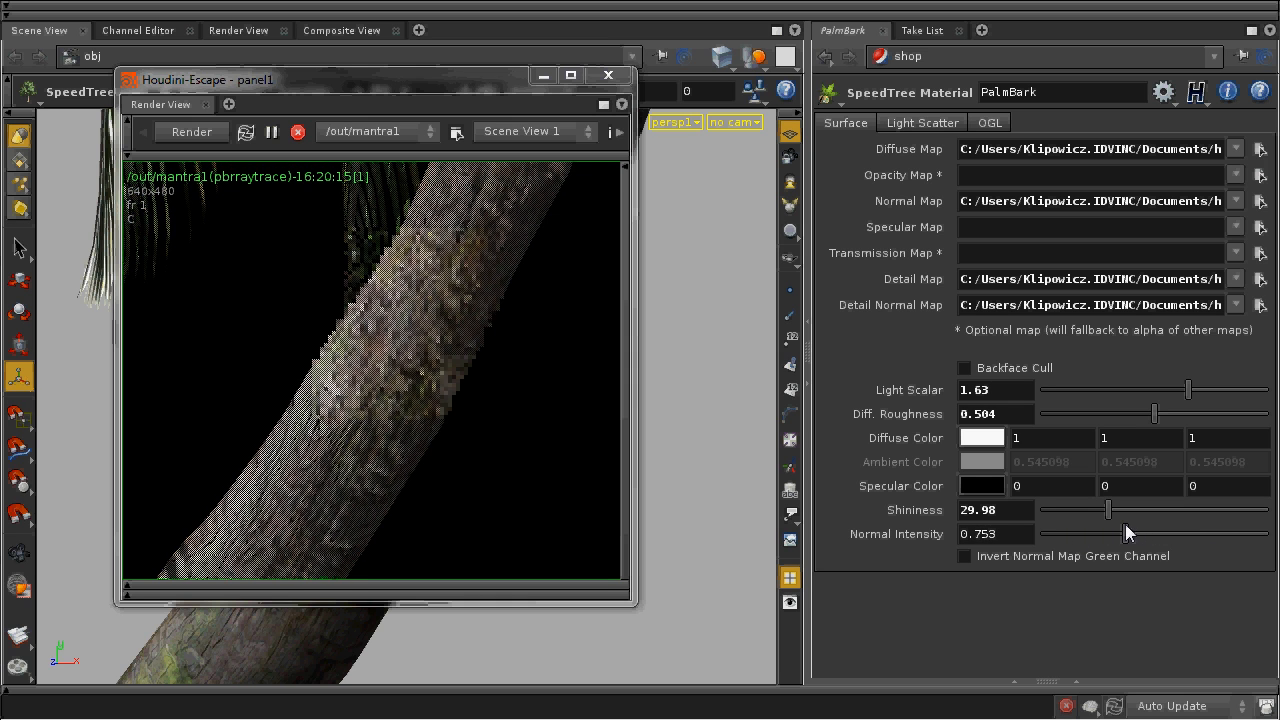
left_click(1041, 556)
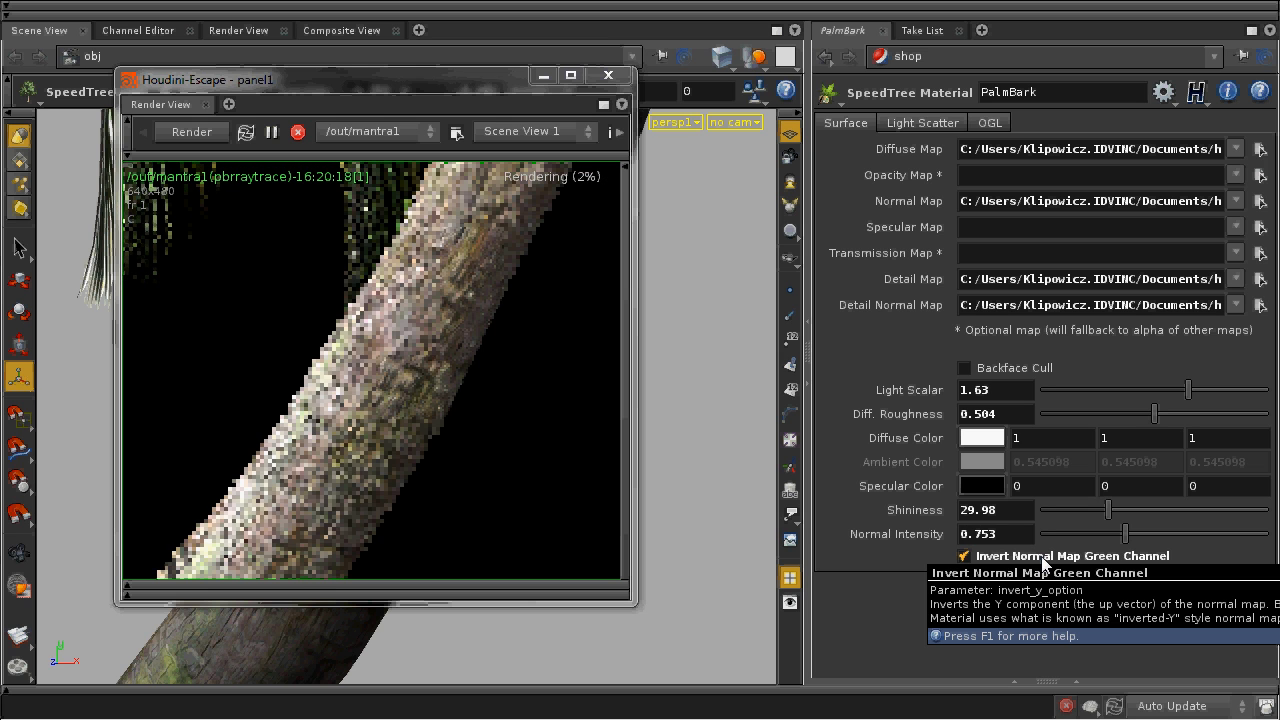
left_click(1041, 556)
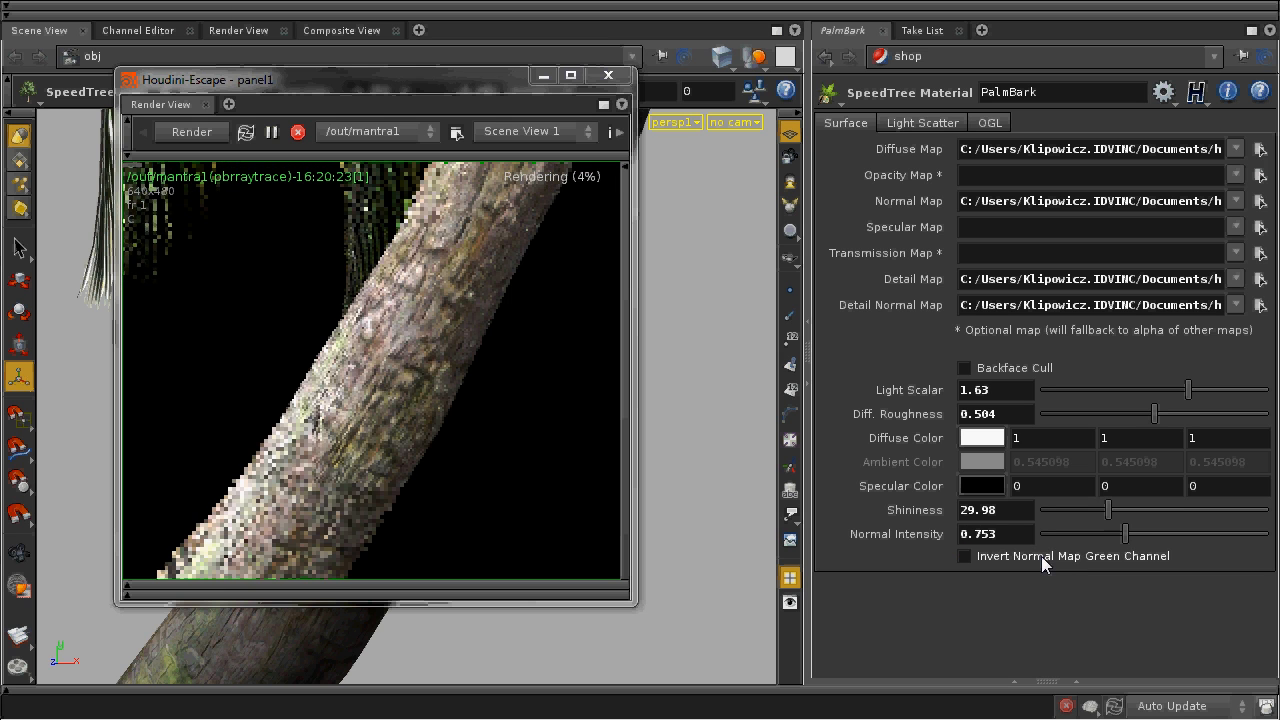
double_click(1005, 532)
type("1")
key("Return")
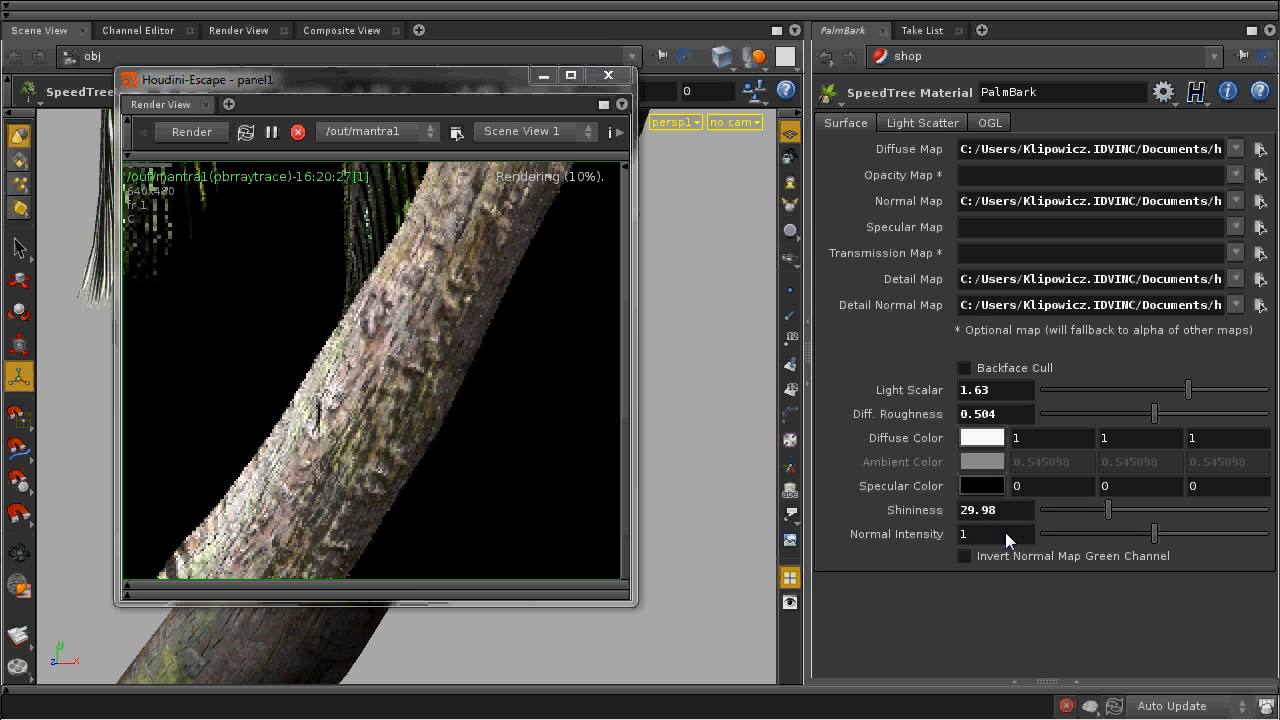
Step: Examine the whole palm and its crown from the shaded side in the viewport and render window
left_click_drag(507, 88, 1118, 129)
key("Escape")
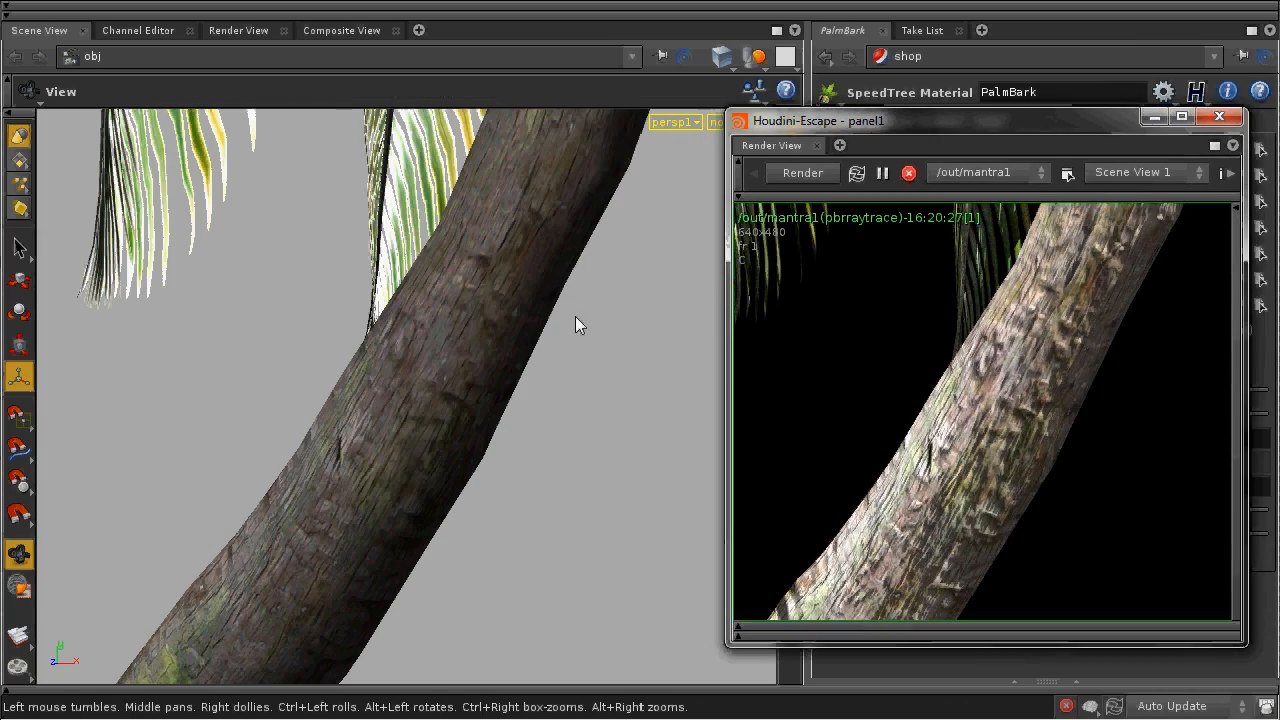
scroll(575, 314, "down", 10)
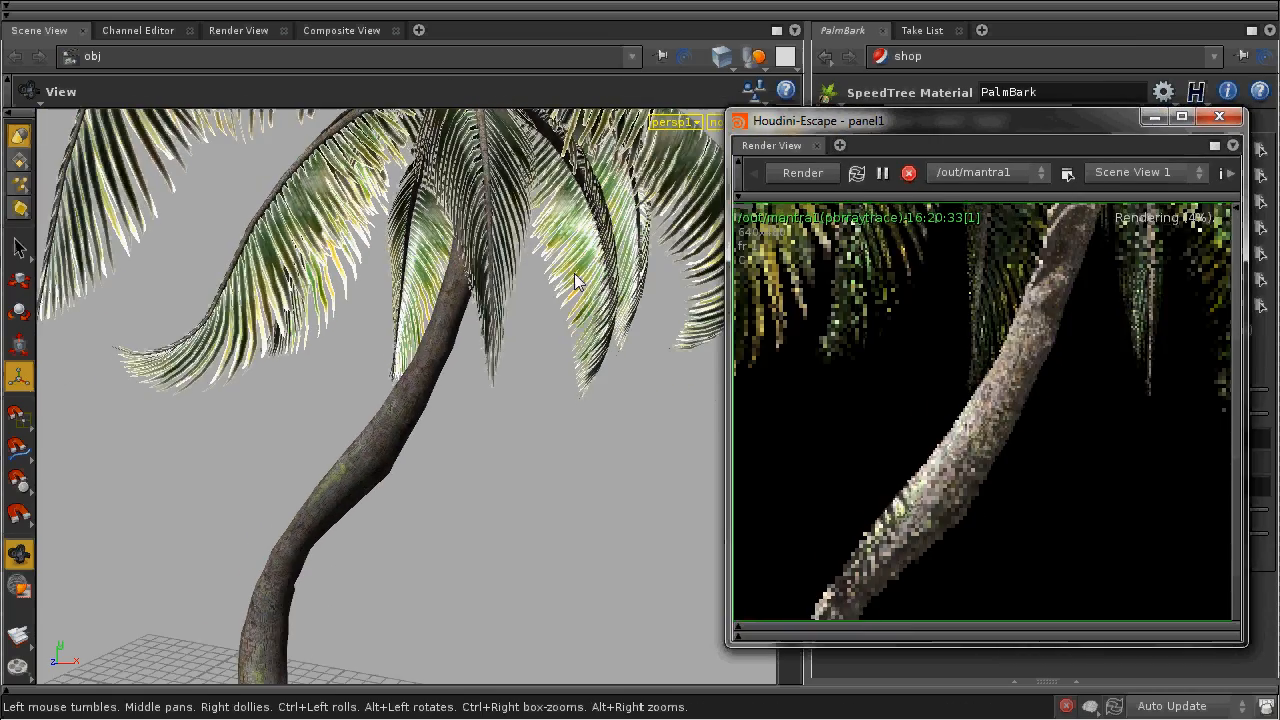
left_click_drag(575, 282, 415, 343)
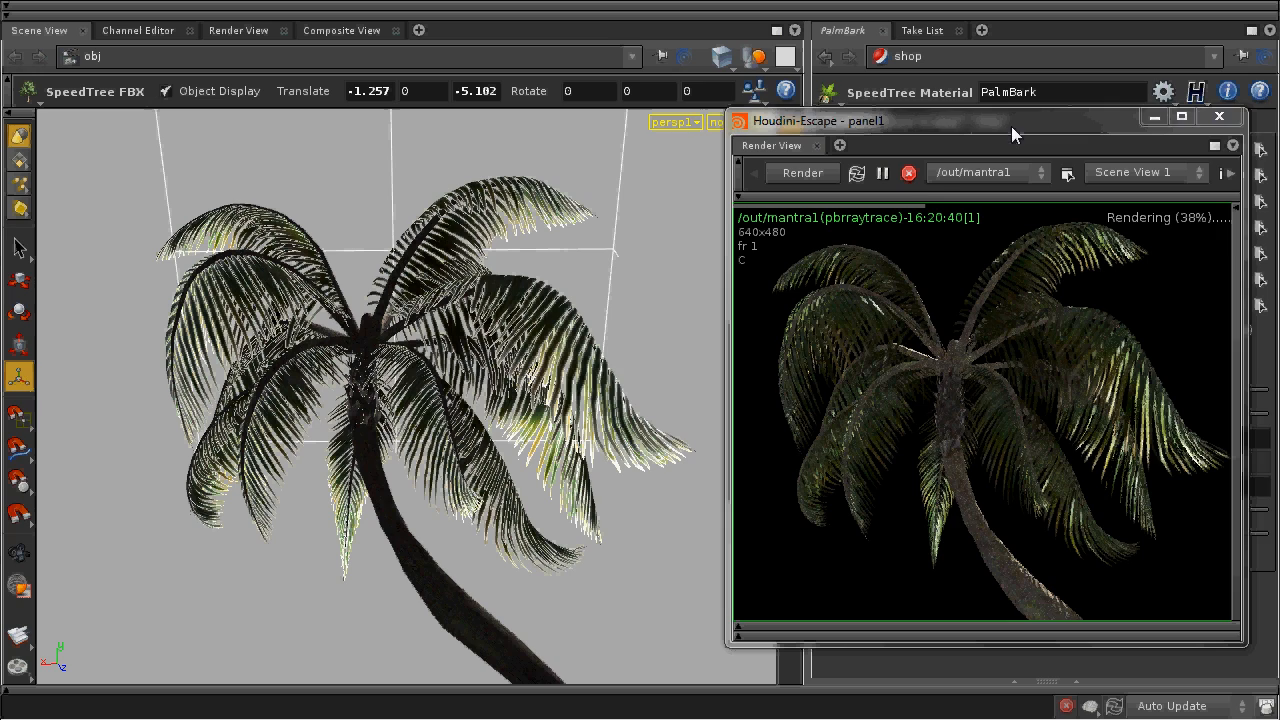
left_click_drag(1022, 120, 348, 119)
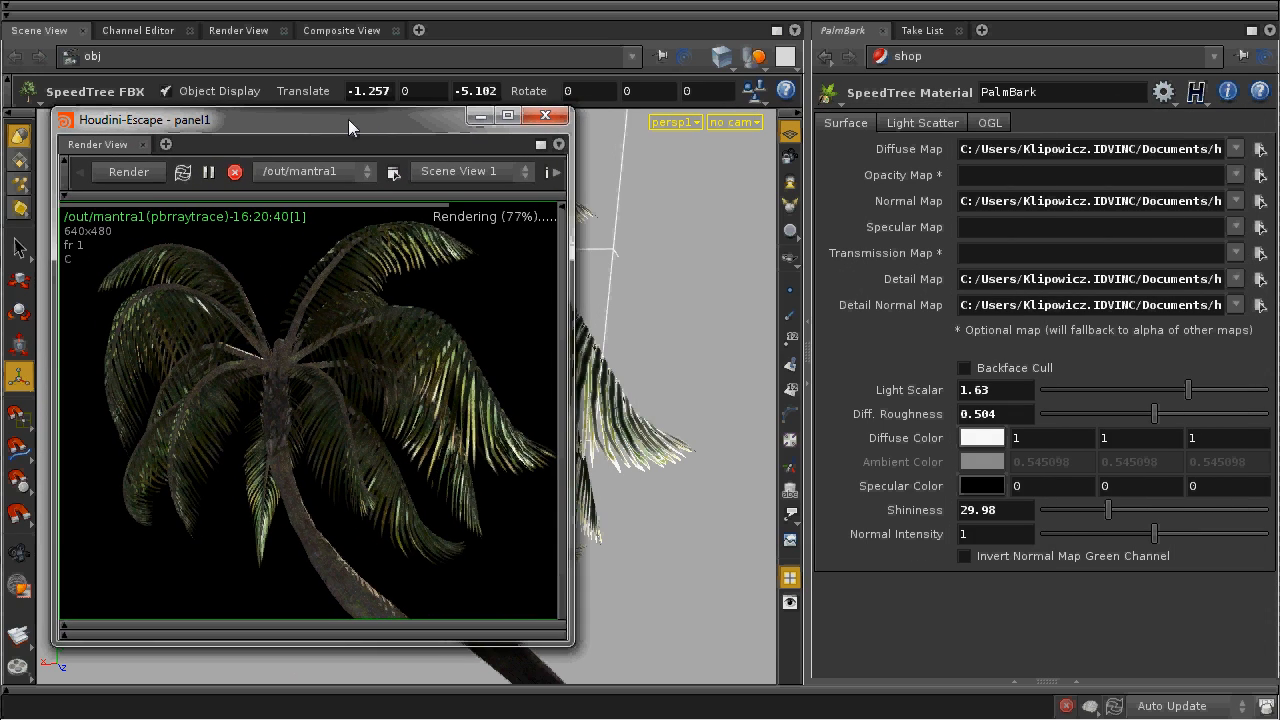
Step: Show the PalmFrond material's light scatter parameters and enable translucency
left_click(1076, 684)
left_click(1093, 465)
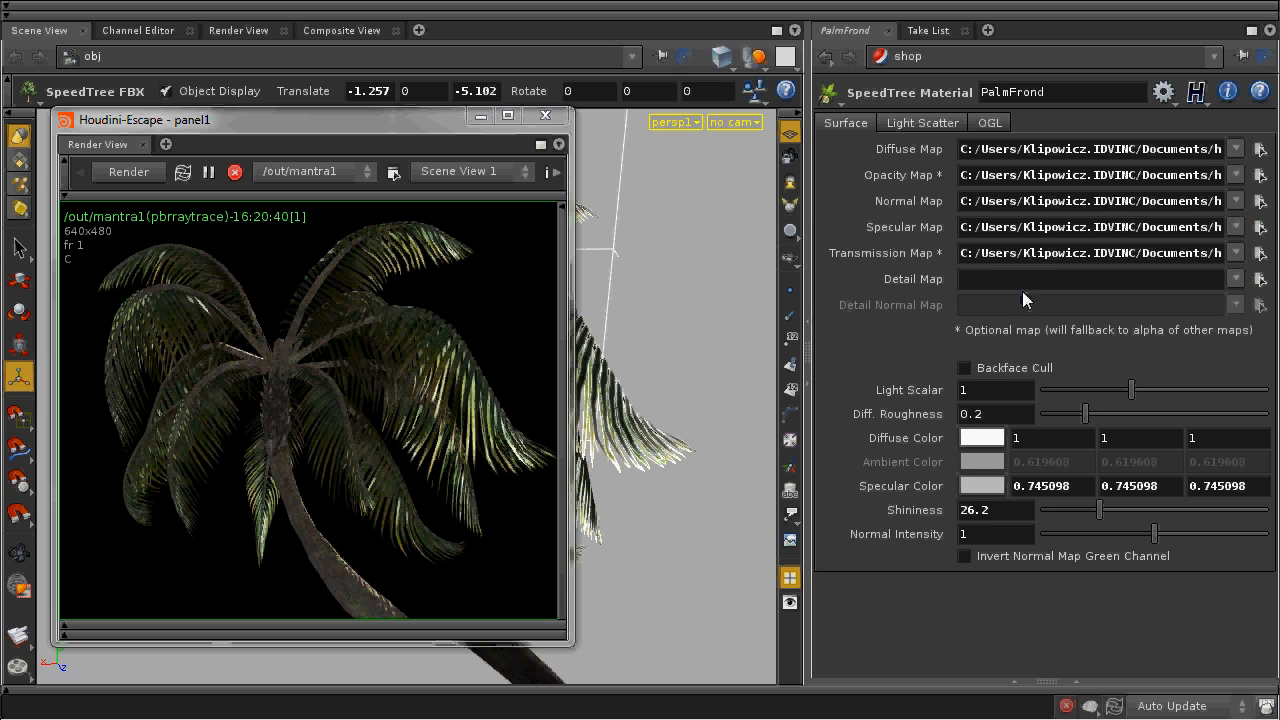
left_click(937, 119)
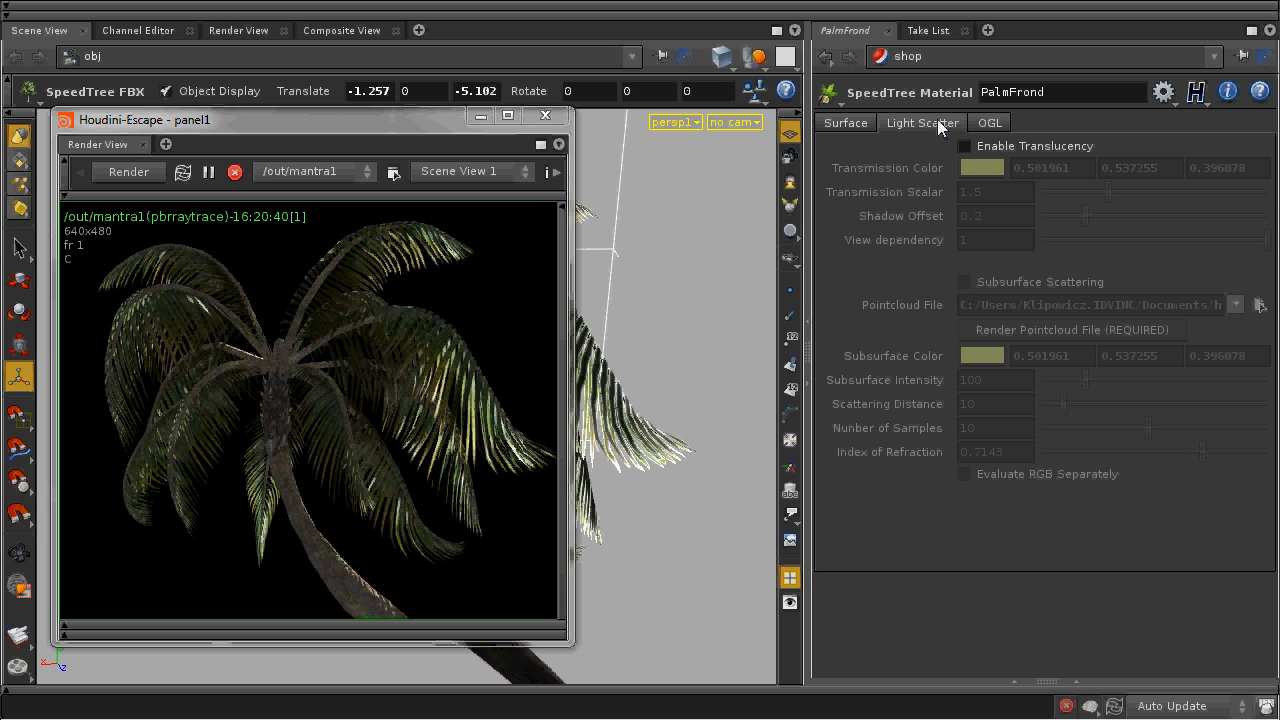
left_click(999, 143)
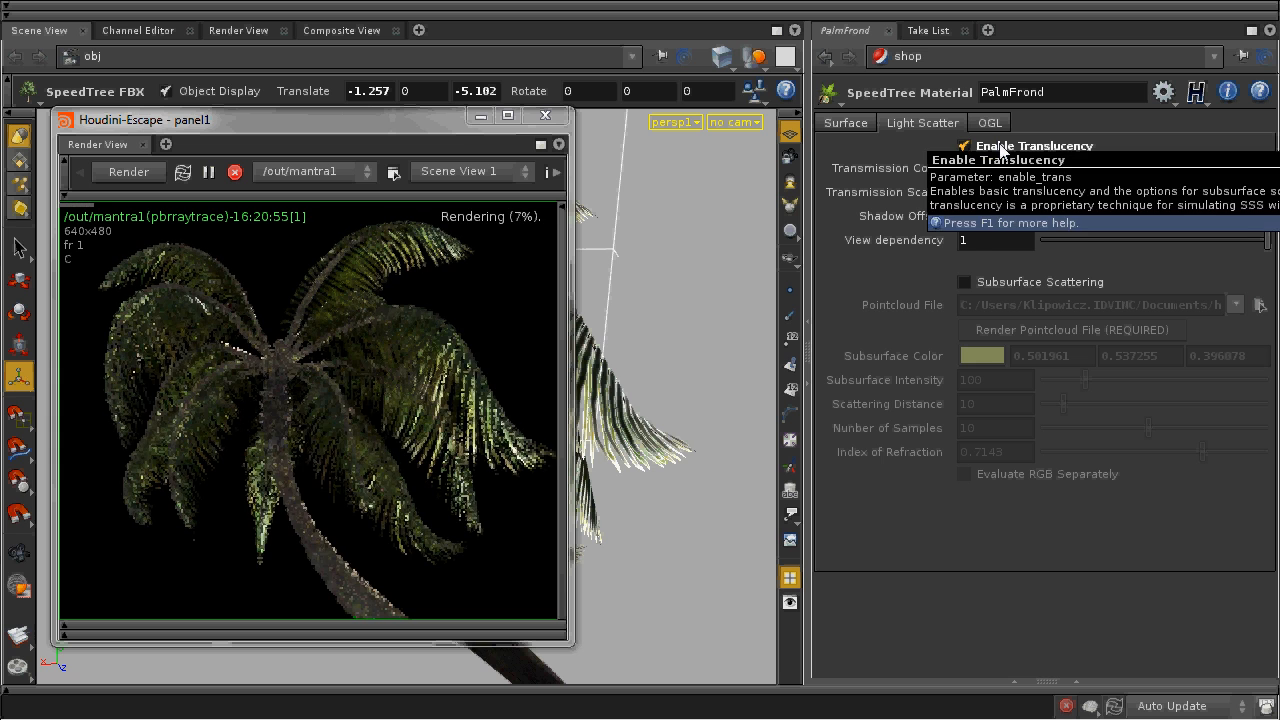
Step: Try a transmission scalar of 3 on the PalmFrond material, and raise it to 4
double_click(984, 195)
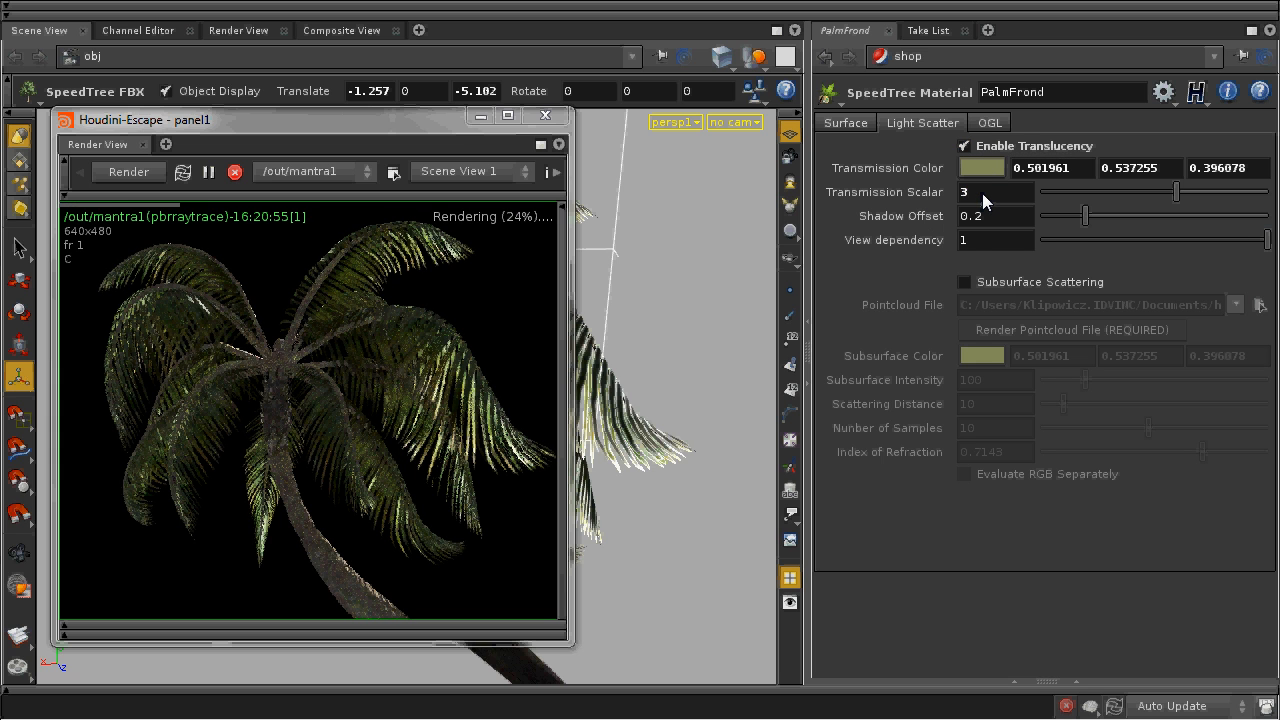
type("3")
key("Return")
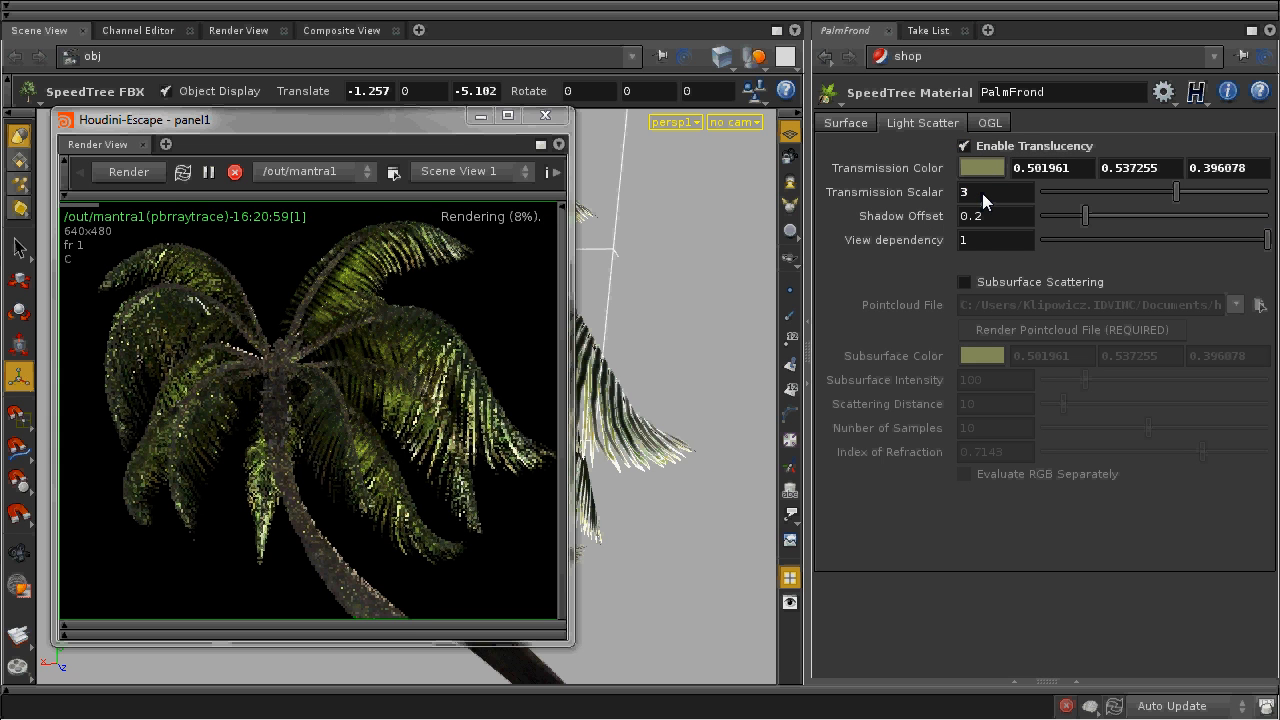
double_click(983, 197)
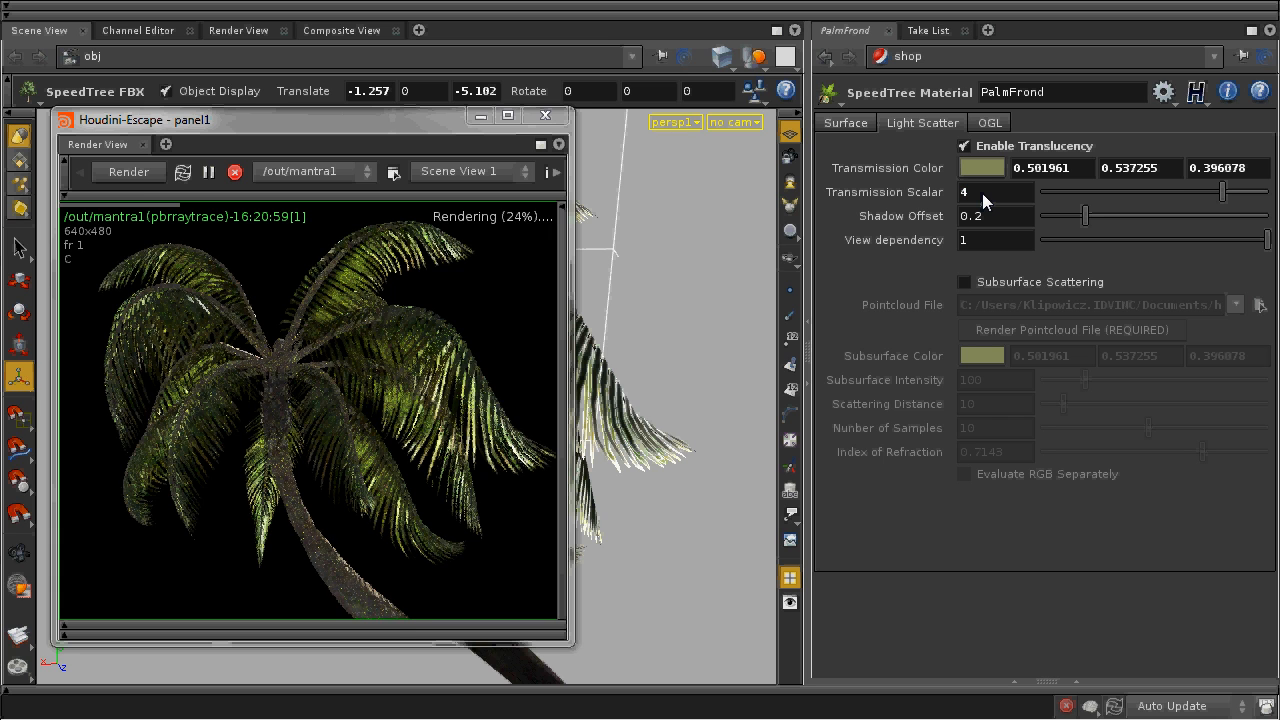
type("4")
key("Return")
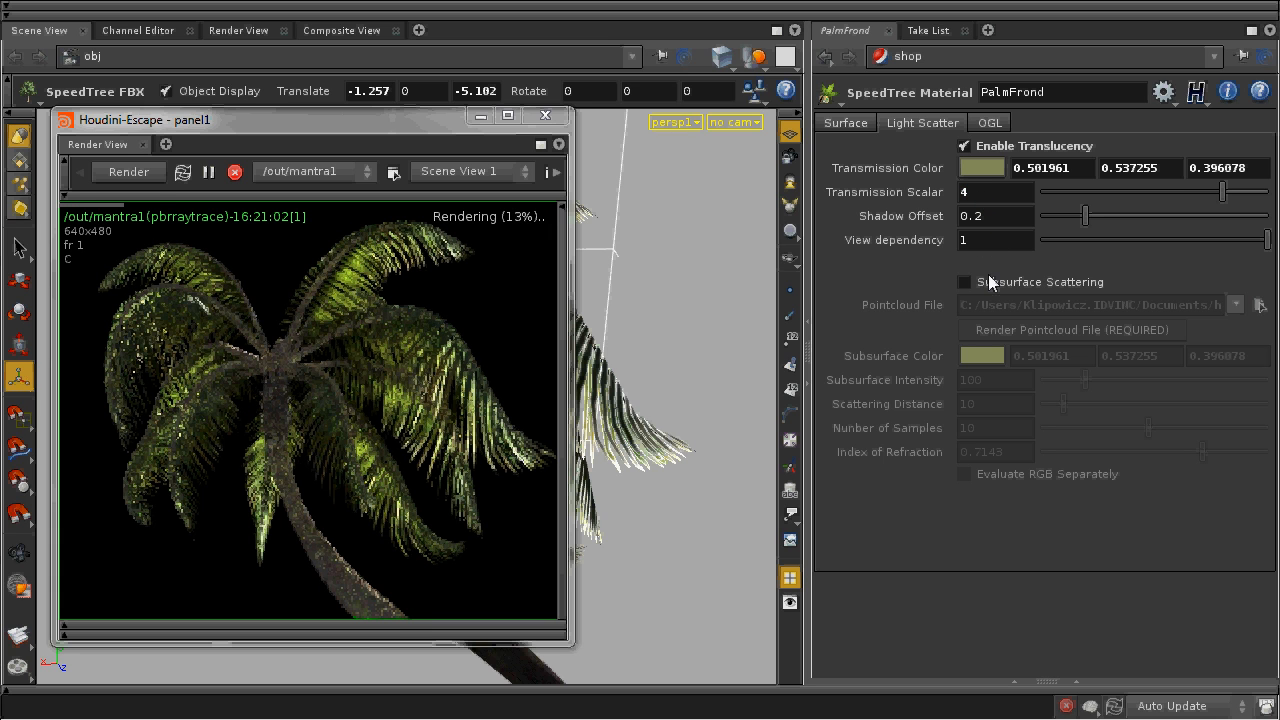
Step: Examine the fronds' translucency from several angles around the palm, ending with the shaded side in the render window
left_click_drag(338, 120, 996, 130)
key("Escape")
left_click_drag(418, 403, 645, 452)
left_click_drag(460, 462, 593, 466)
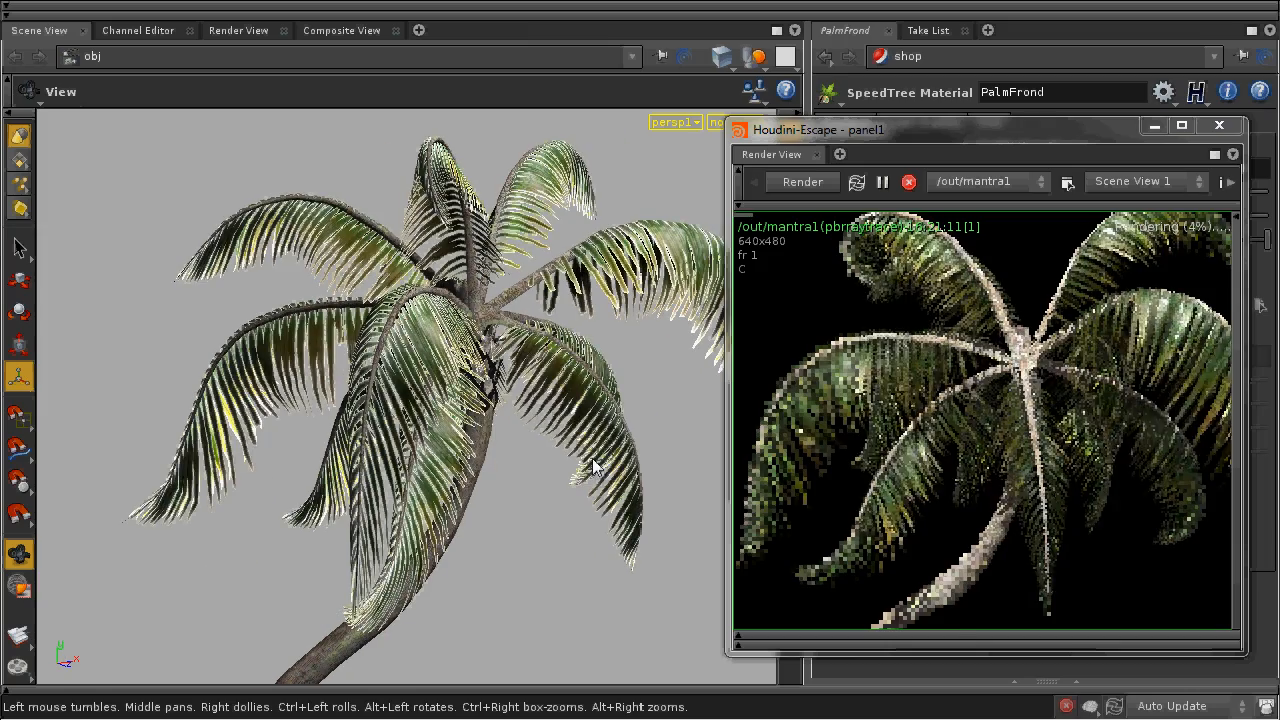
left_click_drag(474, 464, 520, 447)
left_click_drag(416, 461, 463, 429)
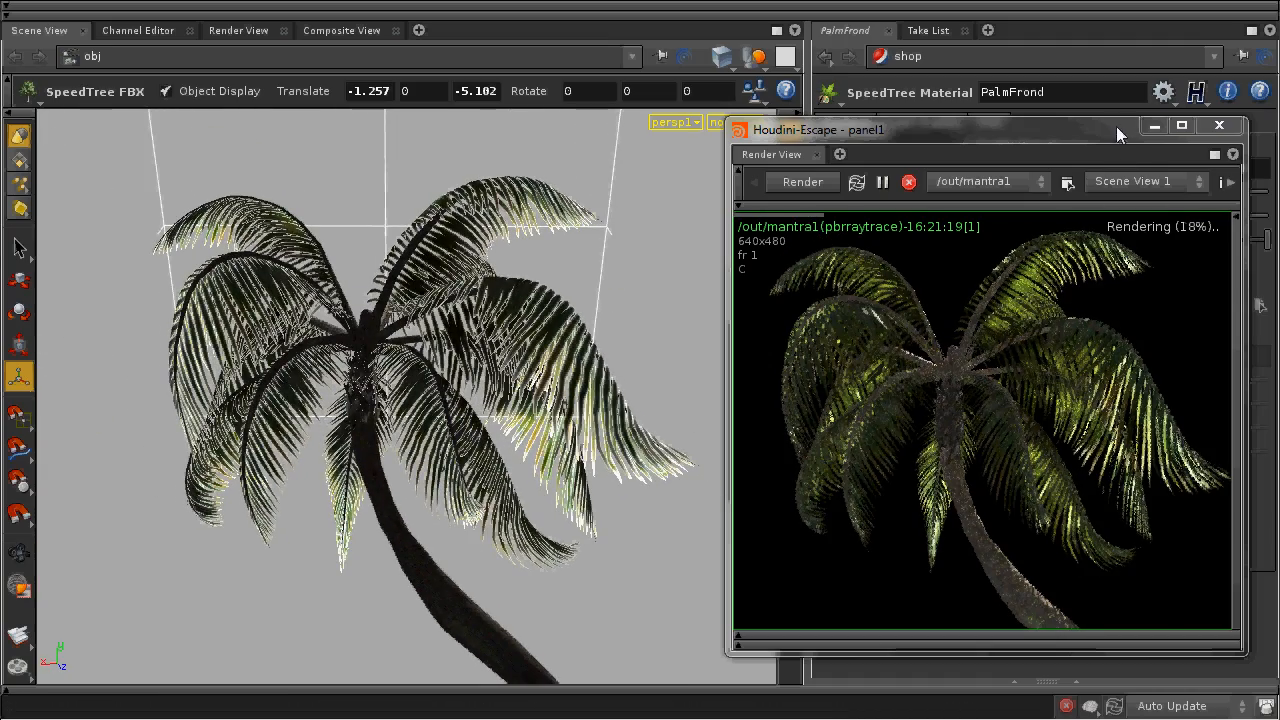
left_click_drag(1131, 119, 468, 137)
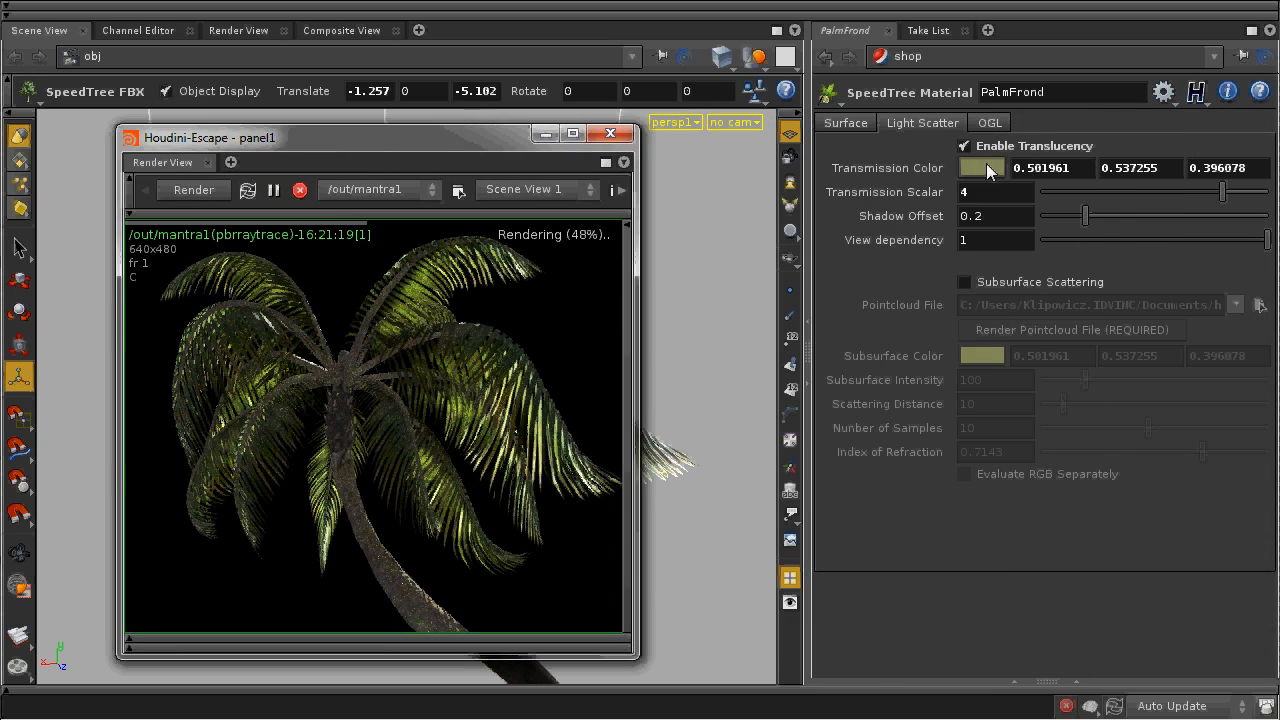
Step: Set the PalmFrond transmission color to blue (0, 0.45, 0.9) and the transmission scalar to 1.5
left_click(982, 168)
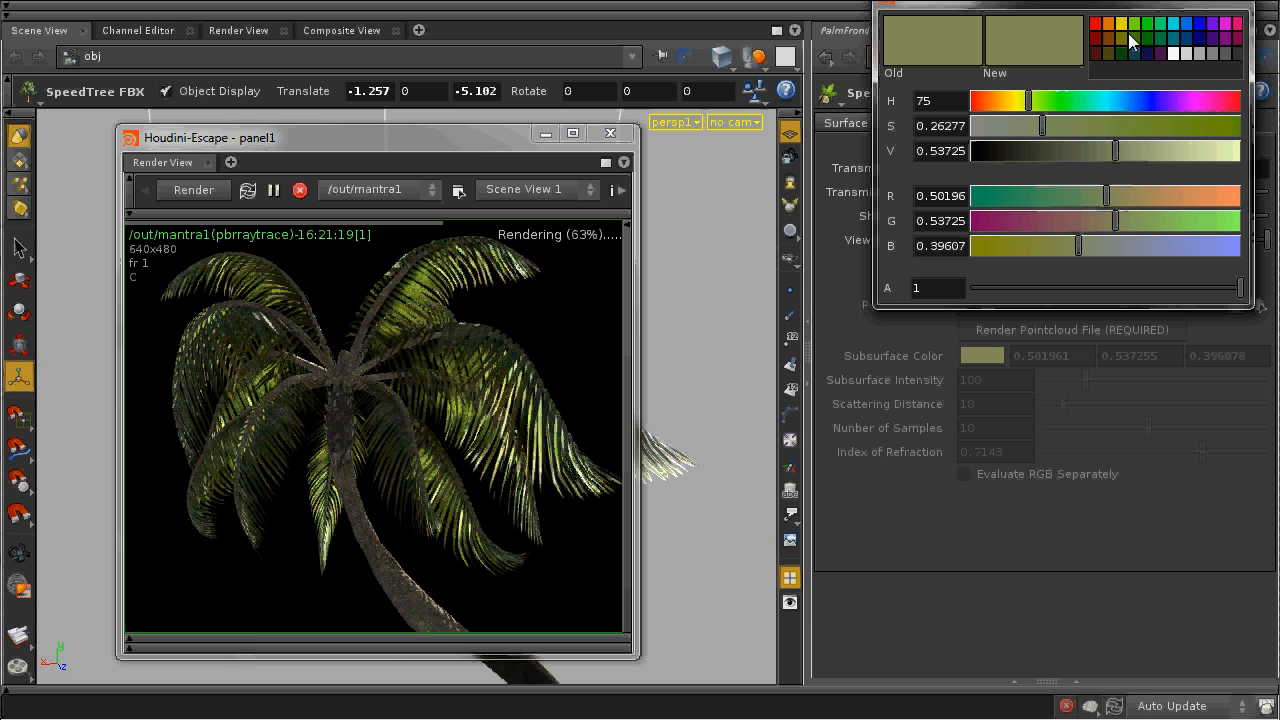
left_click(1186, 24)
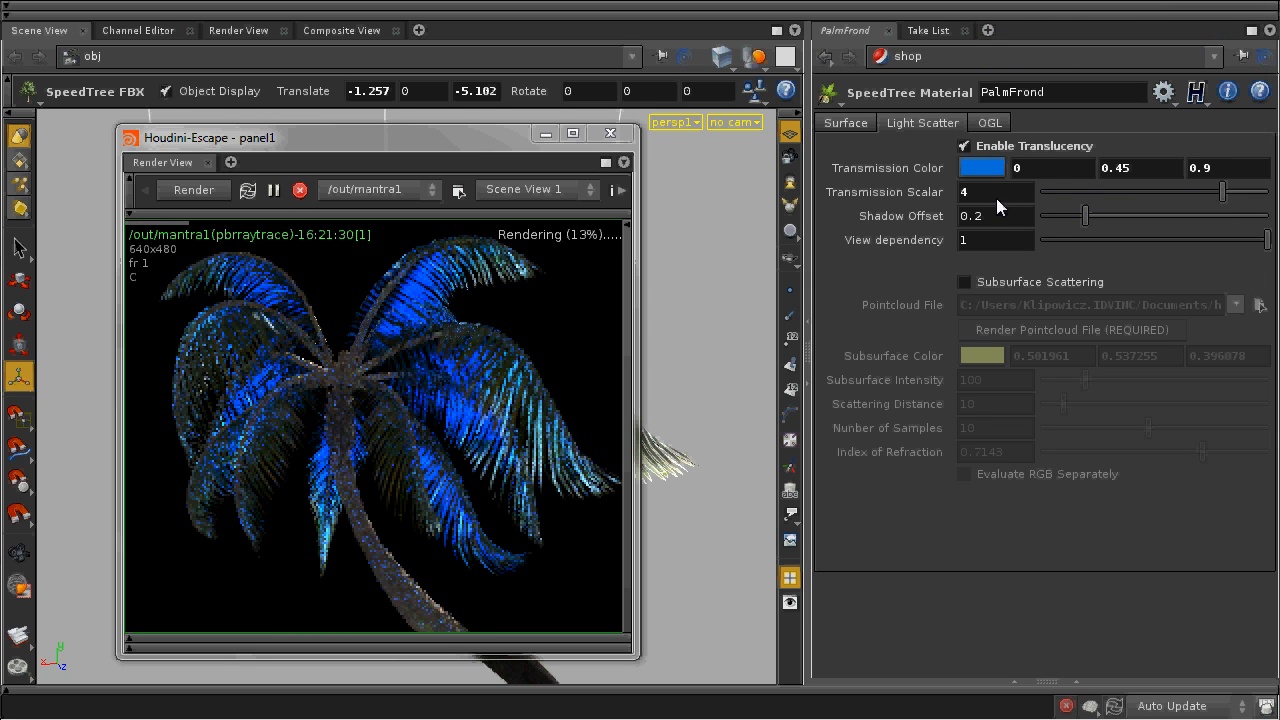
type("1.5")
key("Return")
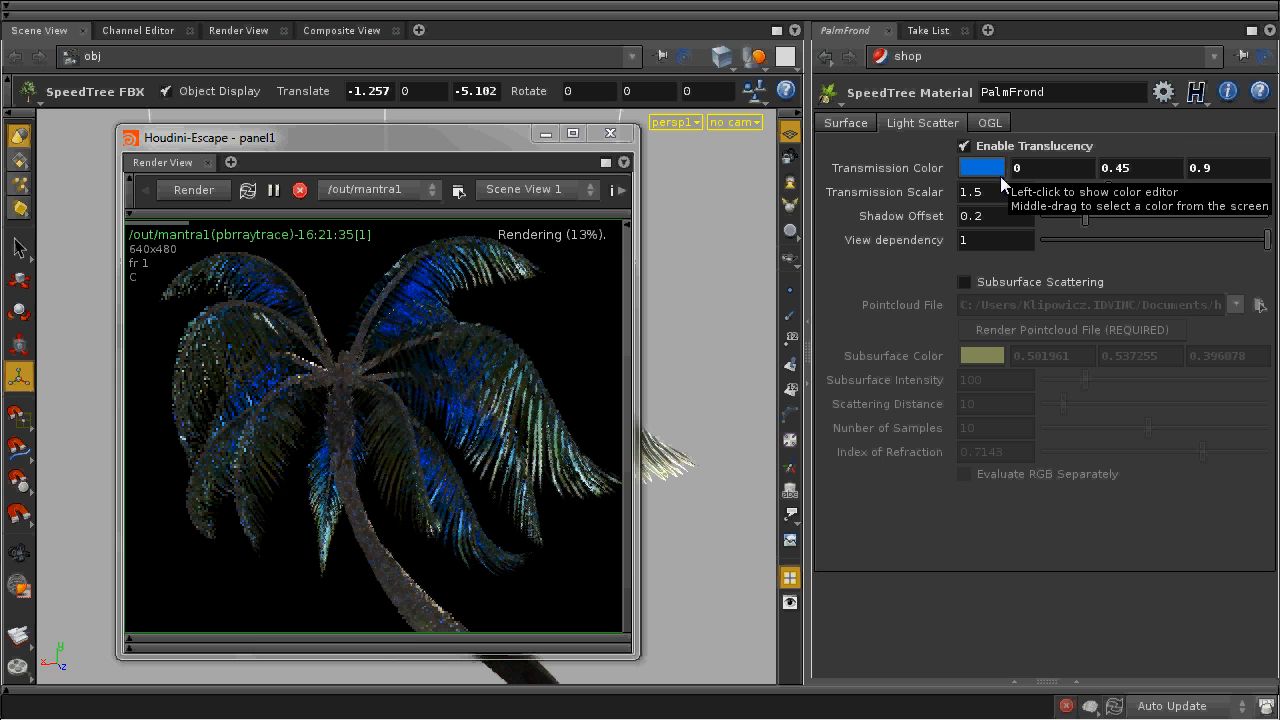
Step: Enable subsurface scattering on the PalmFrond material and render its required pointcloud file
left_click(965, 282)
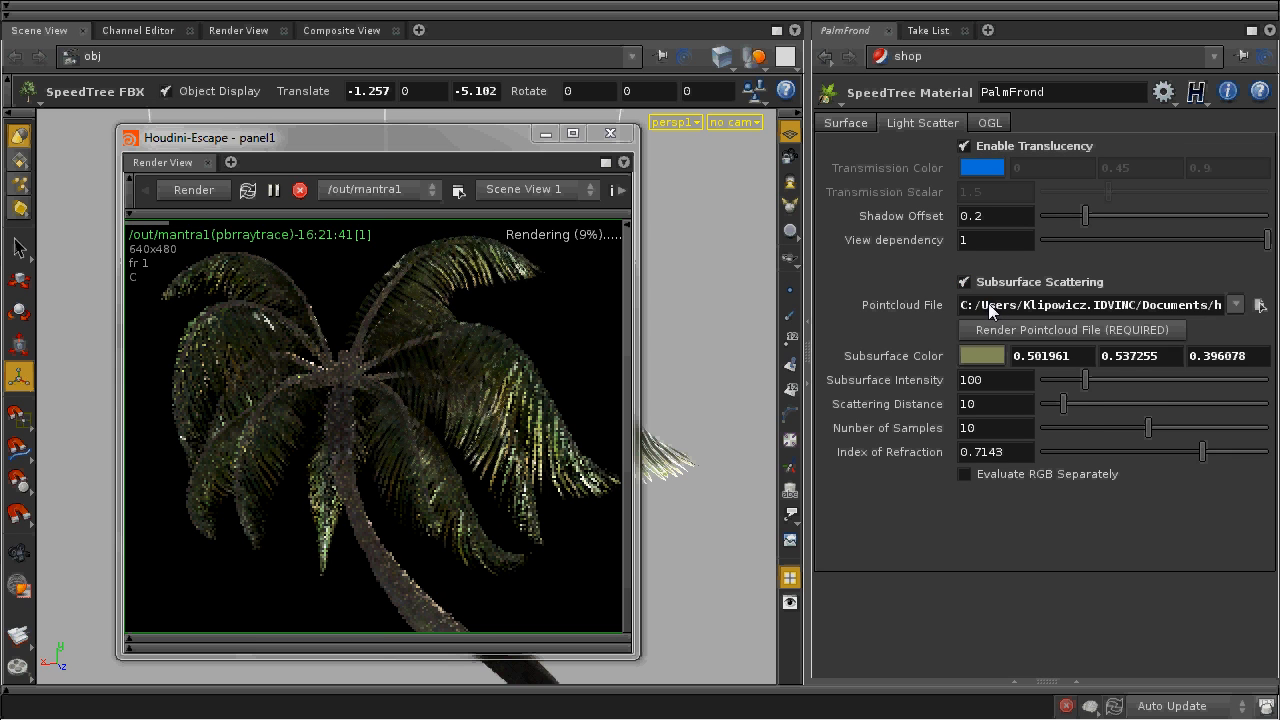
left_click(1003, 331)
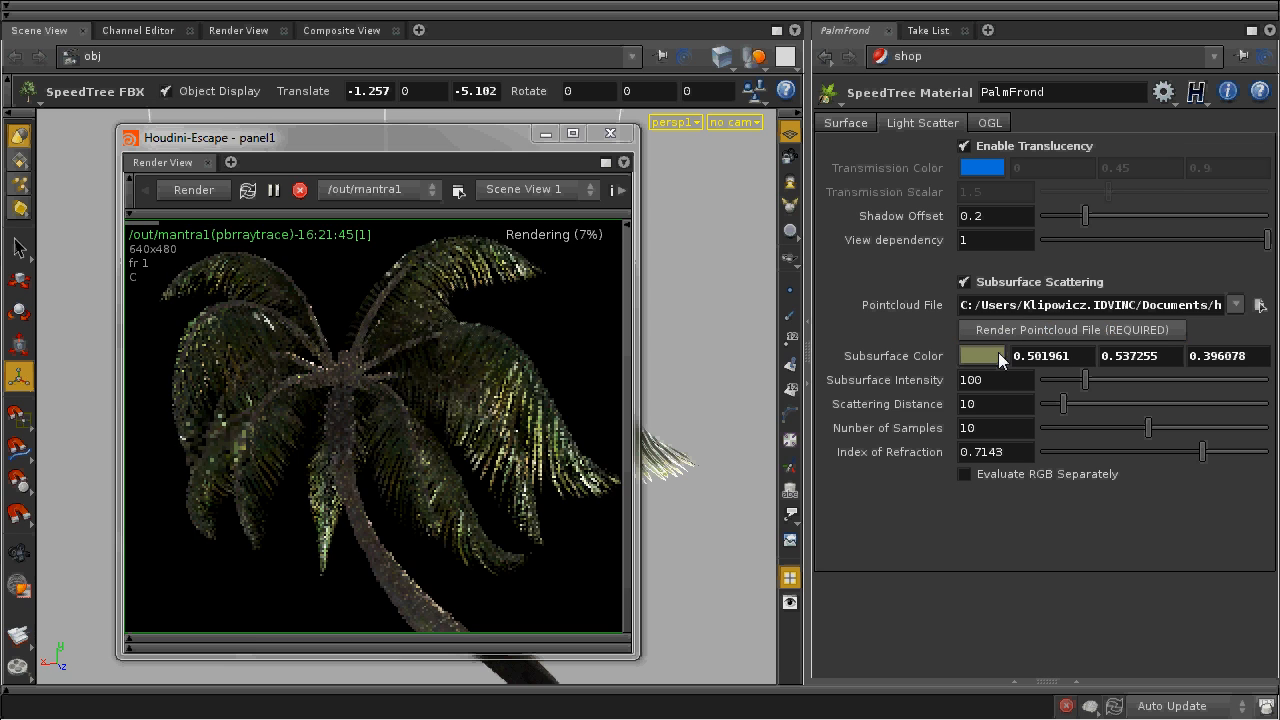
Step: Set the PalmFrond subsurface color to orange (0.9, 0.45, 0) and the subsurface intensity to 250
left_click(981, 357)
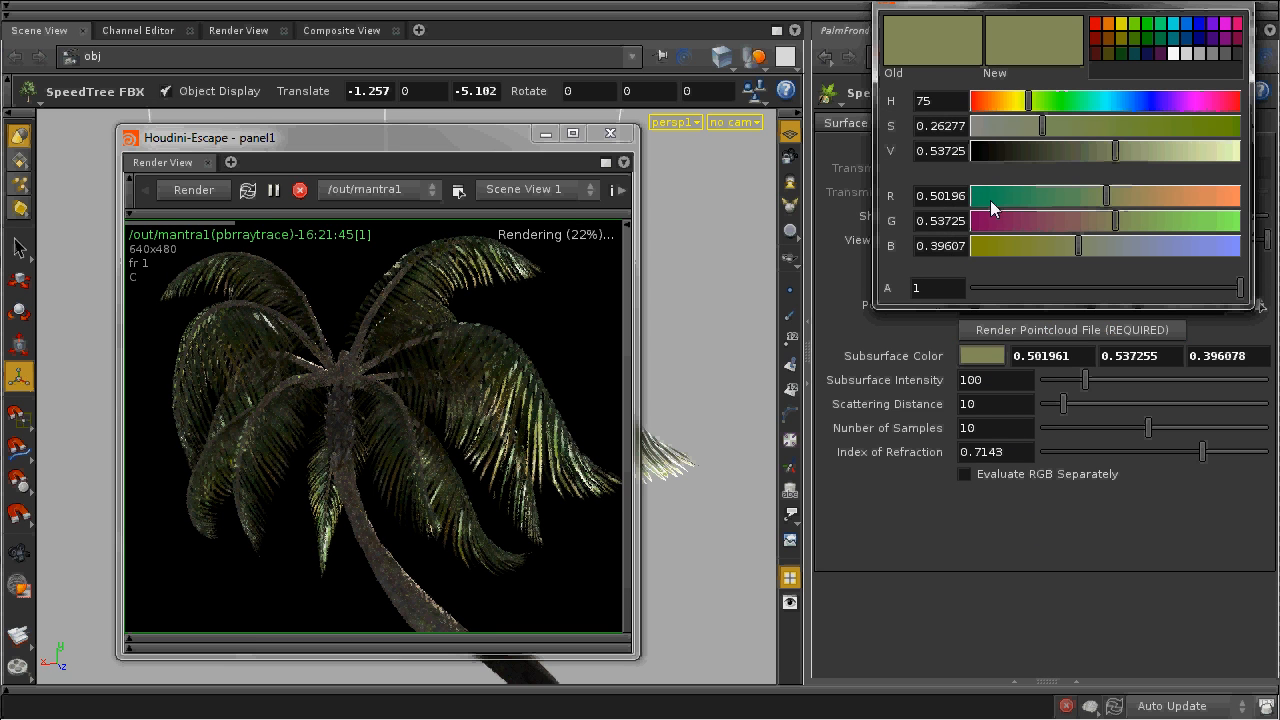
left_click(1107, 25)
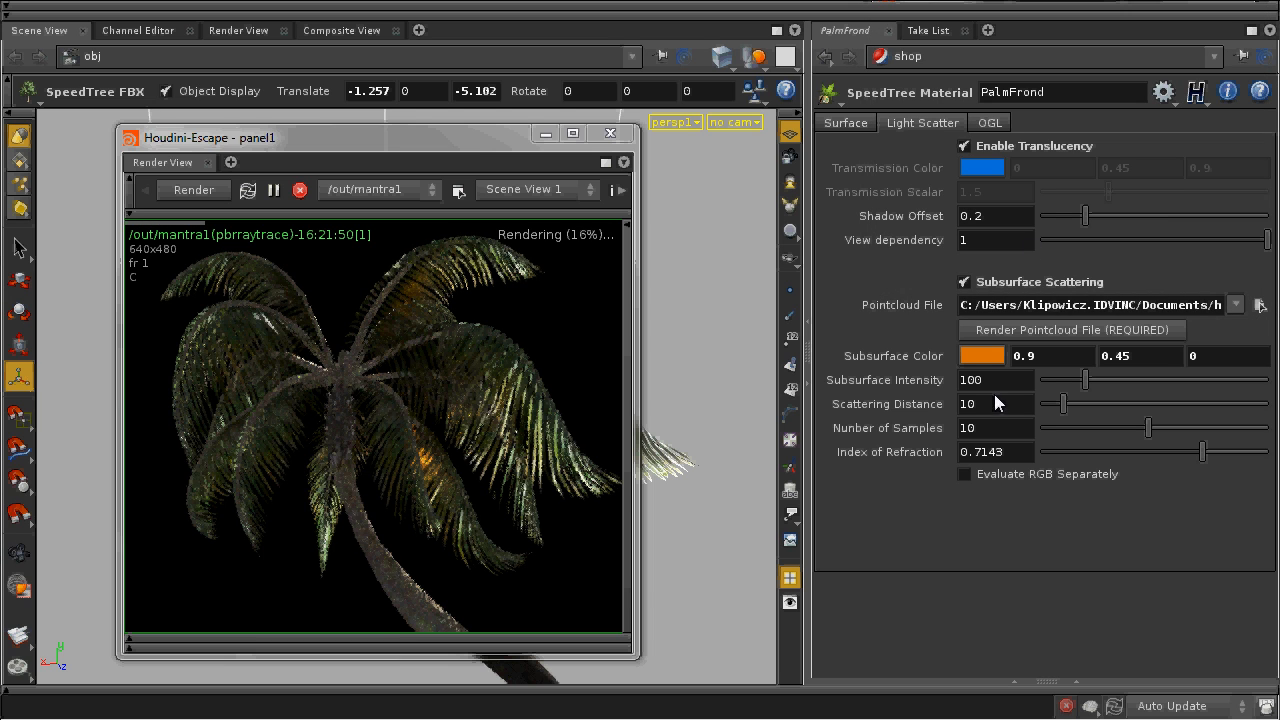
type("250")
key("Return")
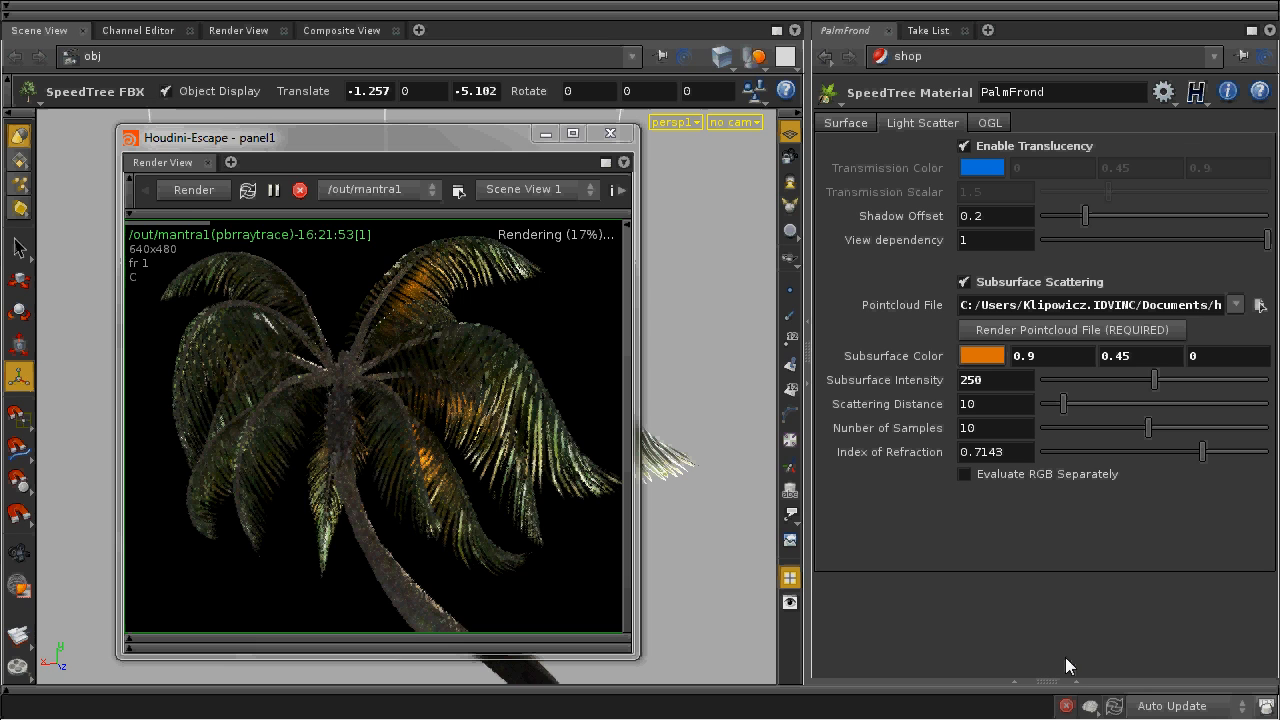
Step: Open the network inside the SamplePalm_RT object from the obj level and maximize the network view
left_click(1078, 686)
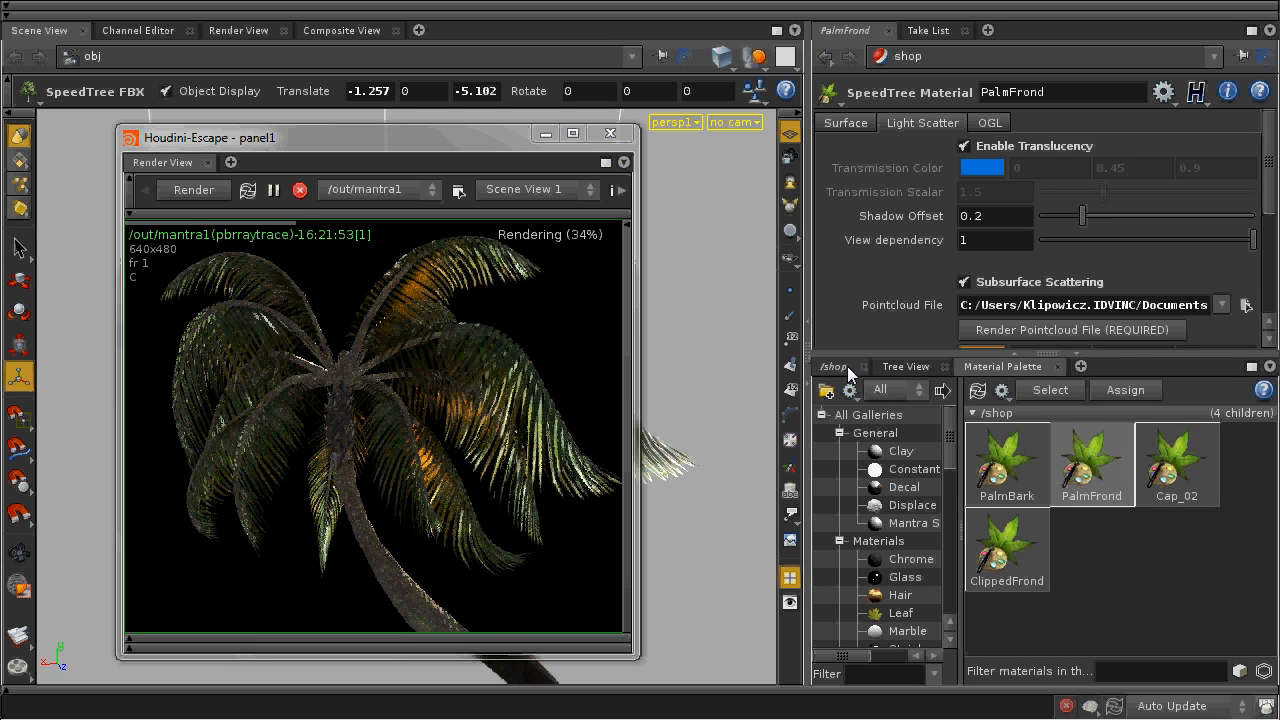
left_click(847, 366)
left_click(927, 394)
left_click(977, 461)
scroll(1023, 671, "up", 3)
middle_click_drag(995, 550, 1086, 705)
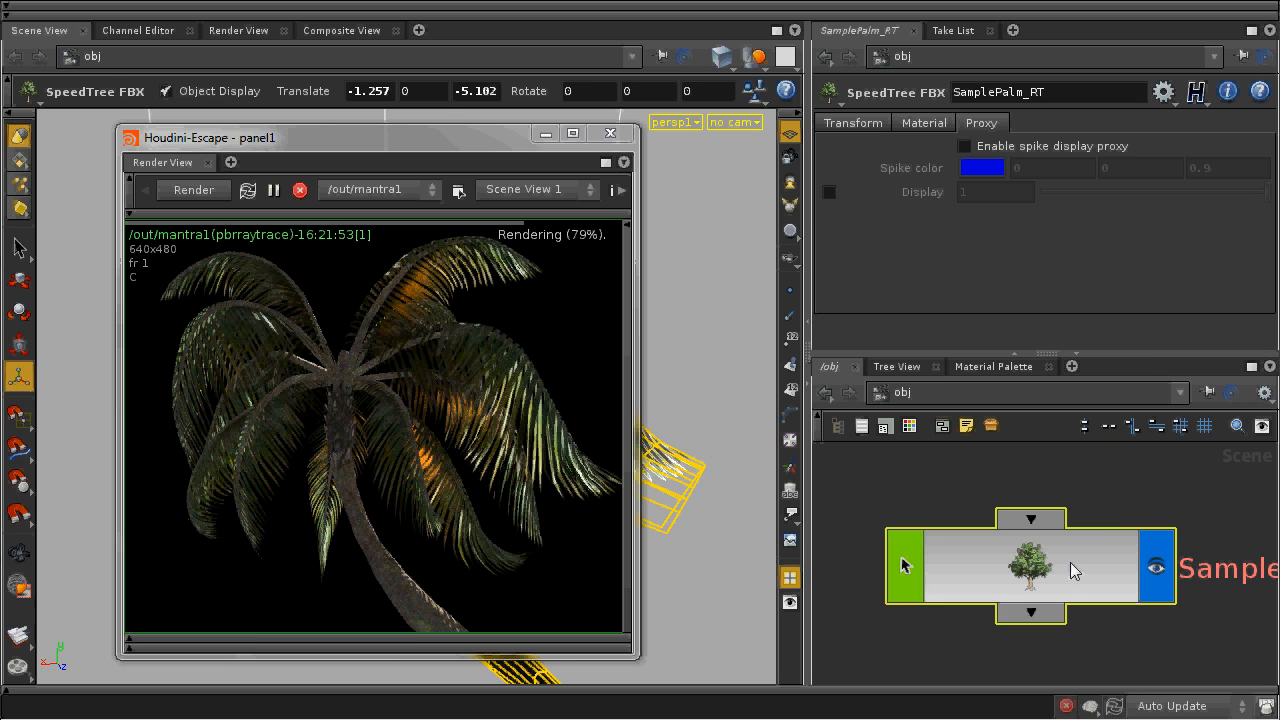
double_click(1070, 562)
left_click(1251, 367)
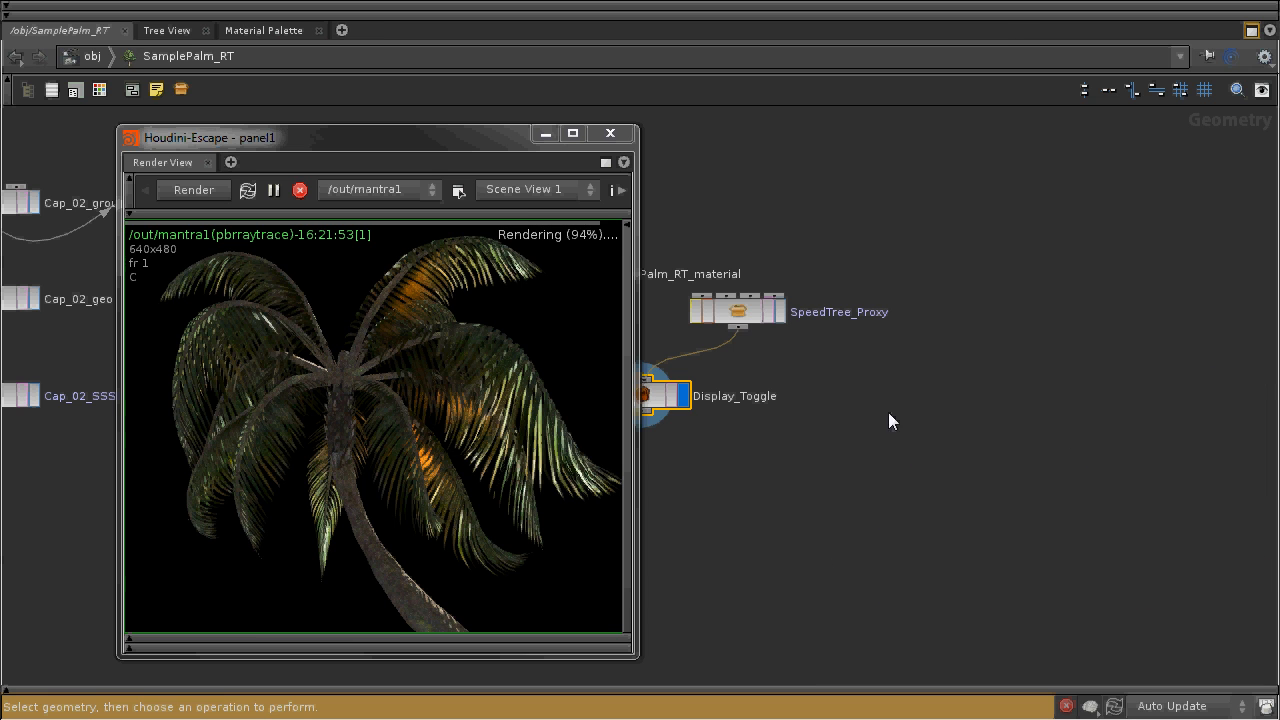
Step: Move the render window clear of the SamplePalm_RT network, frame all its nodes, and select the four SSS nodes
left_click_drag(494, 137, 1205, 145)
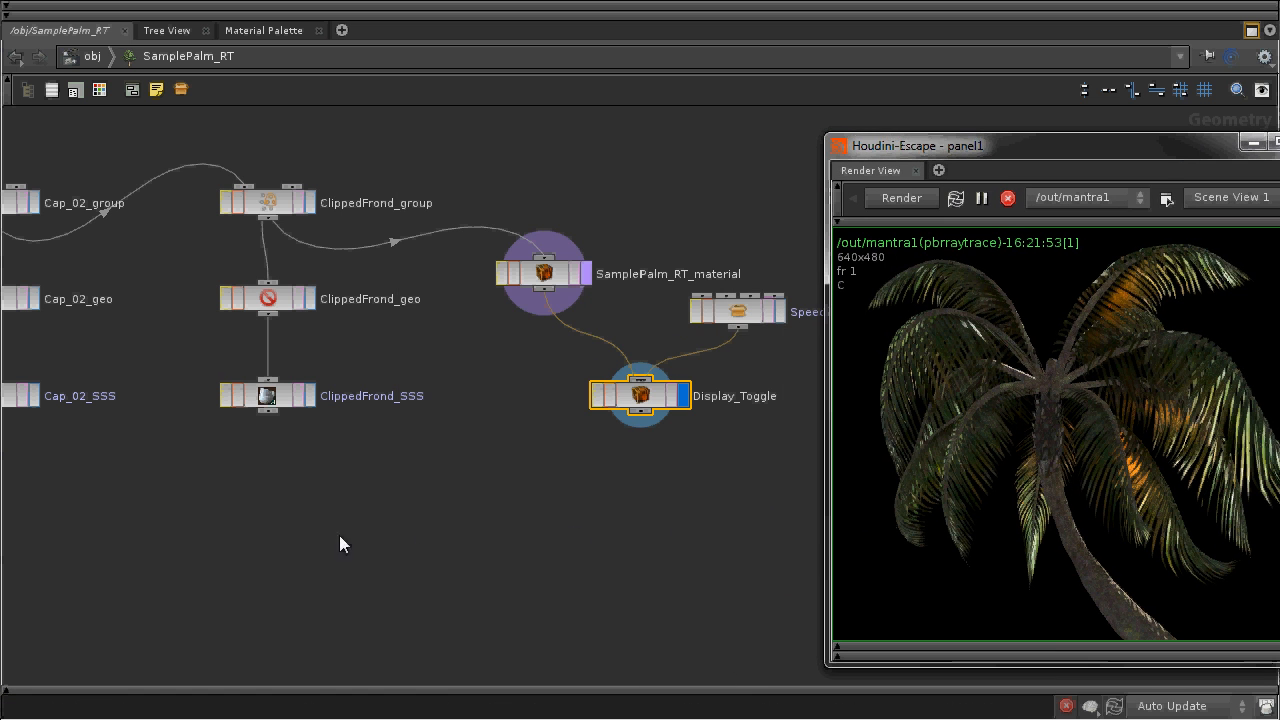
middle_click_drag(284, 534, 517, 530)
key("h")
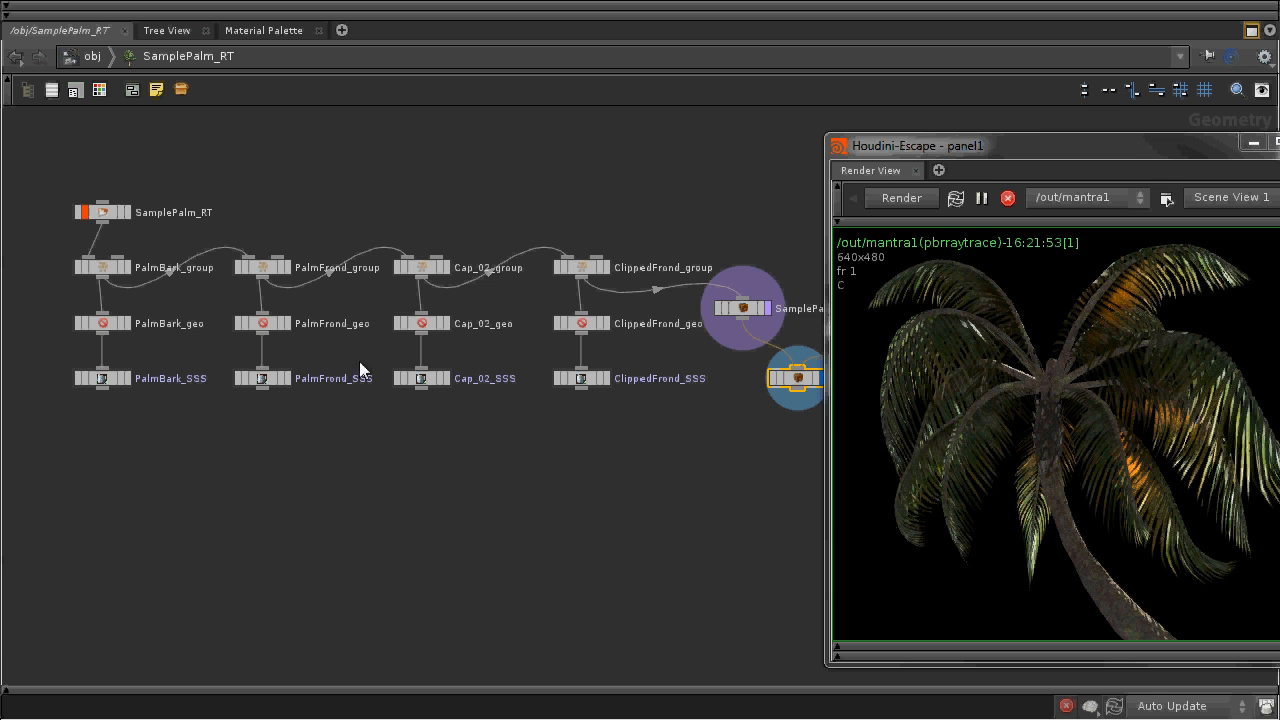
left_click_drag(715, 418, 712, 419)
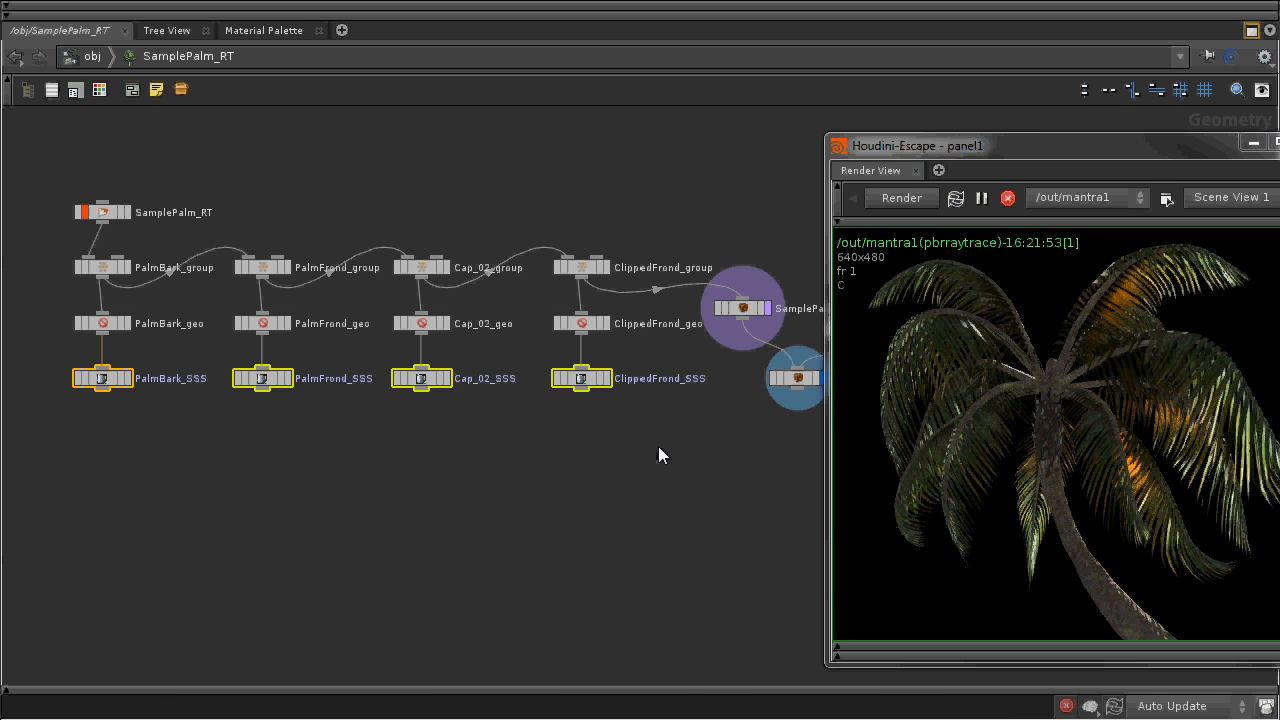
Step: Restore the network pane from full size and show the PalmFrond material's light scatter parameters with the lower pane collapsed
middle_click_drag(613, 466, 590, 450)
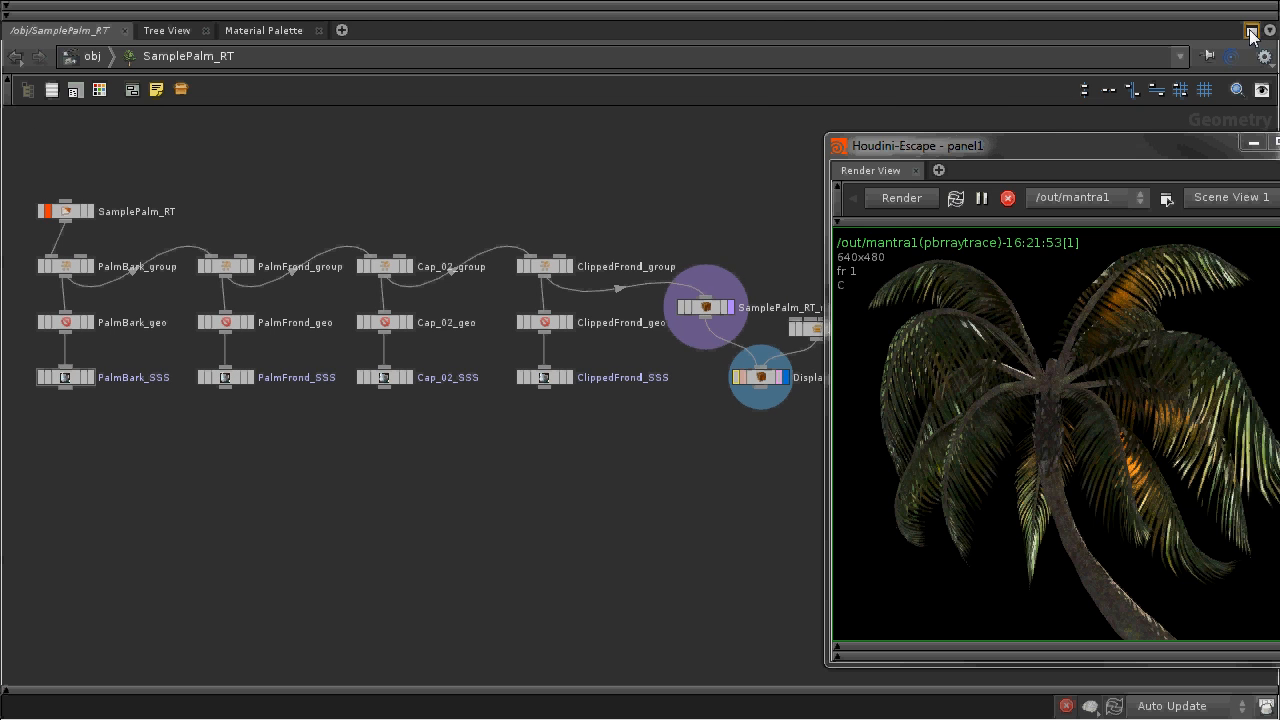
left_click(1250, 32)
left_click_drag(1179, 152, 449, 136)
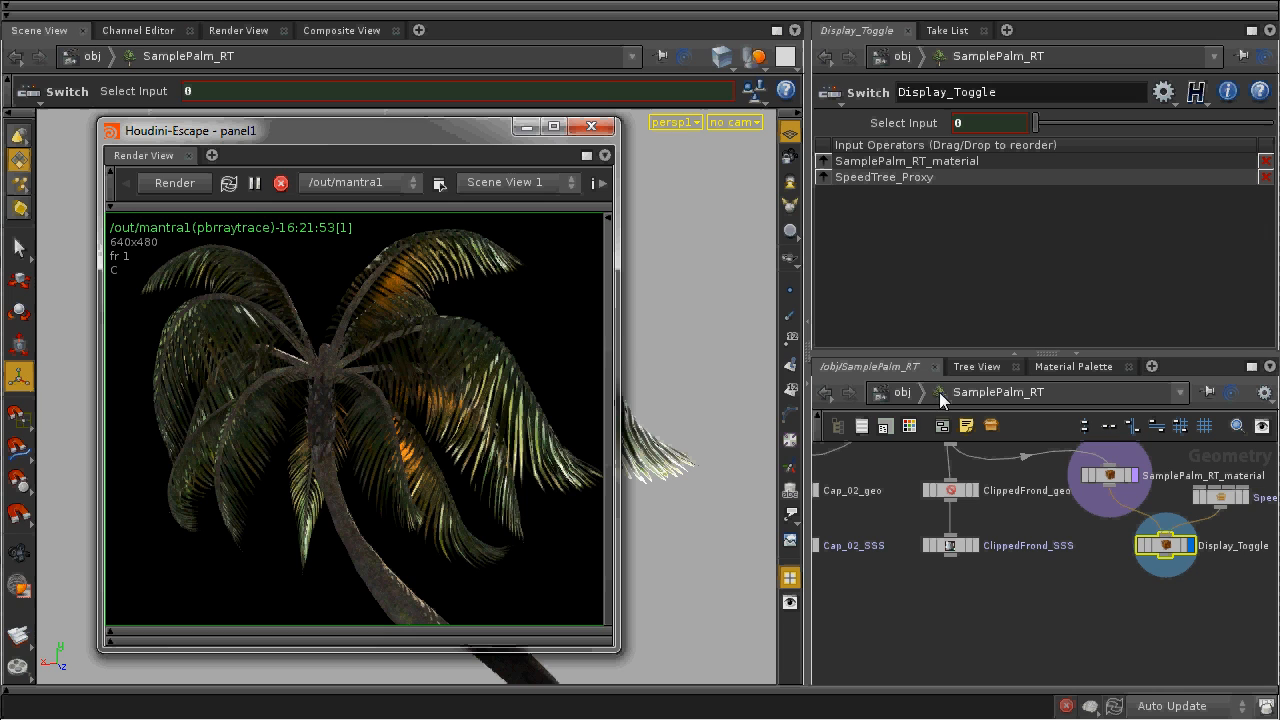
left_click(1067, 367)
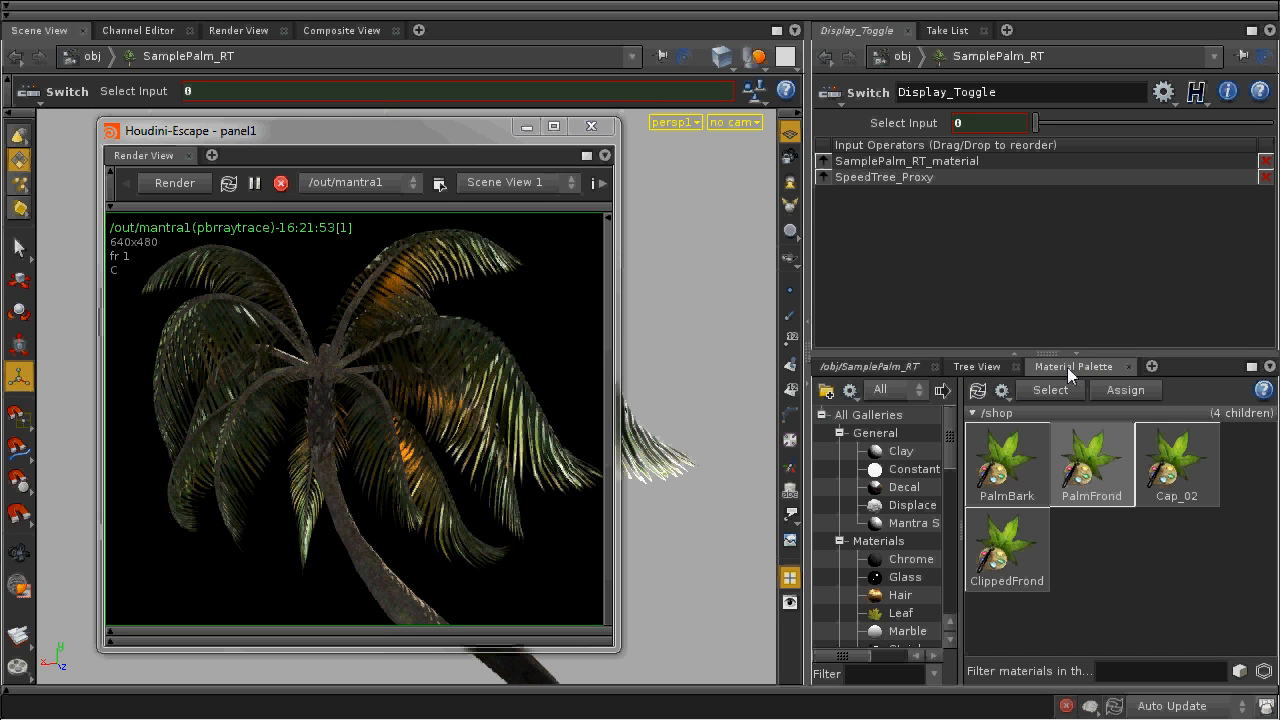
left_click(1082, 470)
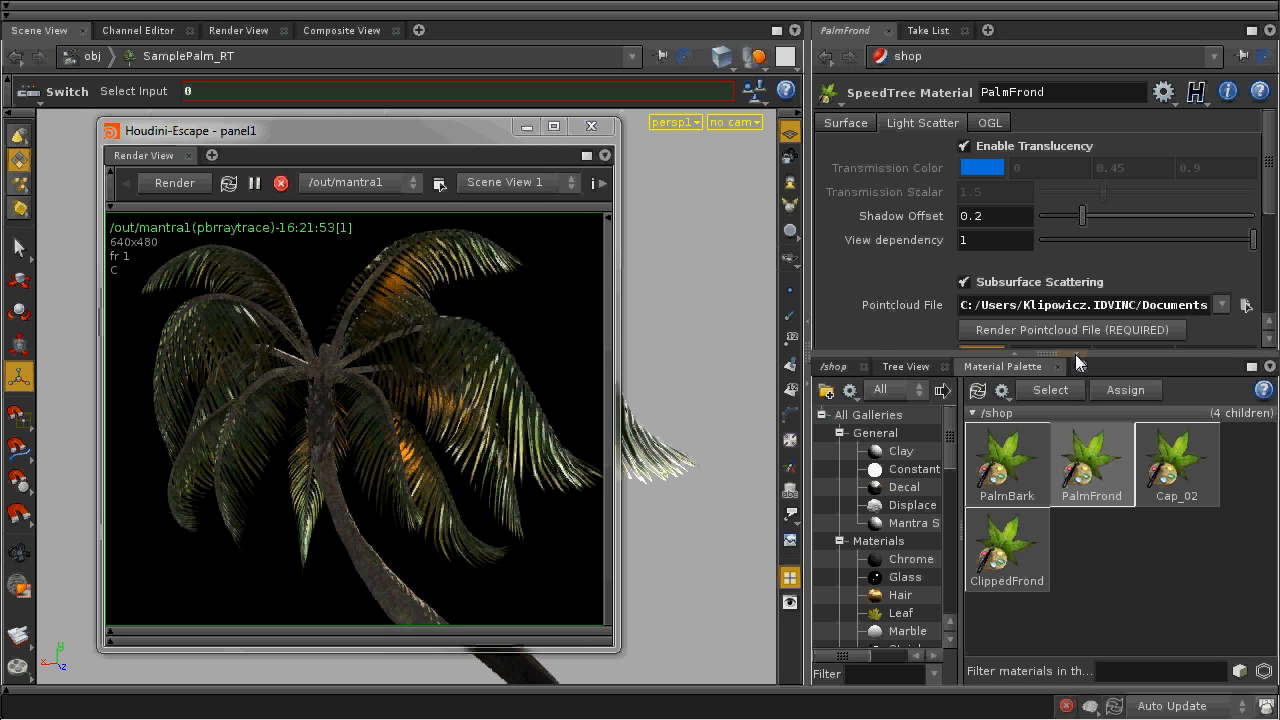
left_click(1075, 354)
Step: Reframe the palm and compare its render with PalmFrond's subsurface scattering off and on, leaving it off
left_click_drag(417, 125, 880, 137)
right_click_drag(370, 302, 388, 350, "alt")
left_click_drag(799, 138, 403, 118)
left_click(991, 283)
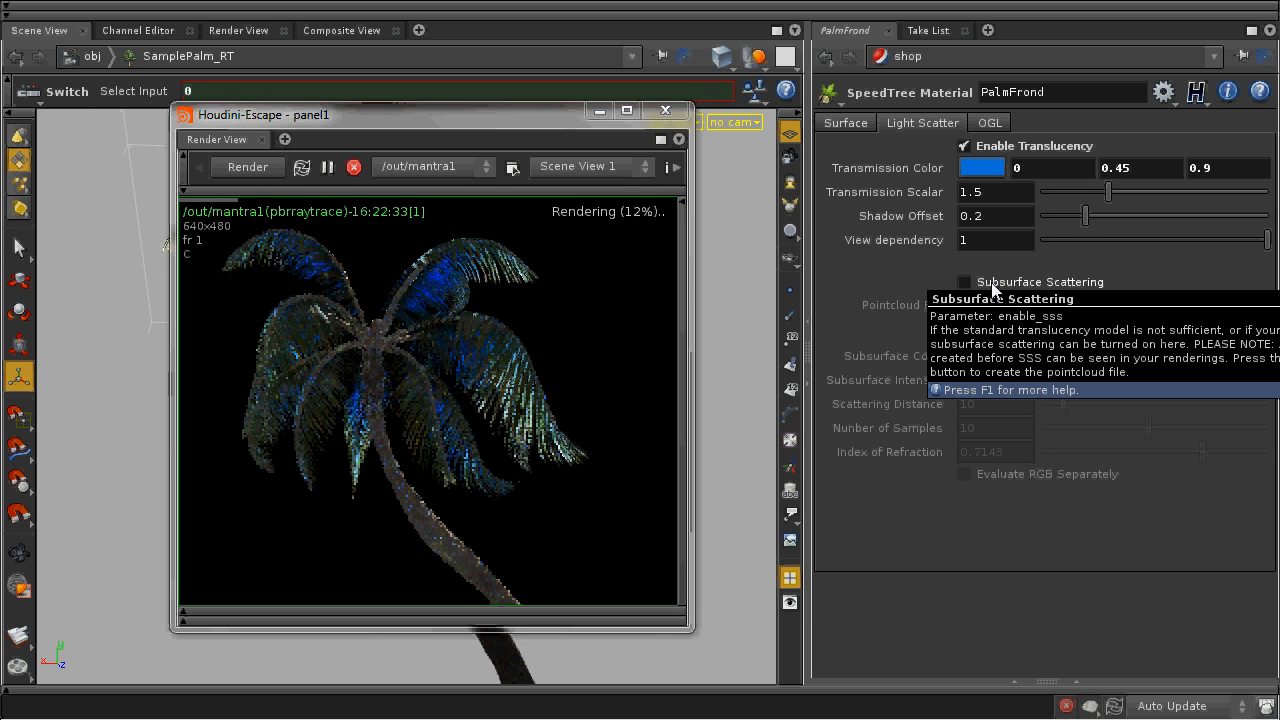
left_click(991, 283)
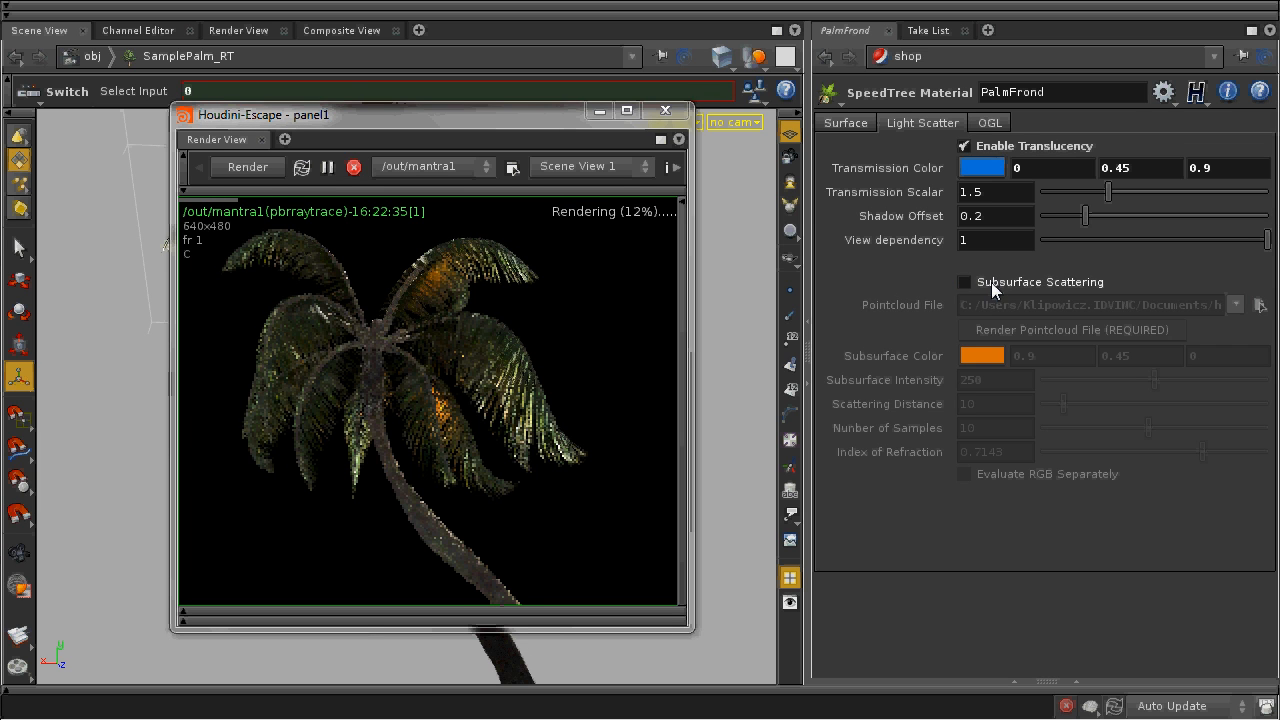
left_click(991, 283)
Step: Orbit around to the palm's opposite side, centre it, and render it from there without covering the material parameters
left_click_drag(515, 118, 921, 128)
left_click_drag(474, 304, 225, 338, "alt")
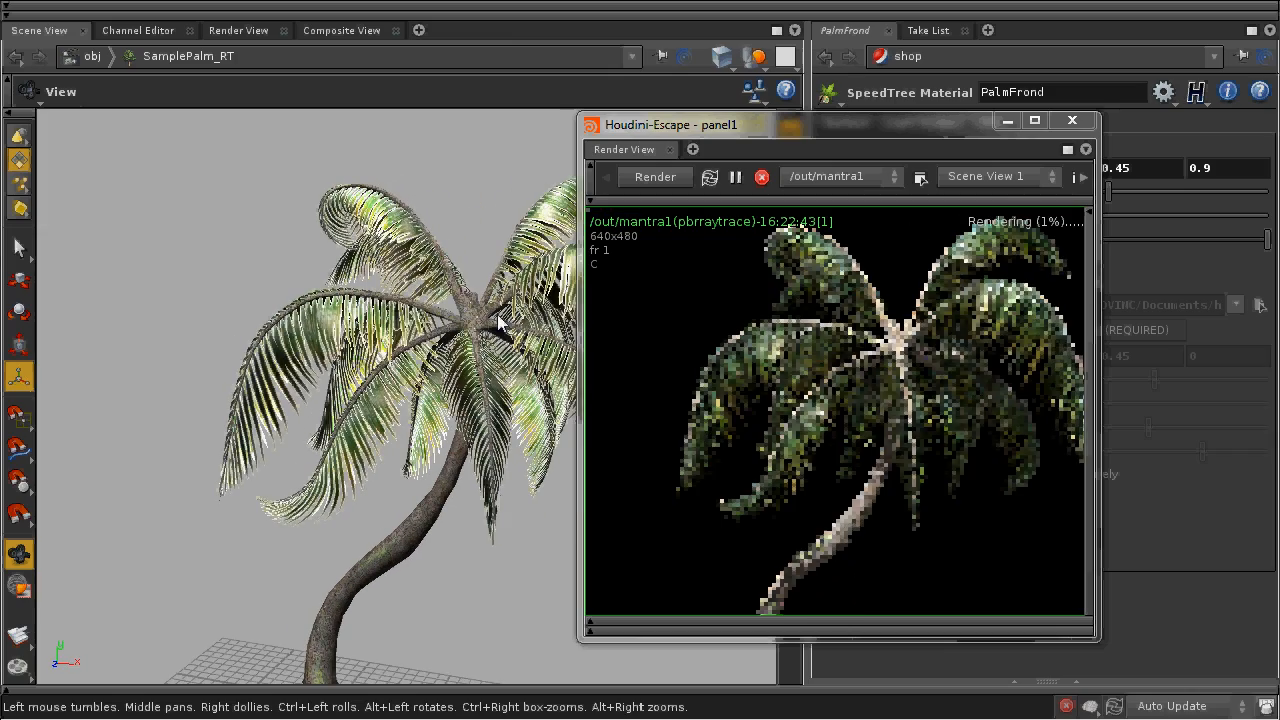
middle_click_drag(484, 321, 337, 319)
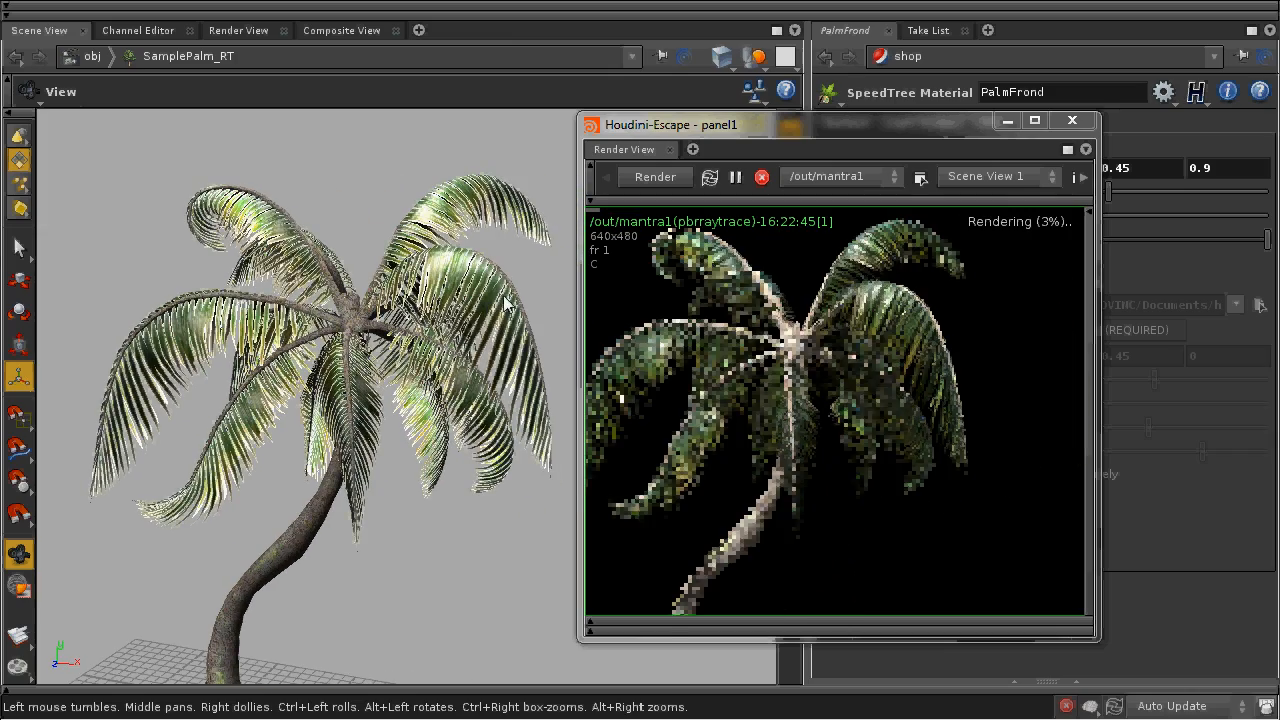
middle_click_drag(411, 359, 454, 379)
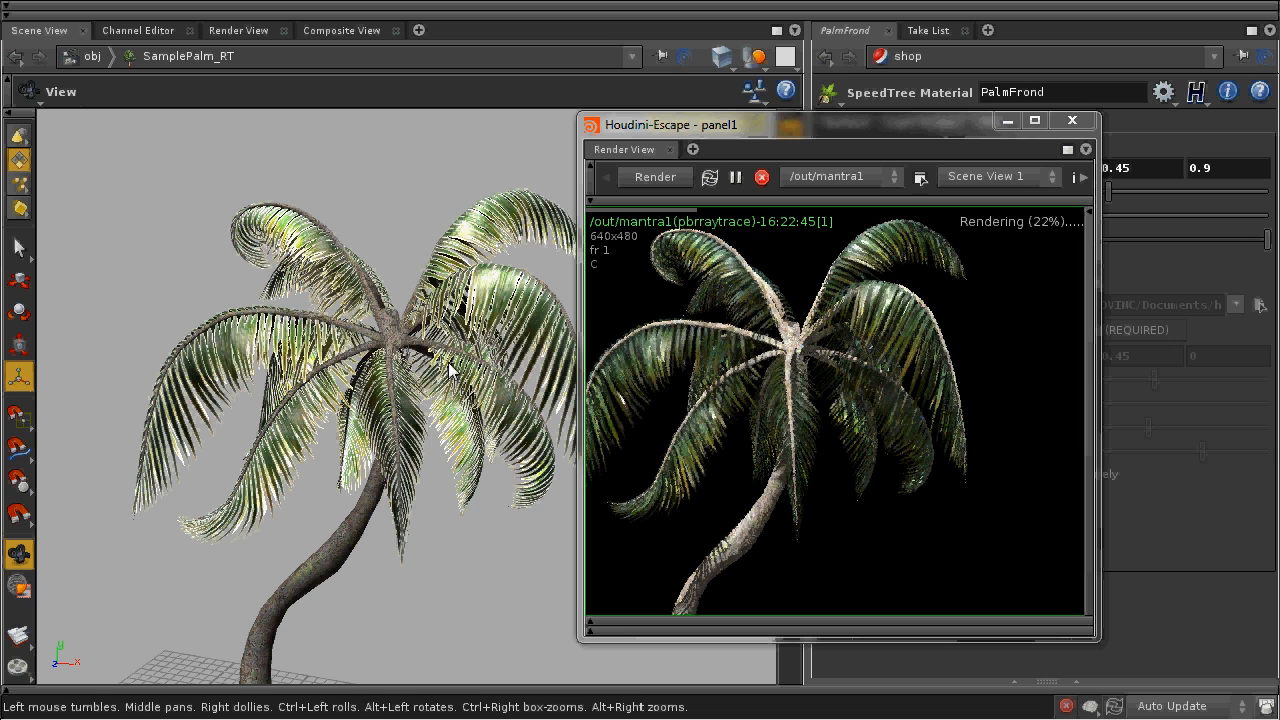
left_click_drag(942, 131, 450, 117)
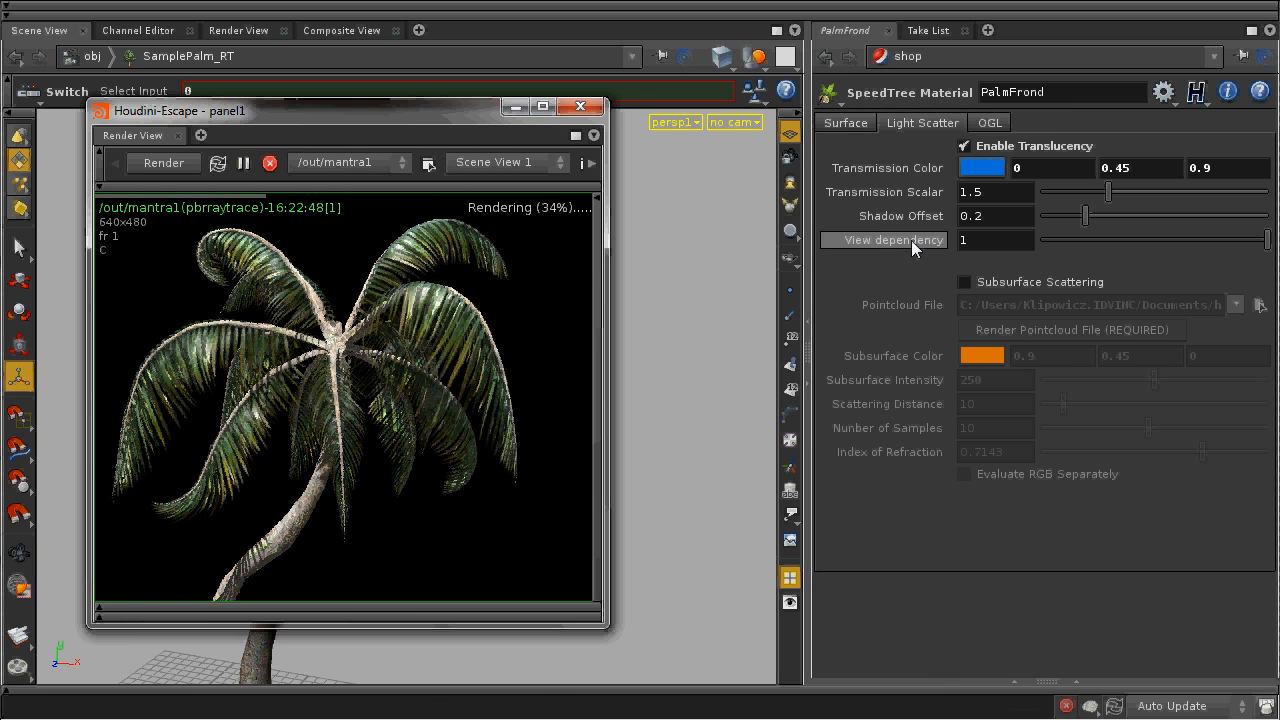
Step: Try PalmFrond with view dependency 0 and subsurface scattering enabled, and return view dependency to 1
left_click_drag(1266, 241, 1027, 267)
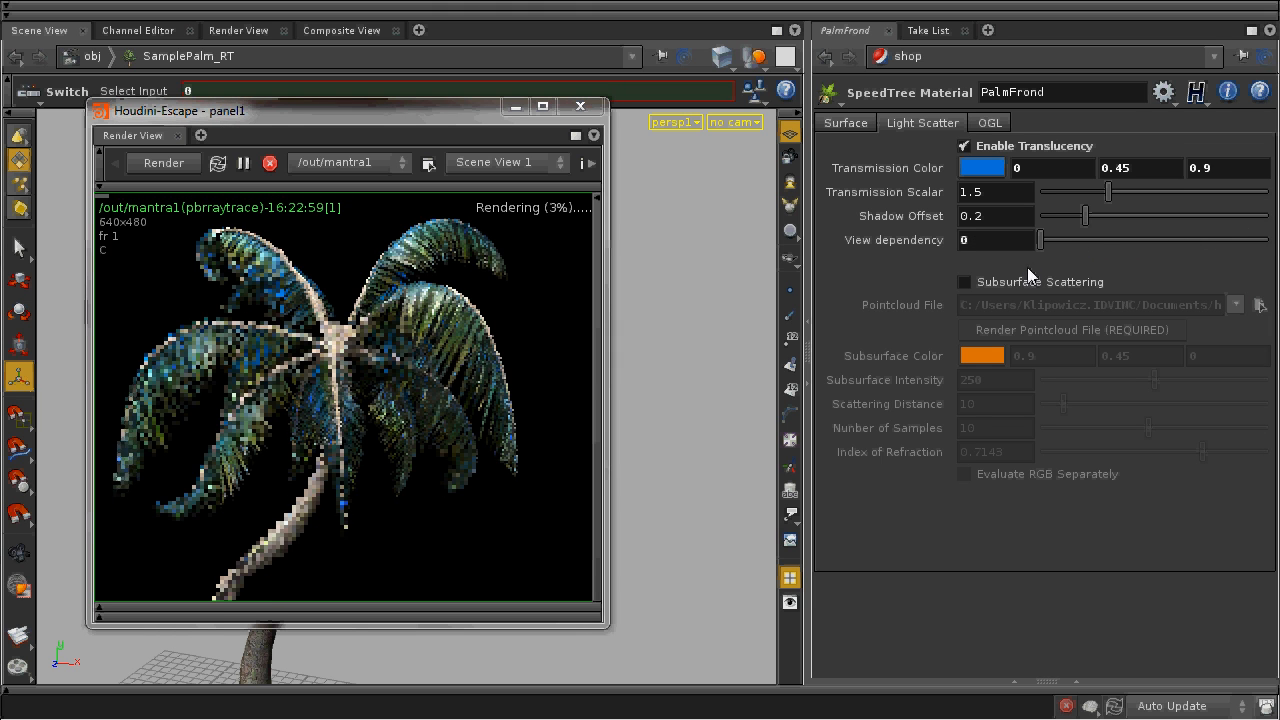
left_click(1034, 279)
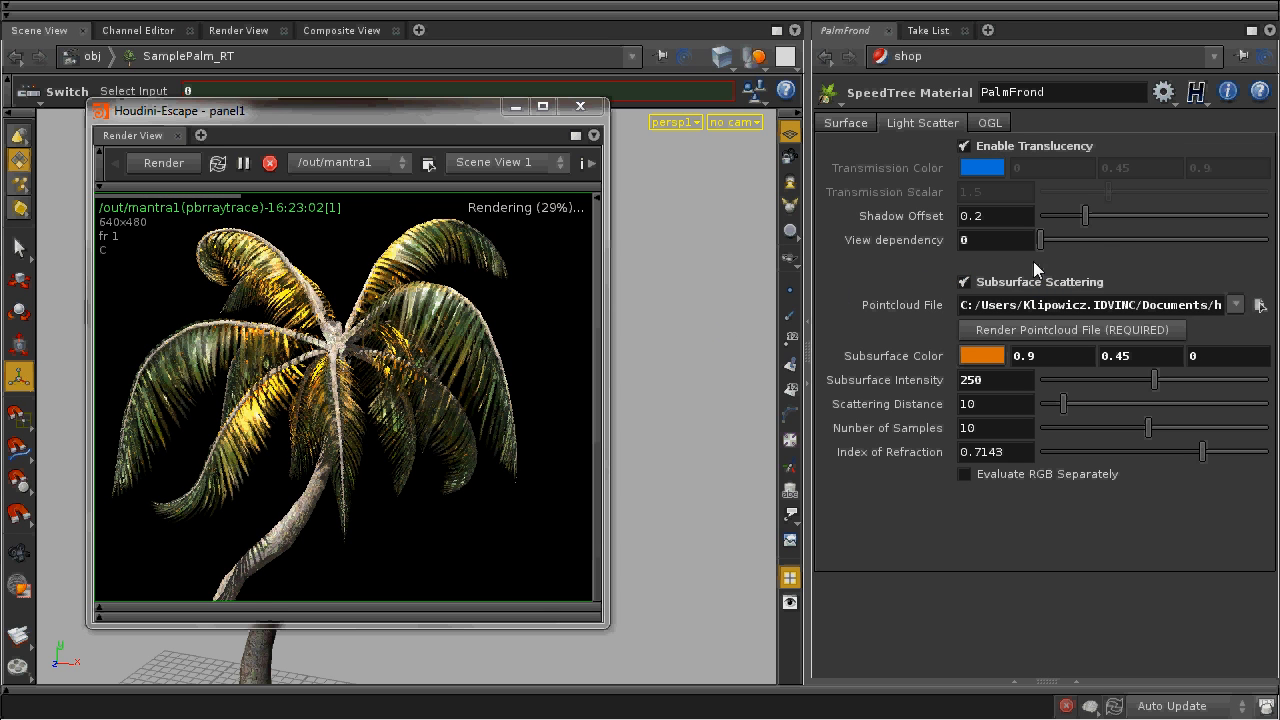
left_click_drag(1077, 242, 1260, 243)
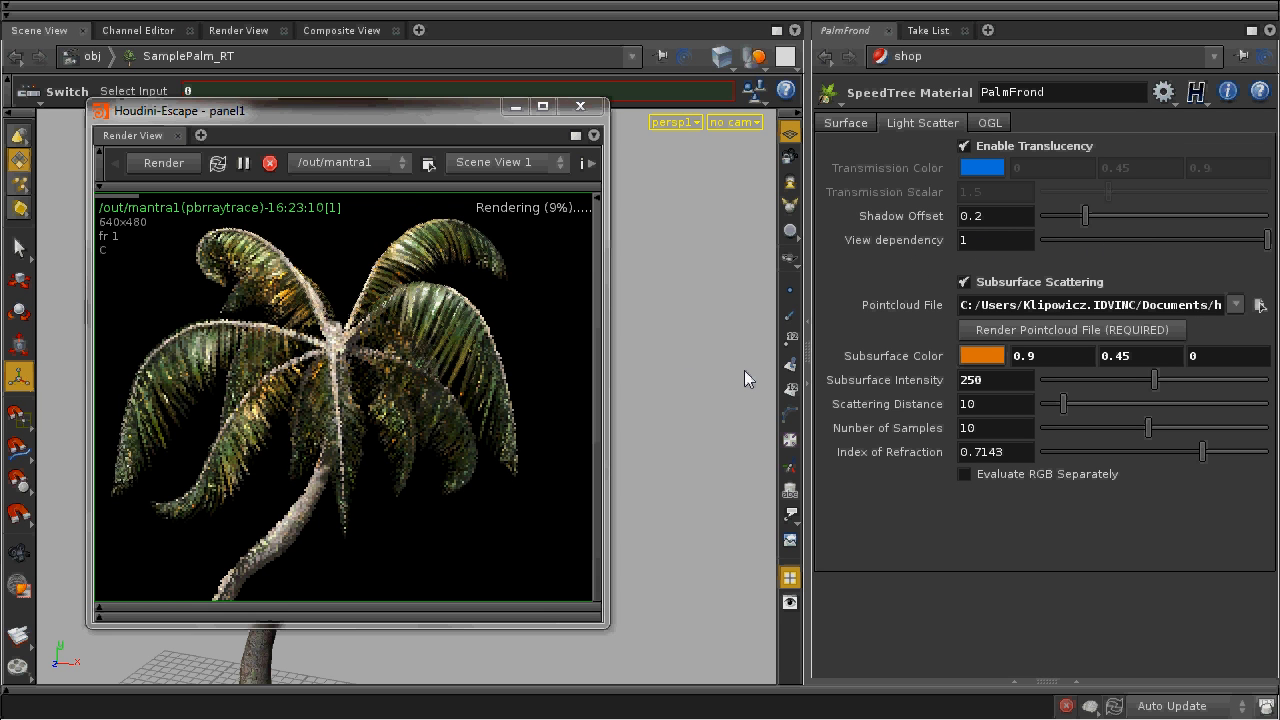
Step: Return to the palm's backlit side and disable subsurface scattering on the PalmFrond material
key("Escape")
left_click_drag(744, 370, 588, 258)
key("Return")
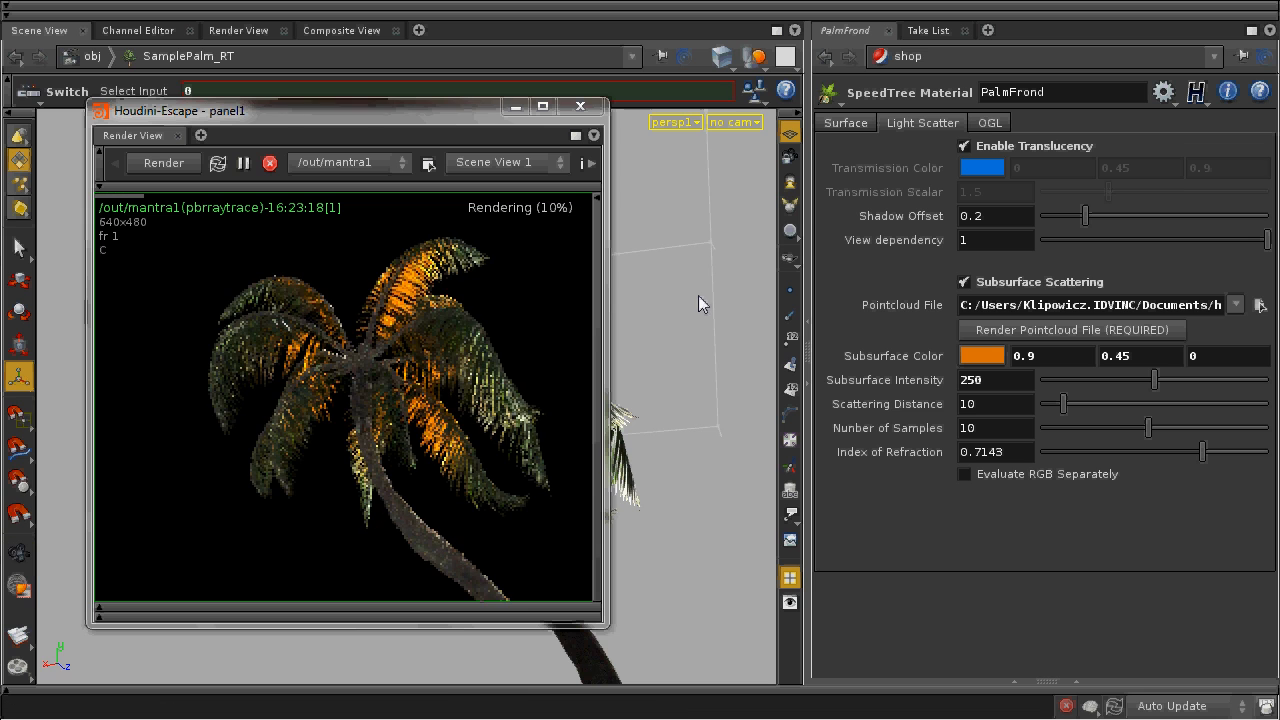
left_click(1008, 280)
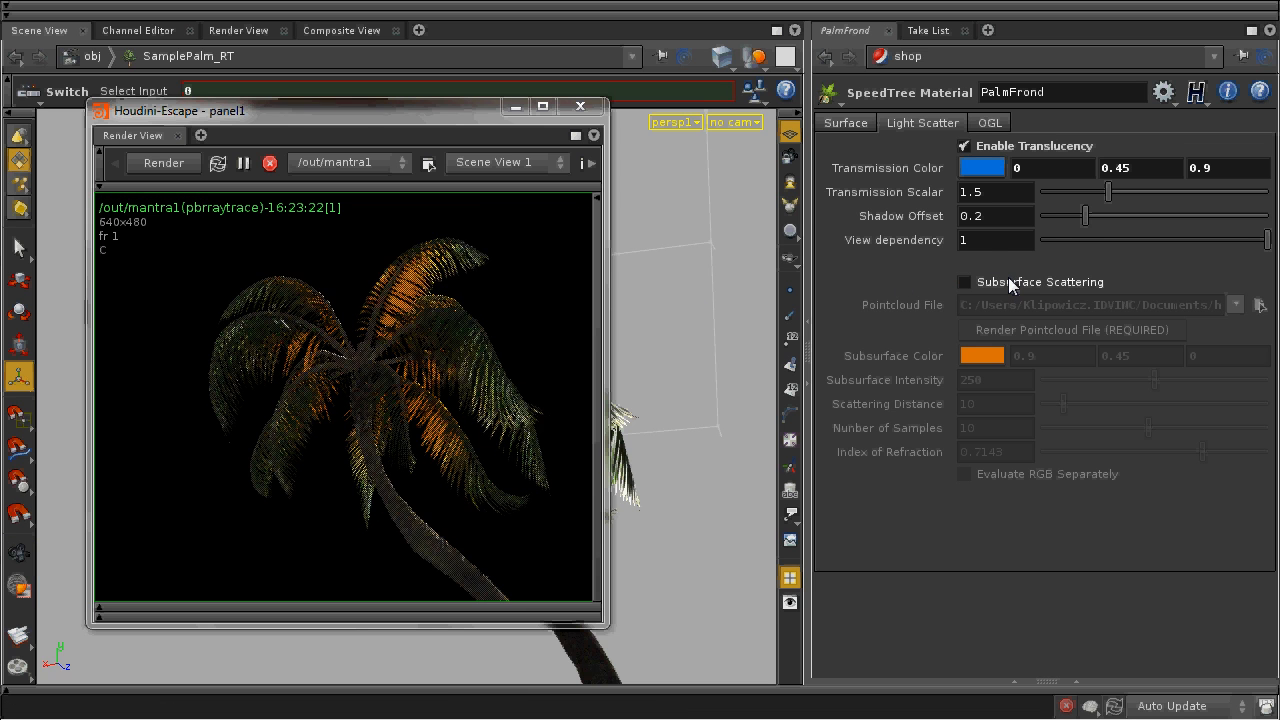
Step: Set PalmFrond's transmission color to pale green (0.714398, 0.742, 0.603988) and disable the material's translucency
left_click(984, 168)
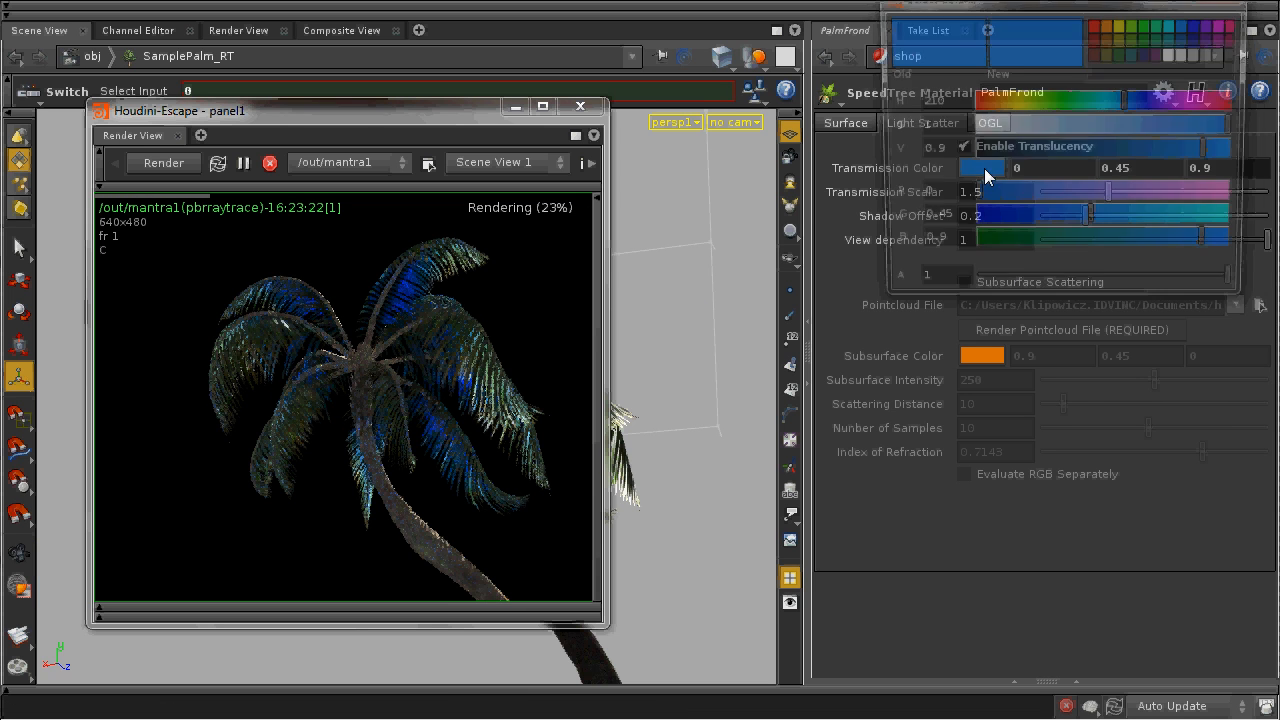
left_click_drag(1042, 246, 1011, 246)
left_click_drag(1135, 128, 1170, 152)
left_click_drag(1093, 125, 1027, 104)
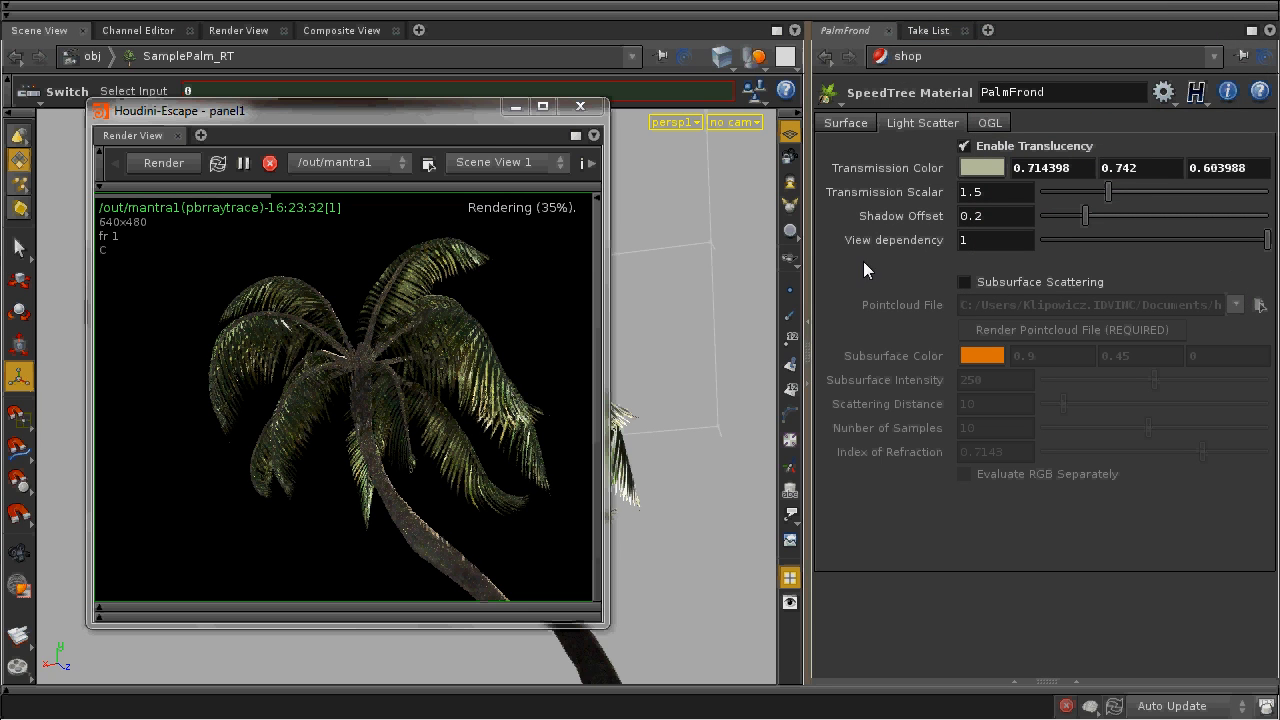
left_click(1018, 147)
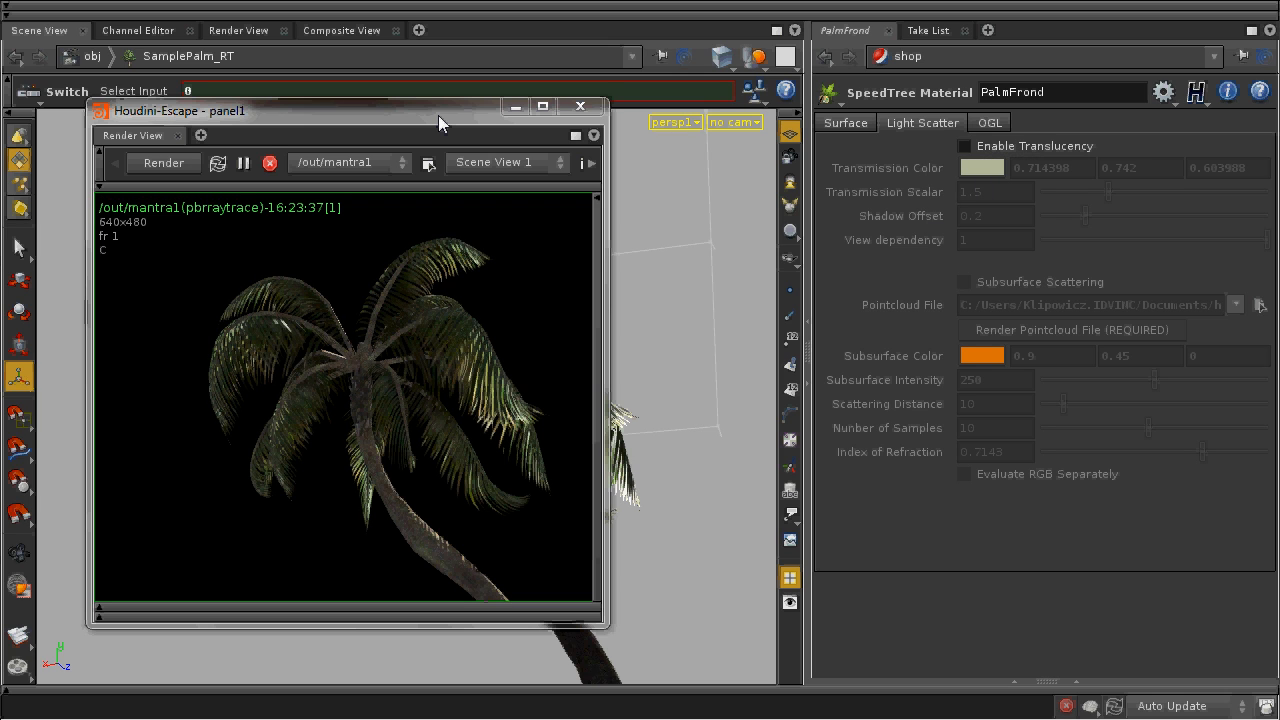
Step: Expand the collapsed lower pane and show the obj level in its network view
left_click(1077, 683)
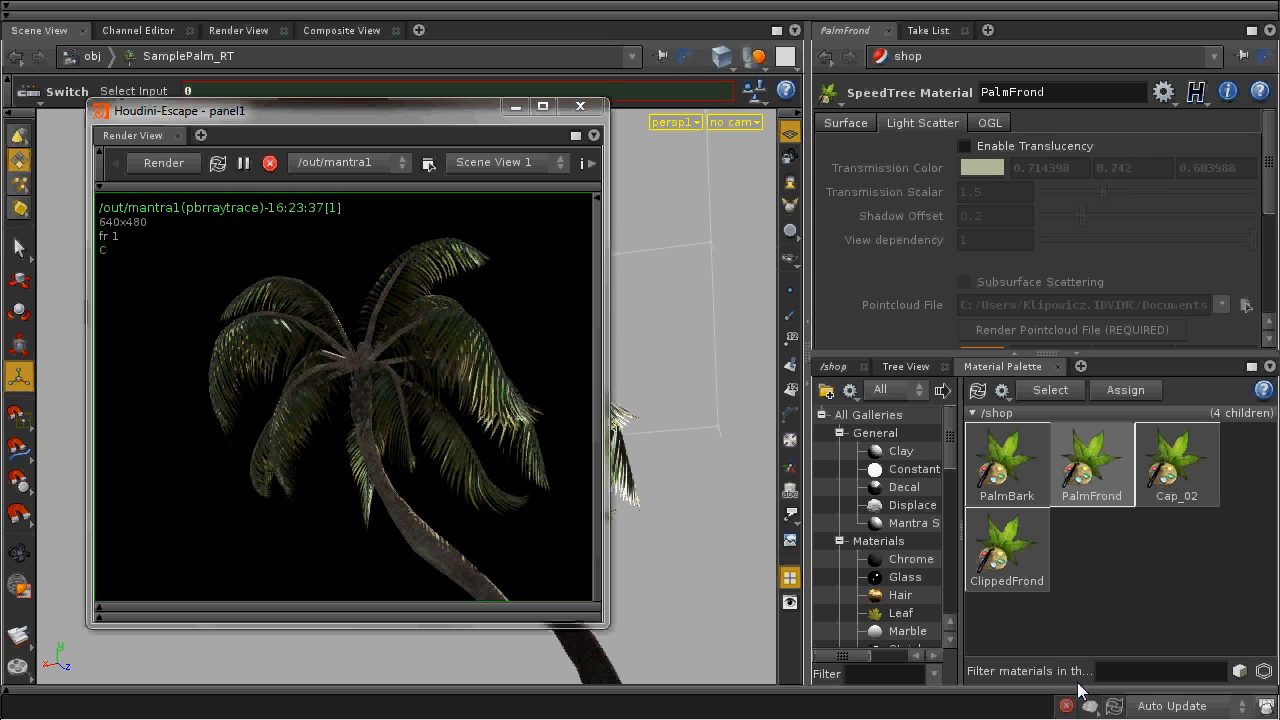
left_click(838, 366)
left_click(901, 392)
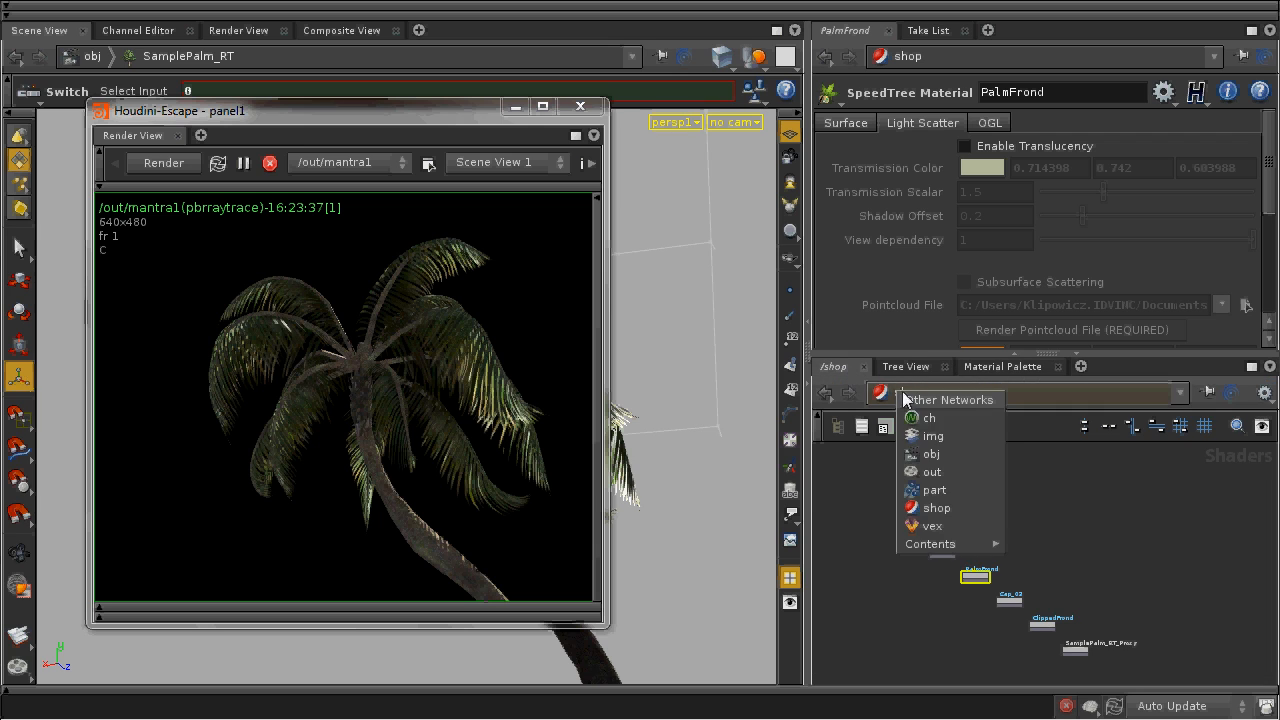
left_click(952, 455)
scroll(1022, 571, "up", 5)
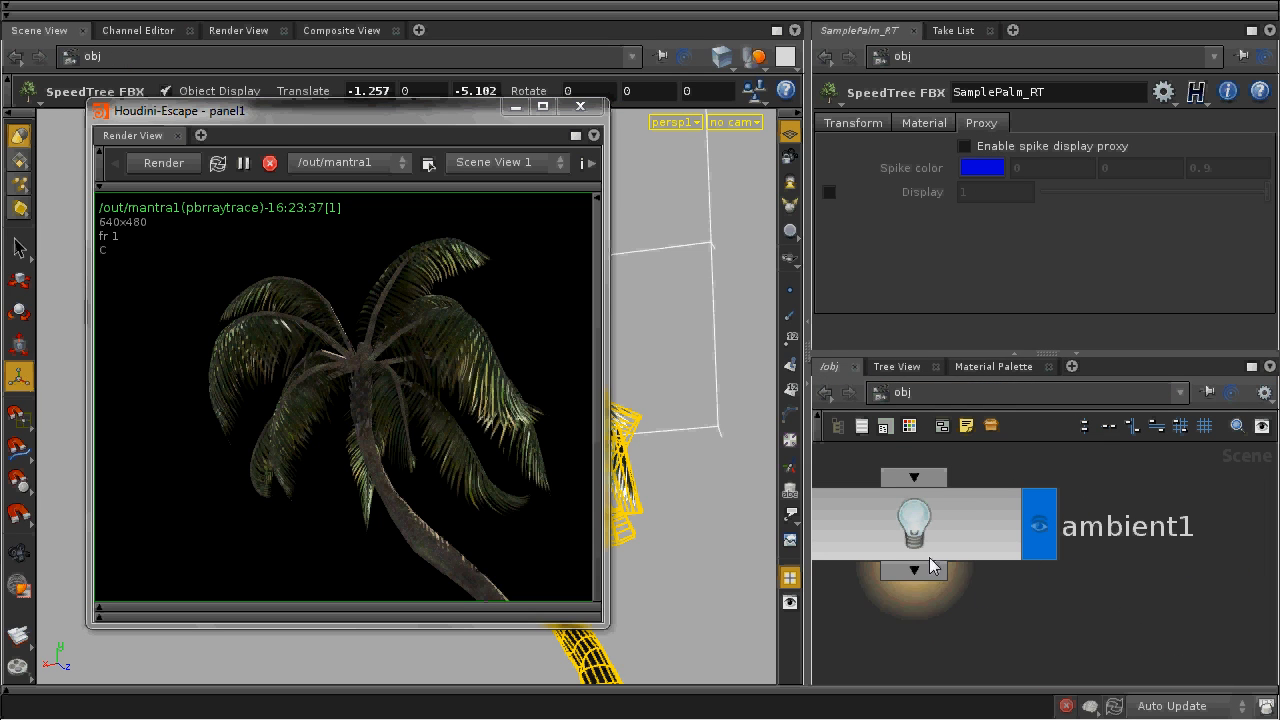
Step: Set the ambient color of the ambient1 light to white (1, 1, 1)
left_click(936, 523)
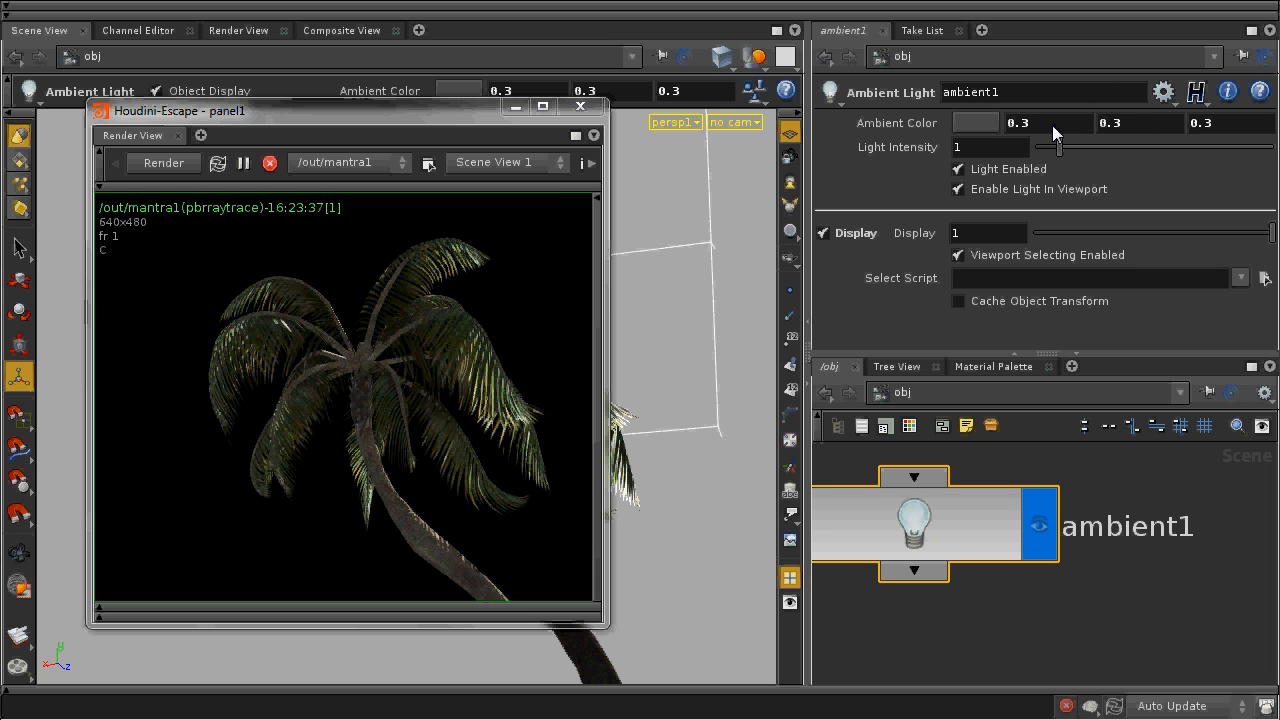
left_click(1052, 125)
type("1")
key("Tab")
type("1")
key("Tab")
type("1")
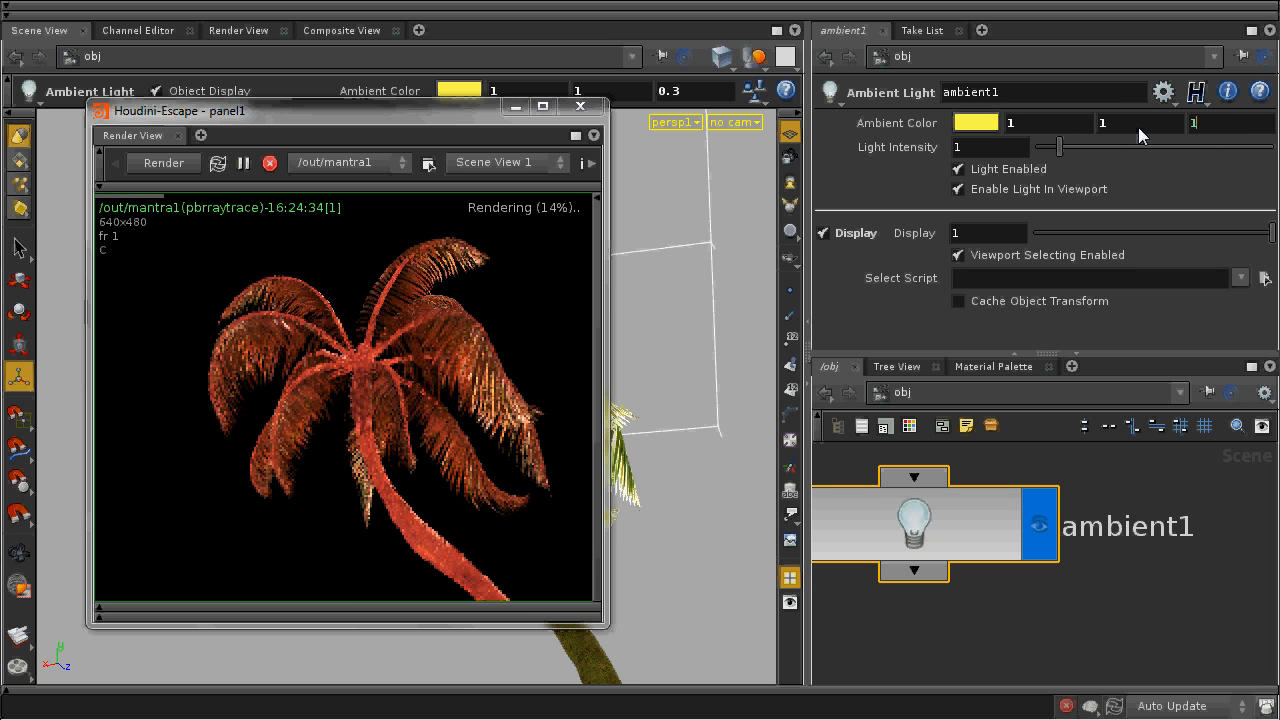
left_click(1138, 127)
Step: Render a close-up of the palm trunk where the bark meets the layered sheath below the fronds
left_click_drag(385, 119, 917, 111)
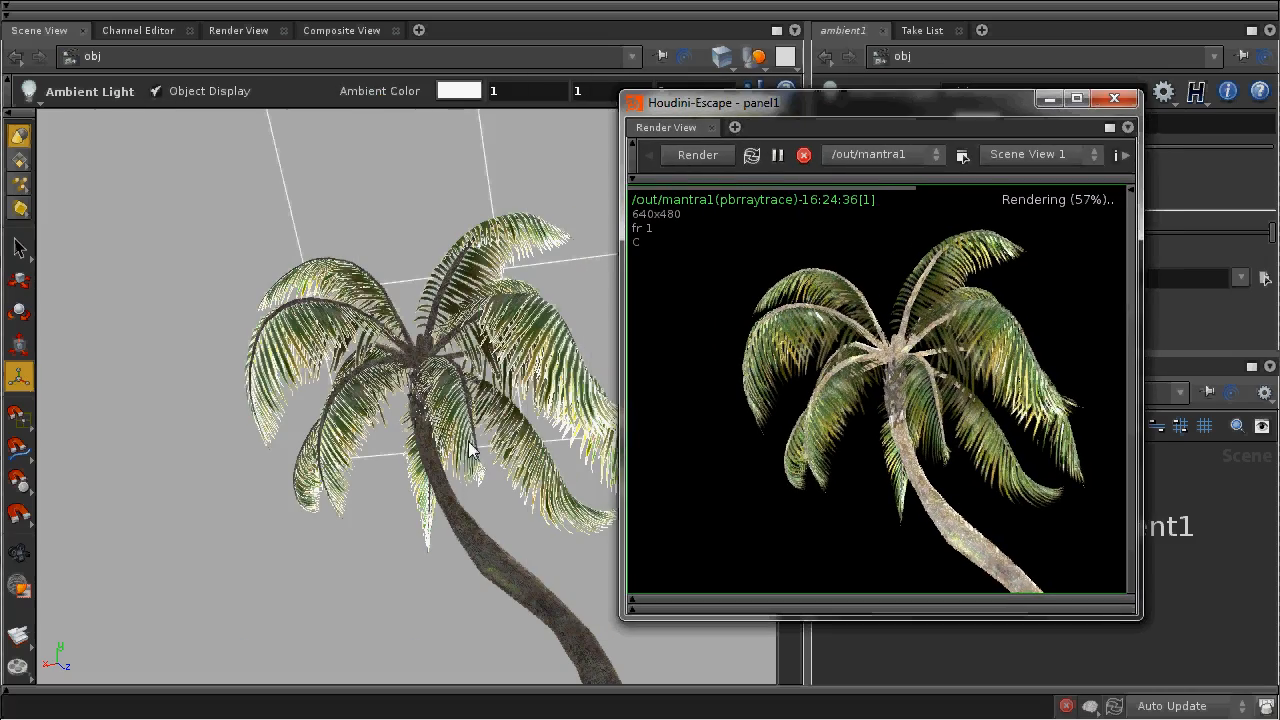
key("Escape")
scroll(448, 502, "up", 8)
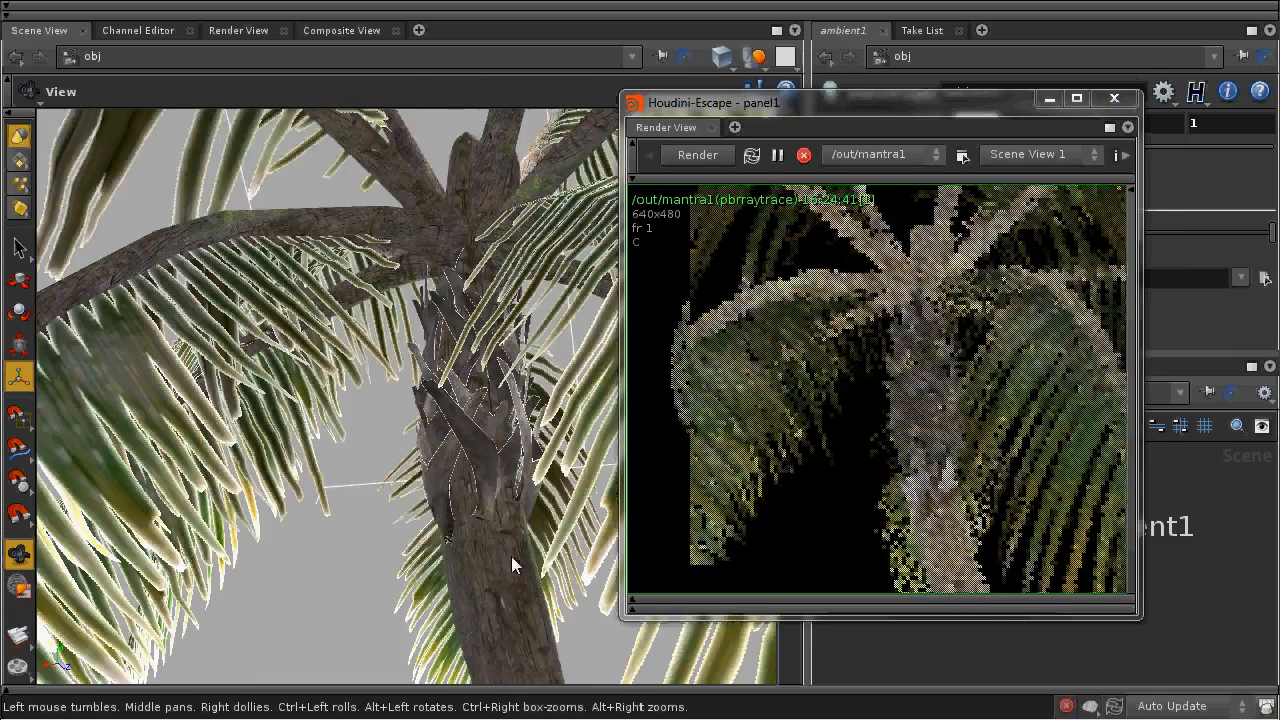
left_click_drag(511, 556, 472, 448)
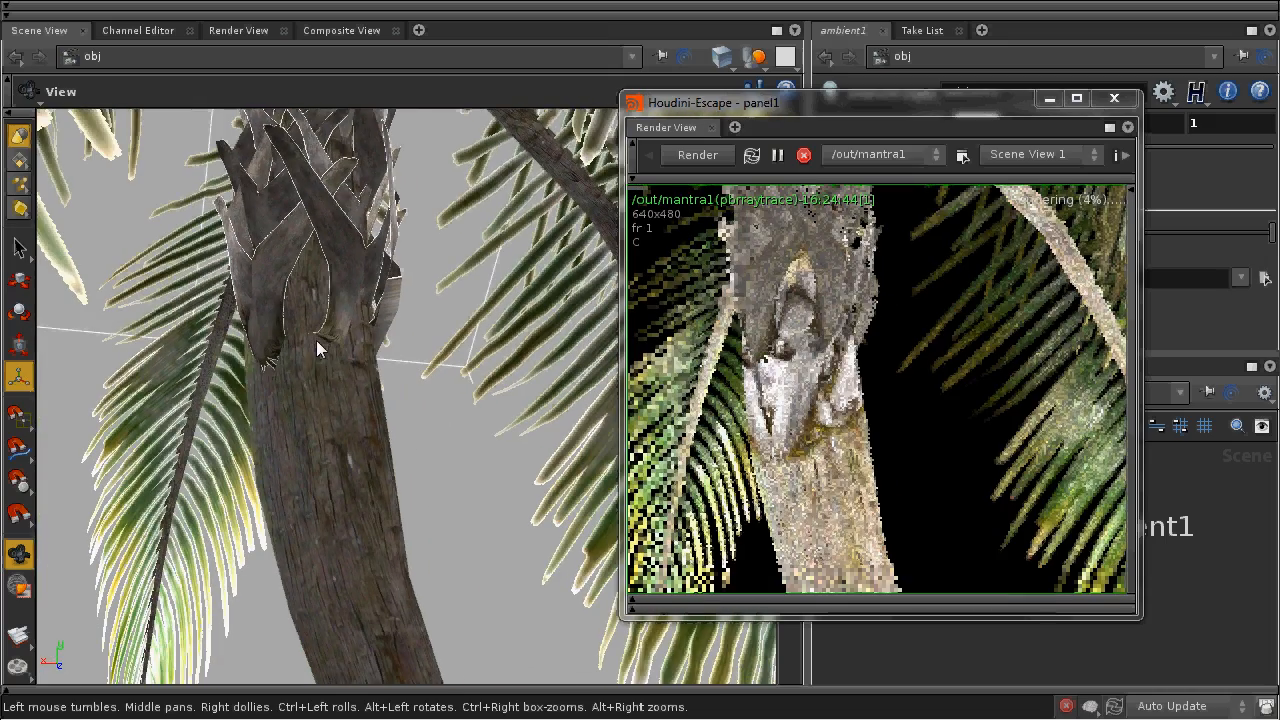
key("Return")
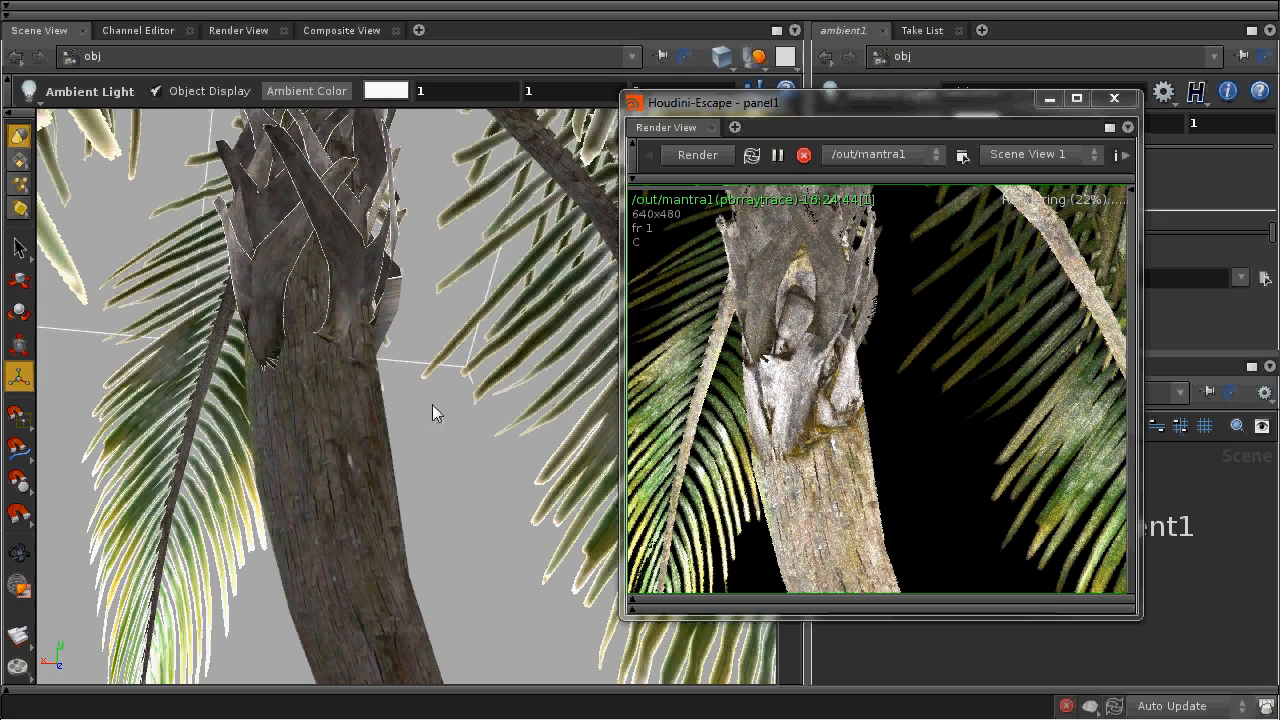
Step: Show the PalmBark material's surface parameters at full pane height to examine its detail and detail normal maps
left_click_drag(871, 99, 369, 94)
left_click(993, 367)
left_click(1005, 461)
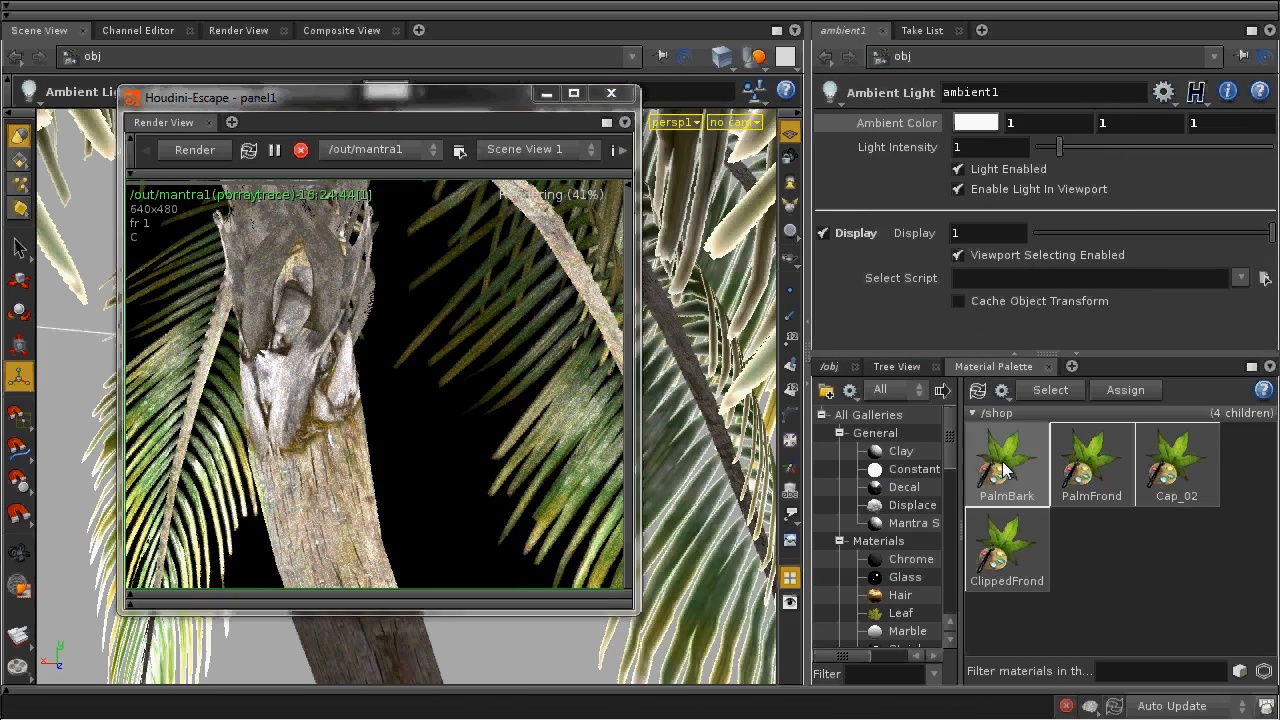
left_click(1058, 367)
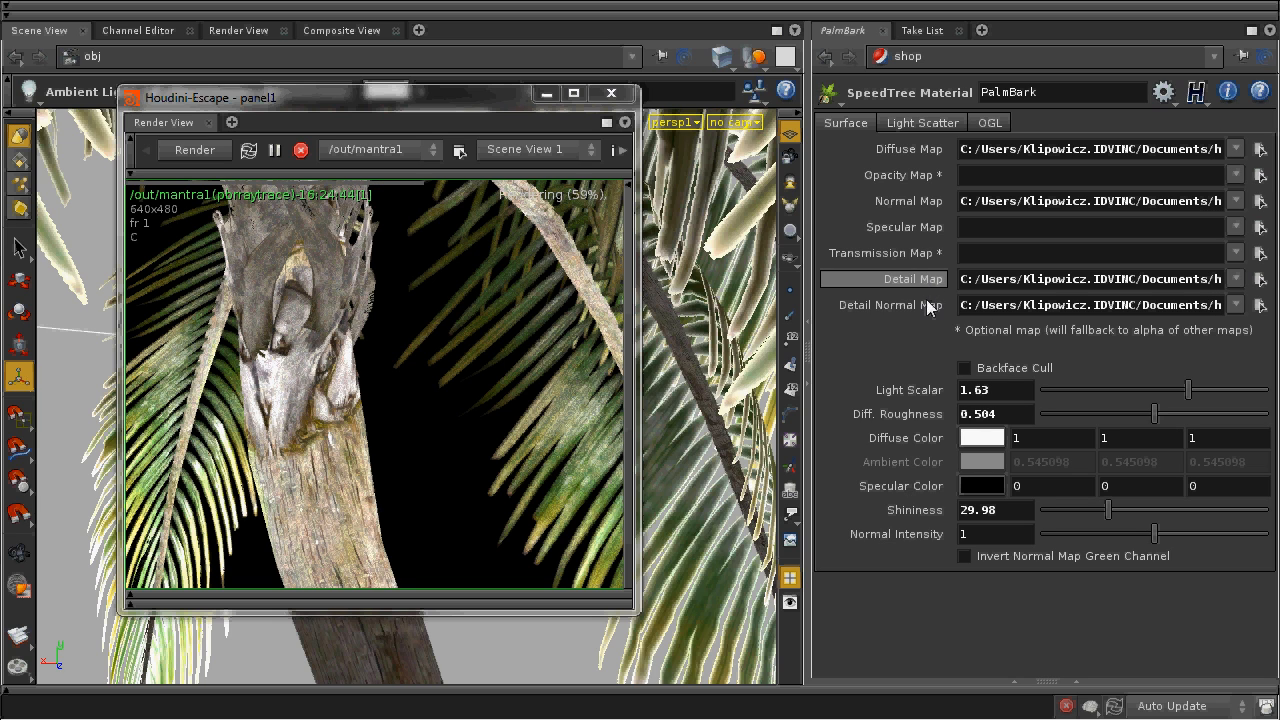
key("BackSpace")
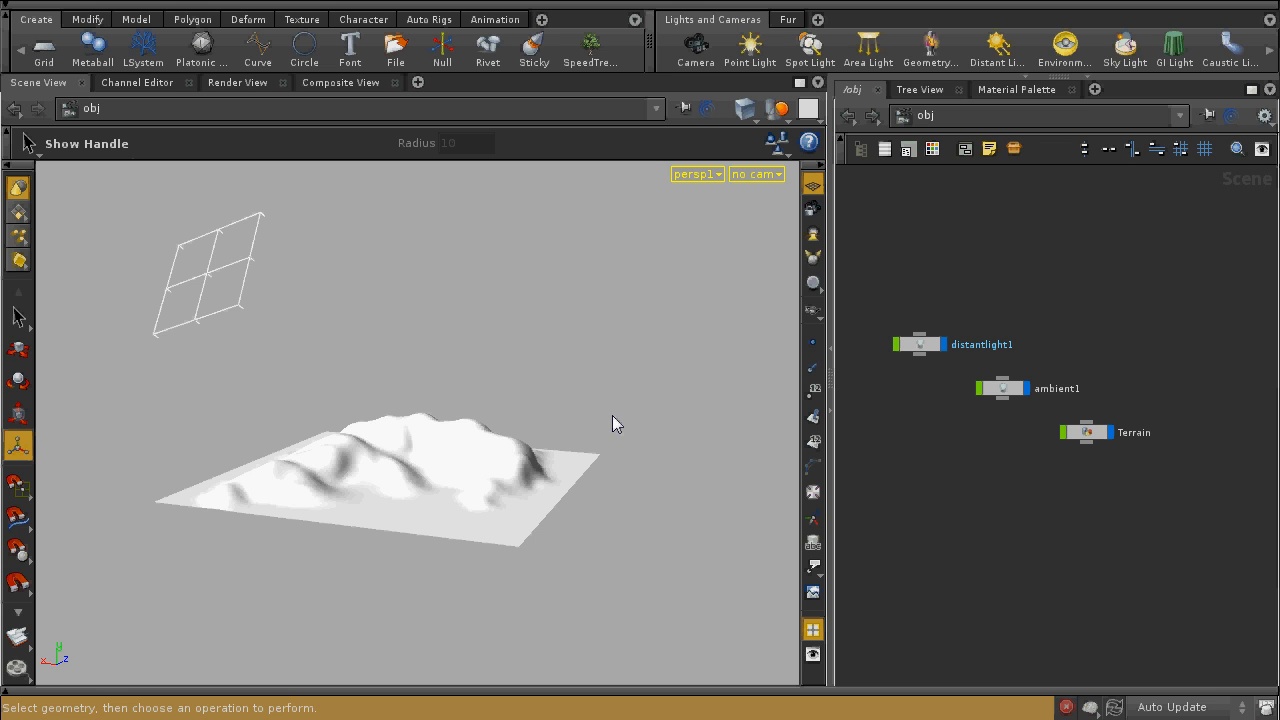
Step: Orbit the terrain scene and inspect its ambient1, distantlight1 and Terrain objects, ending with nothing selected
key("Escape")
mouse_move(628, 417)
left_mouse_down()
mouse_move(560, 425)
mouse_move(641, 423)
left_mouse_up()
key("Return")
left_click(1004, 392)
left_click(920, 344)
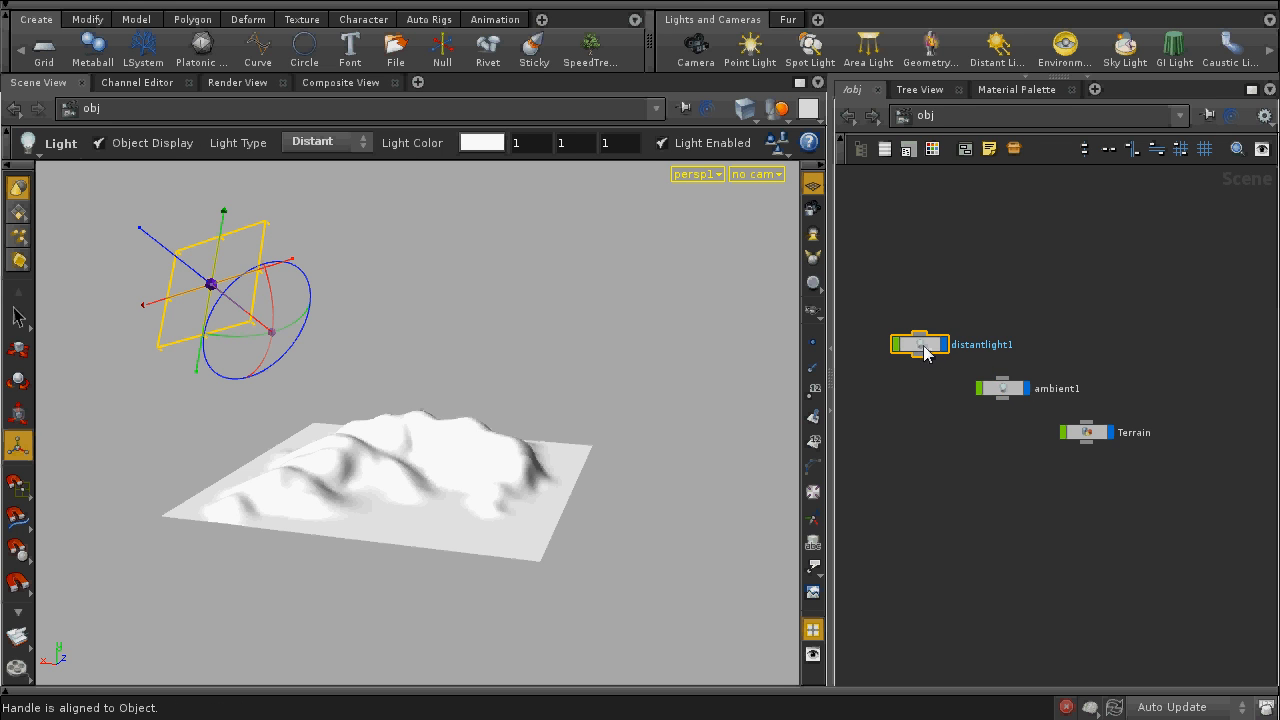
left_click(1087, 434)
left_click(975, 492)
key("Escape")
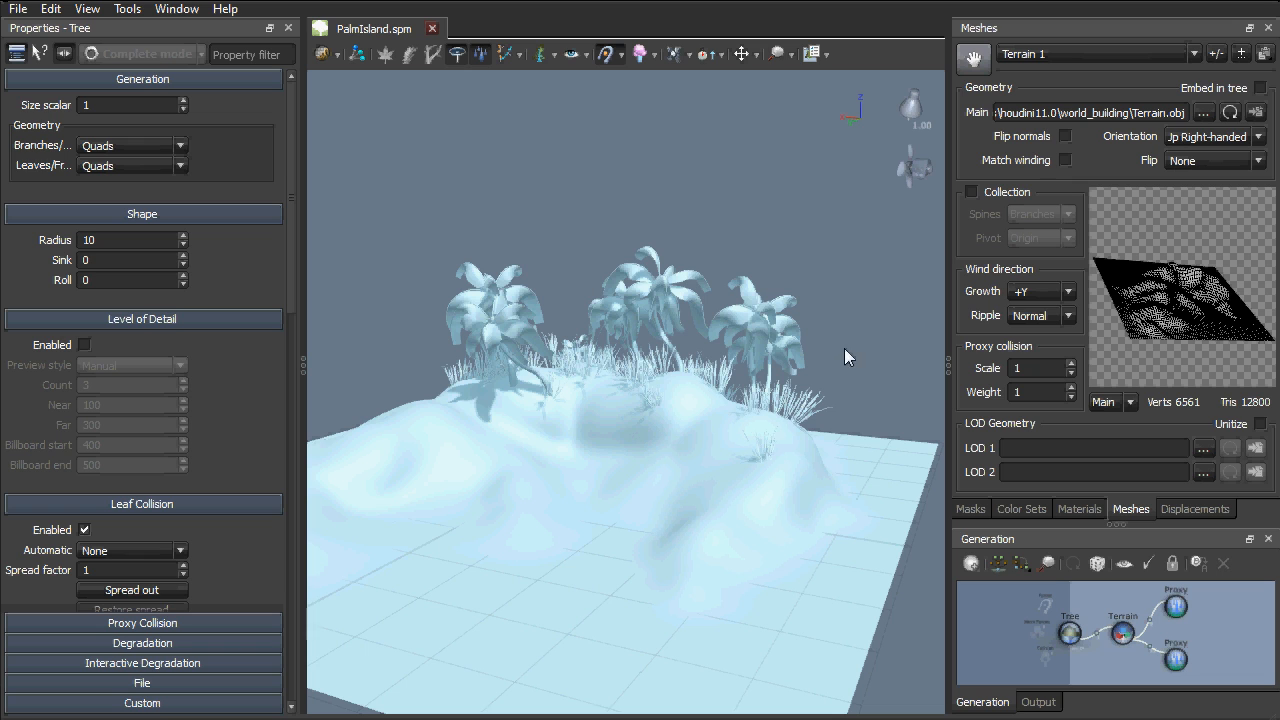
Step: Switch to SpeedTree and examine the two Proxy generators and the Terrain generator in PalmIsland.spm
mouse_move(846, 336)
left_mouse_down()
mouse_move(798, 341)
mouse_move(852, 334)
left_mouse_up()
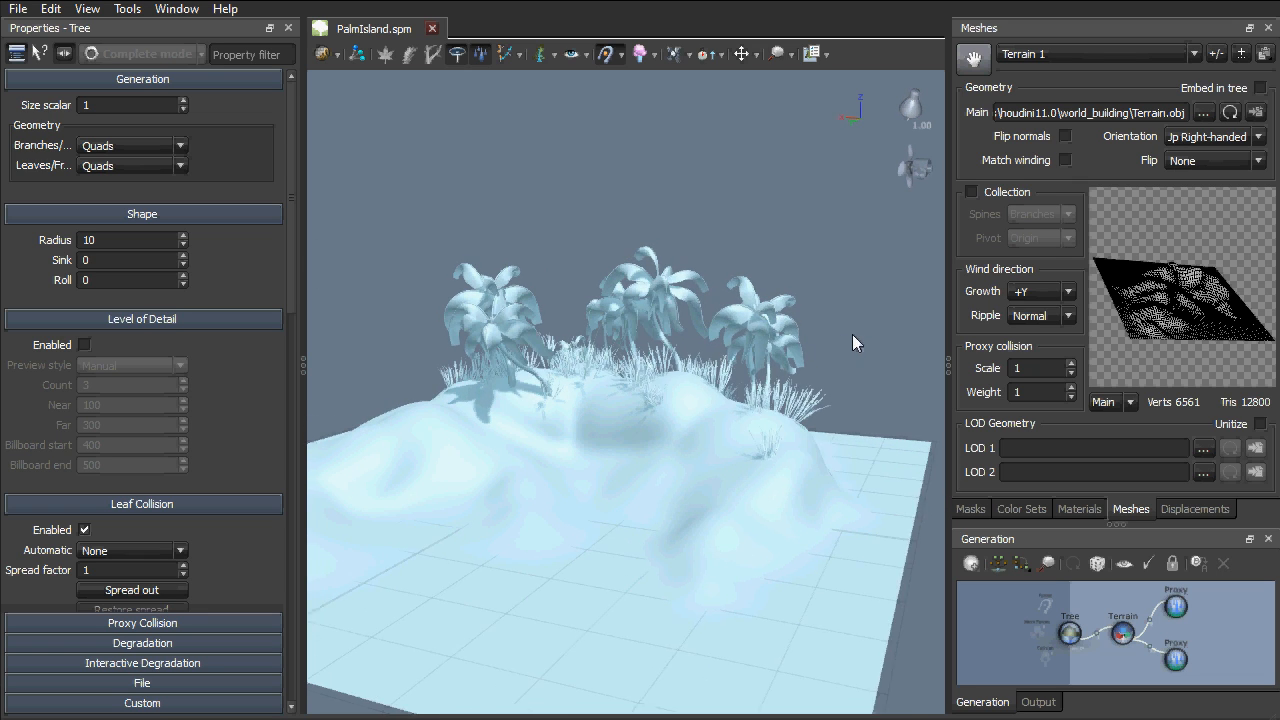
left_click(1176, 606)
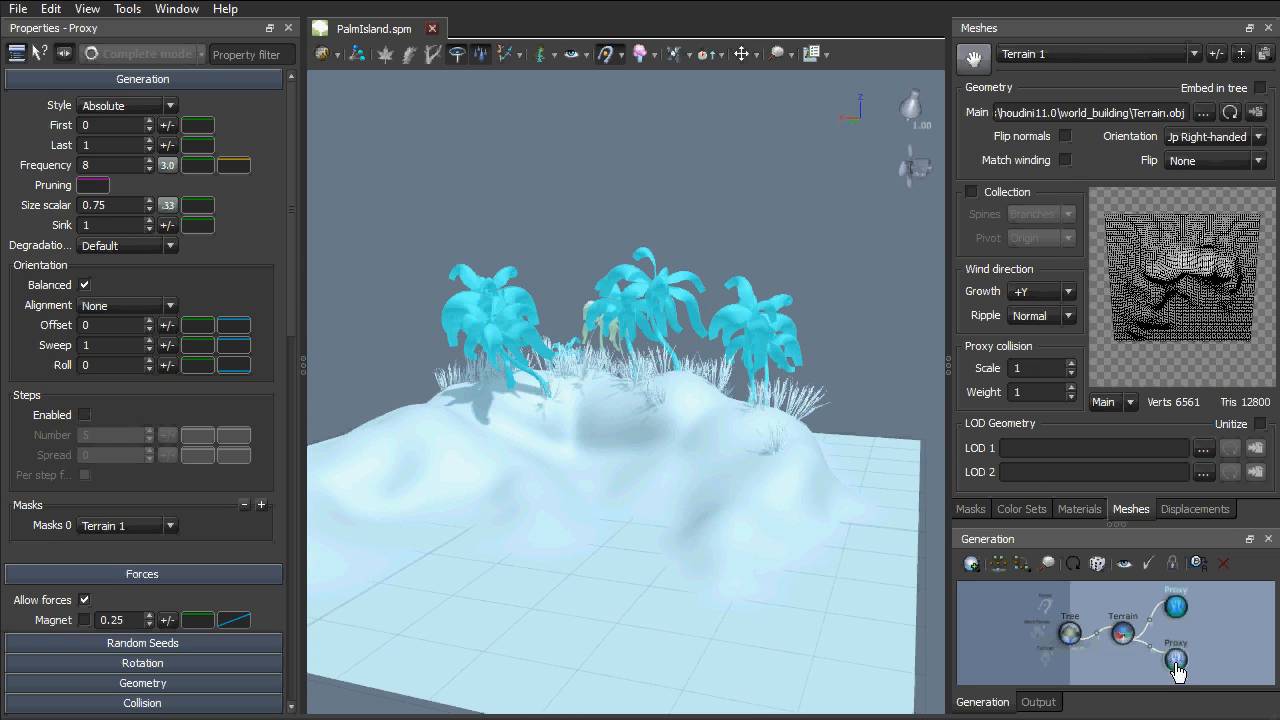
left_click(1176, 662)
left_click(1123, 632)
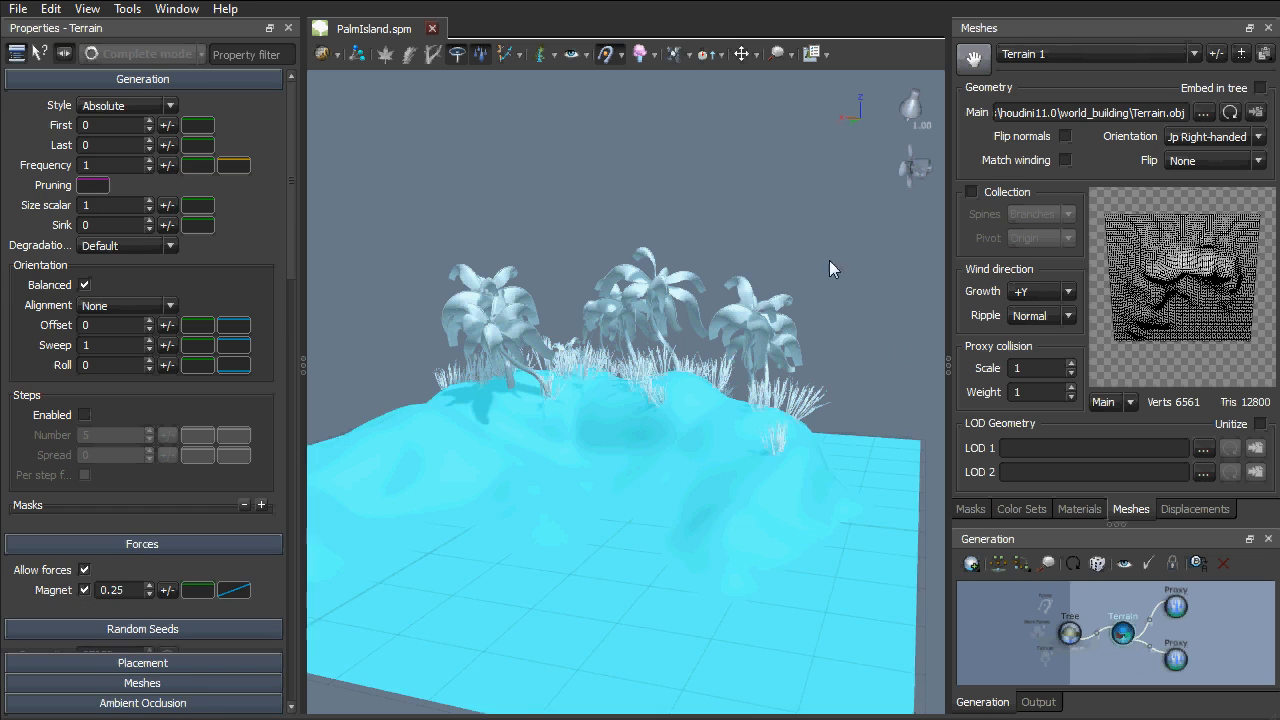
Step: Set up a world building data export of the palm island with Mesh asset name as the object name source
left_click(762, 187)
left_click(18, 8)
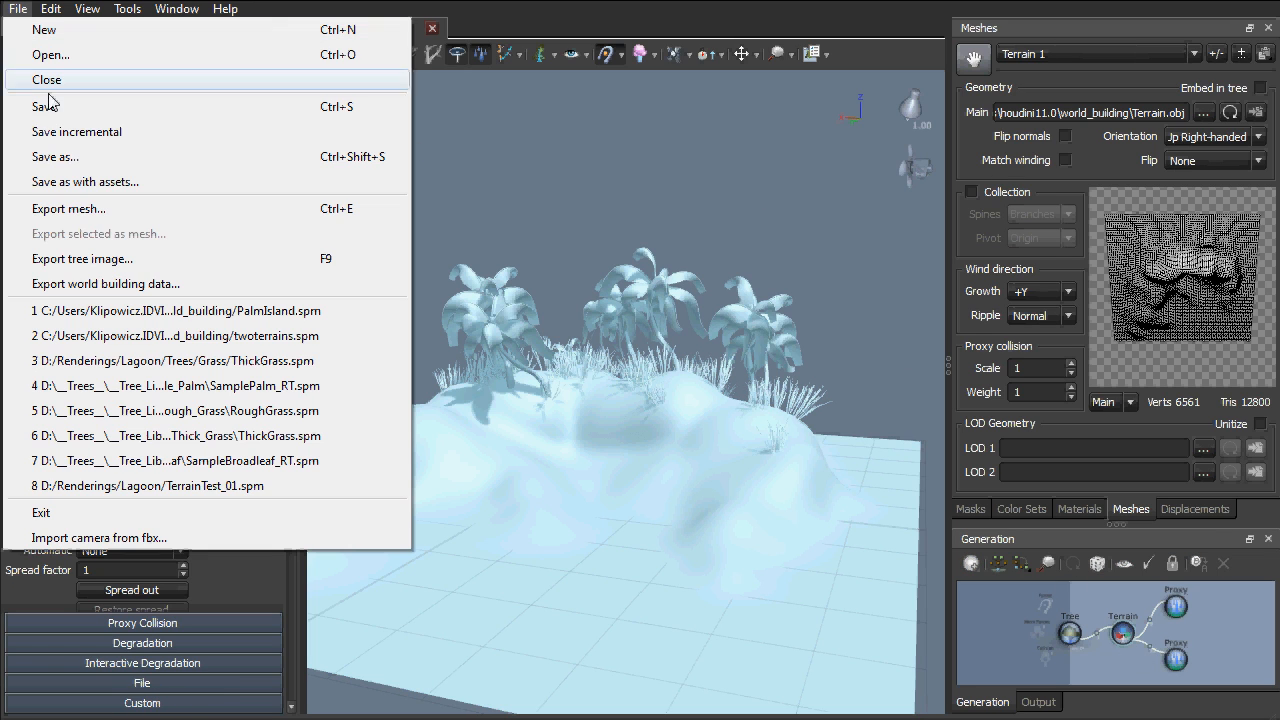
left_click(125, 283)
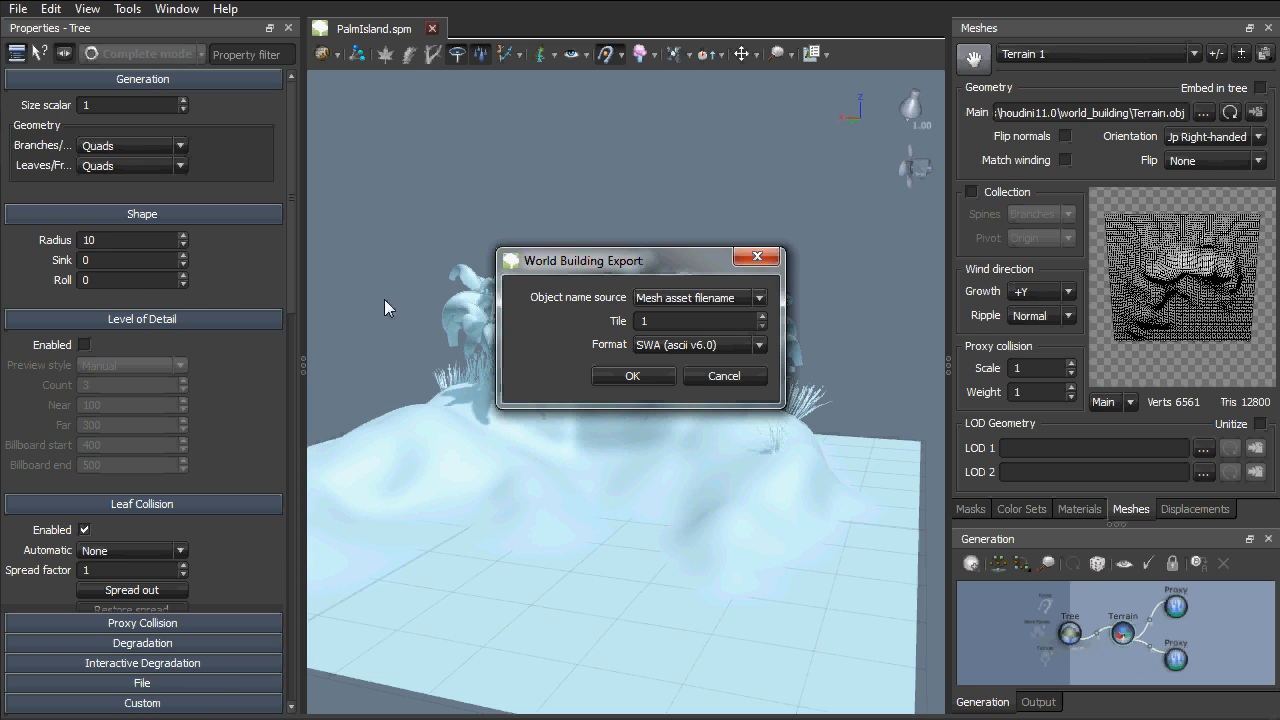
left_click(665, 298)
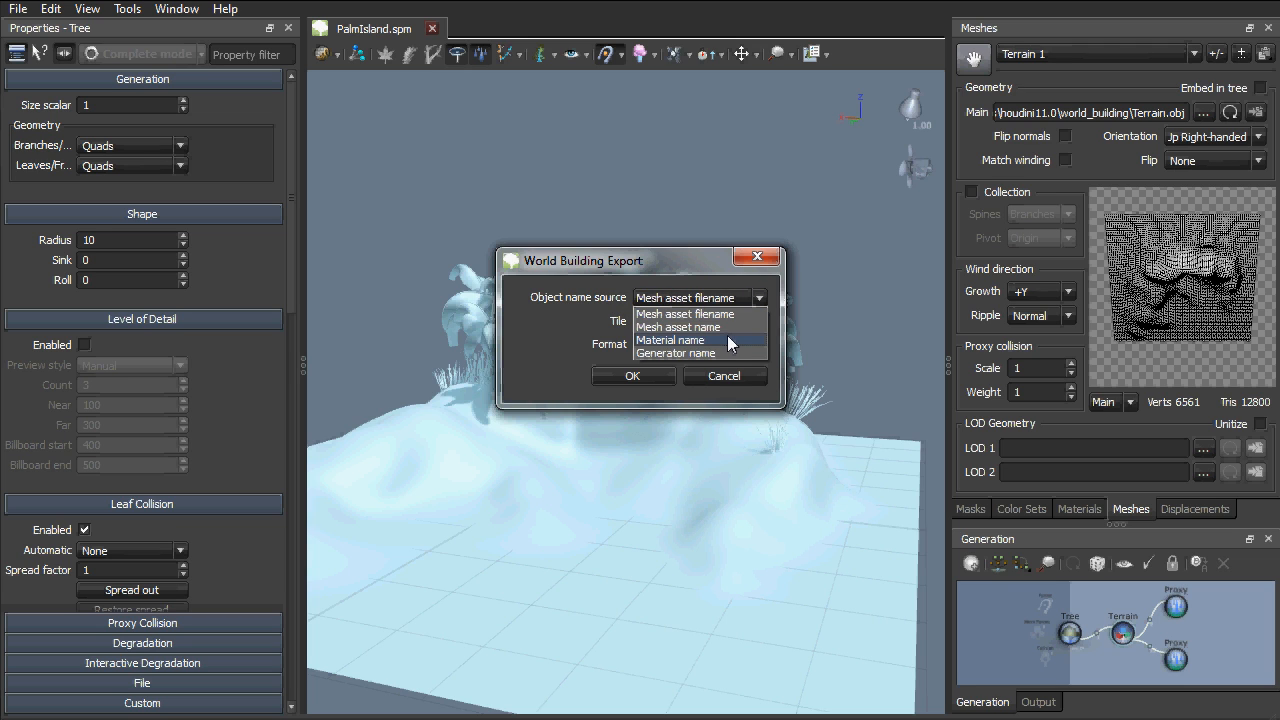
left_click(734, 328)
left_click(646, 375)
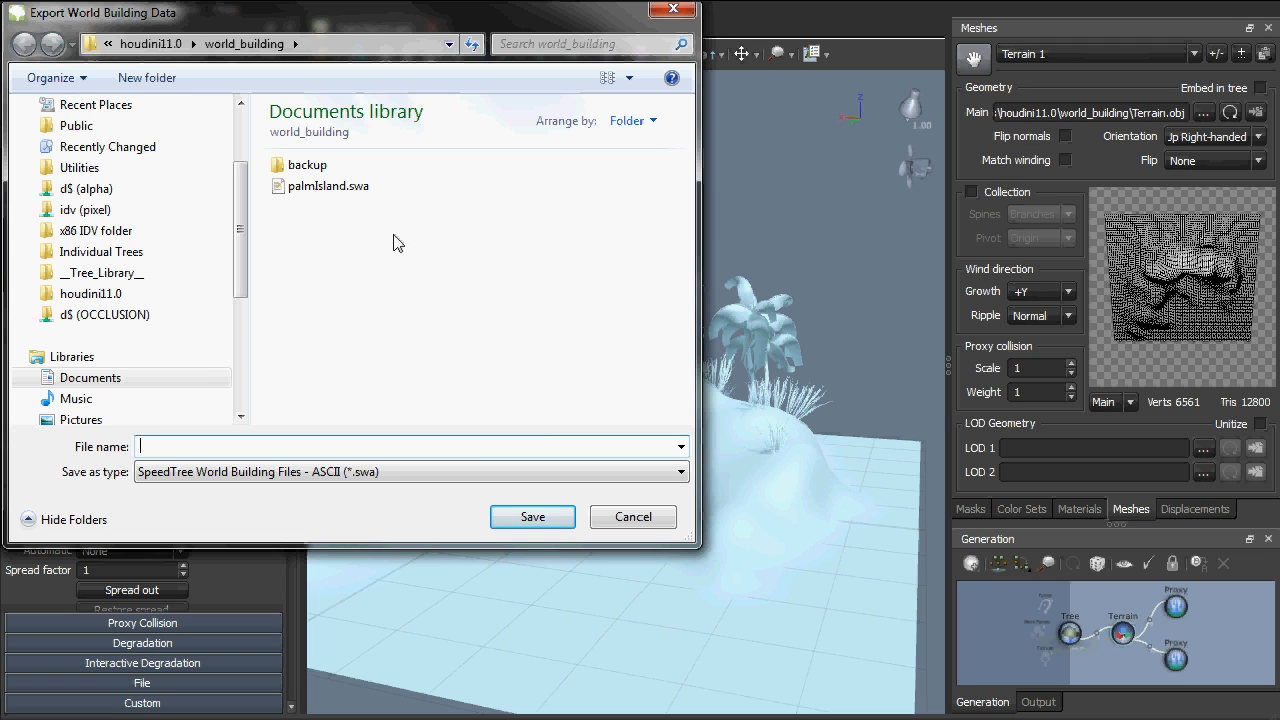
Step: Save the world building data as palmIsland.swa in the world_building folder, replacing the existing file
left_click(328, 186)
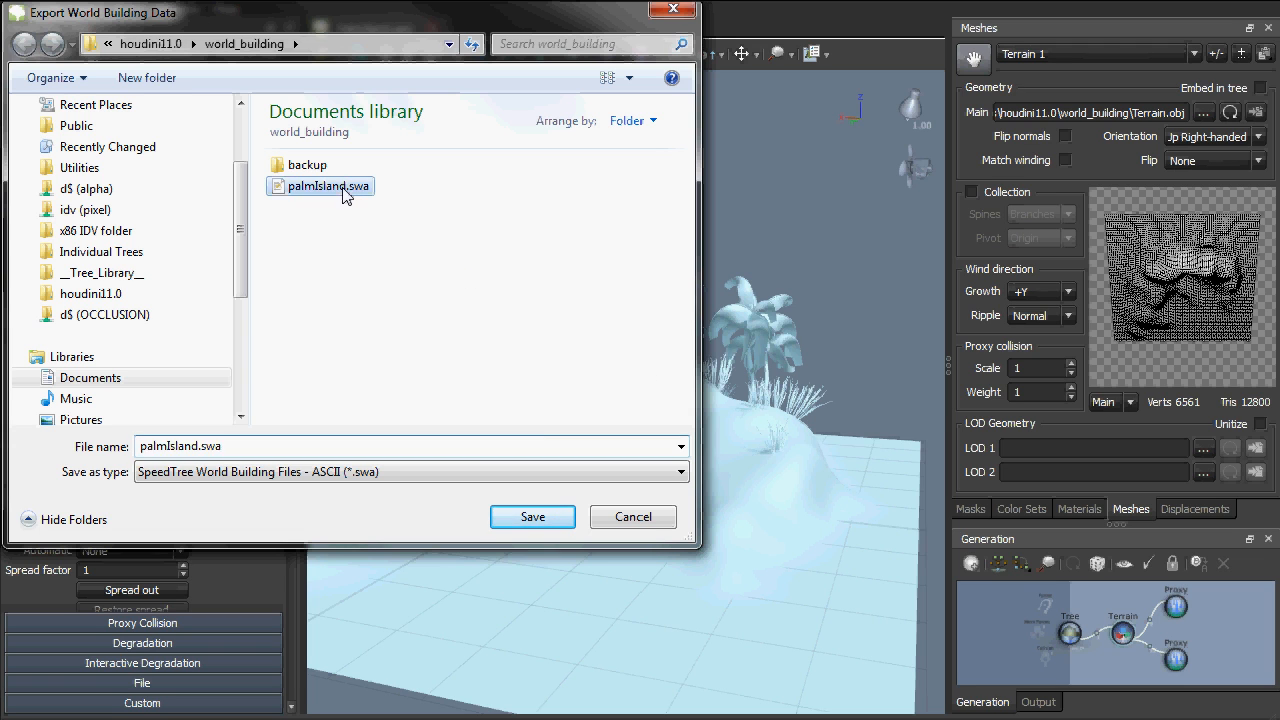
left_click(533, 517)
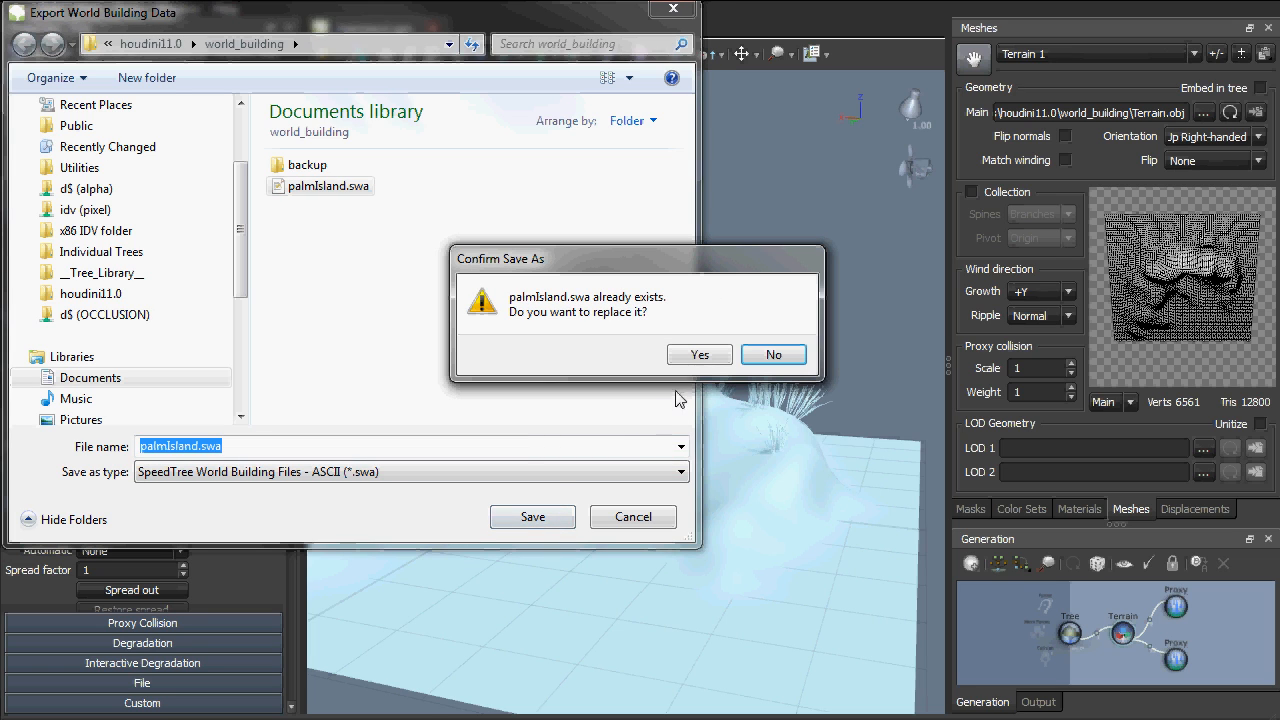
left_click(701, 355)
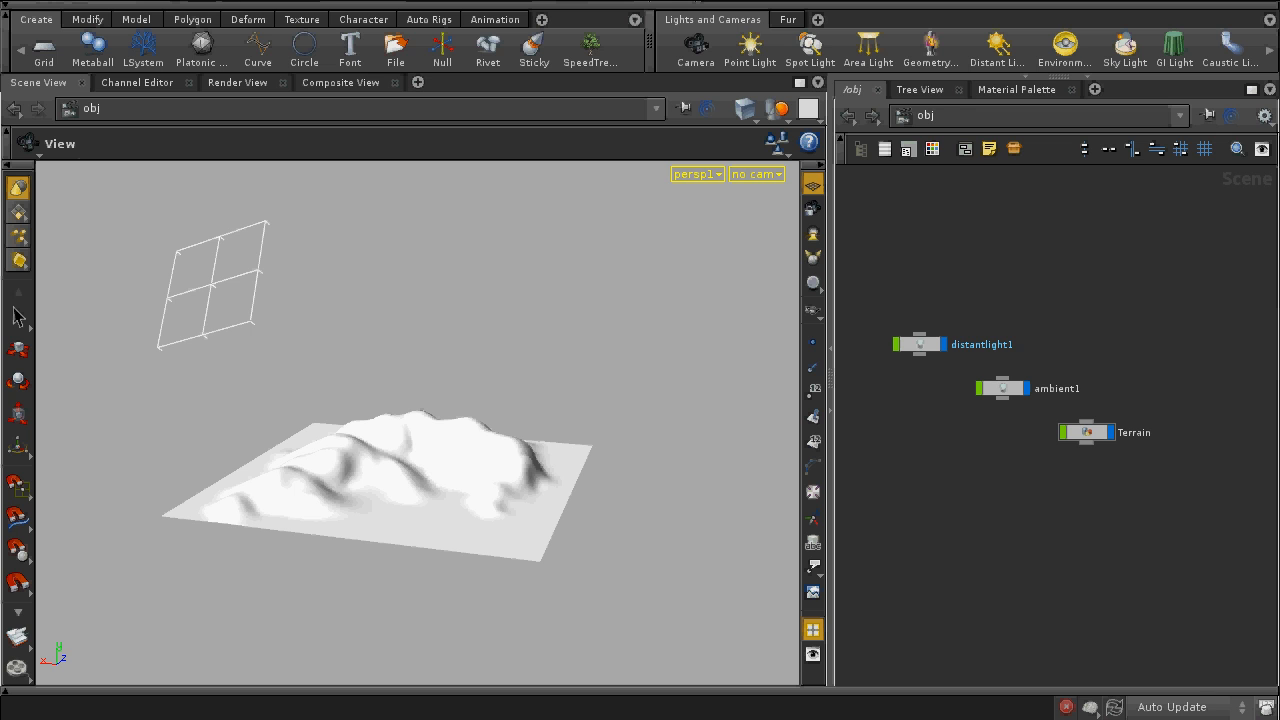
Step: Switch to Houdini and place a SpeedTree FBX object beside the terrain, loading SamplePalm_RT.fbx from the Sample_Palm folder
left_click(591, 48)
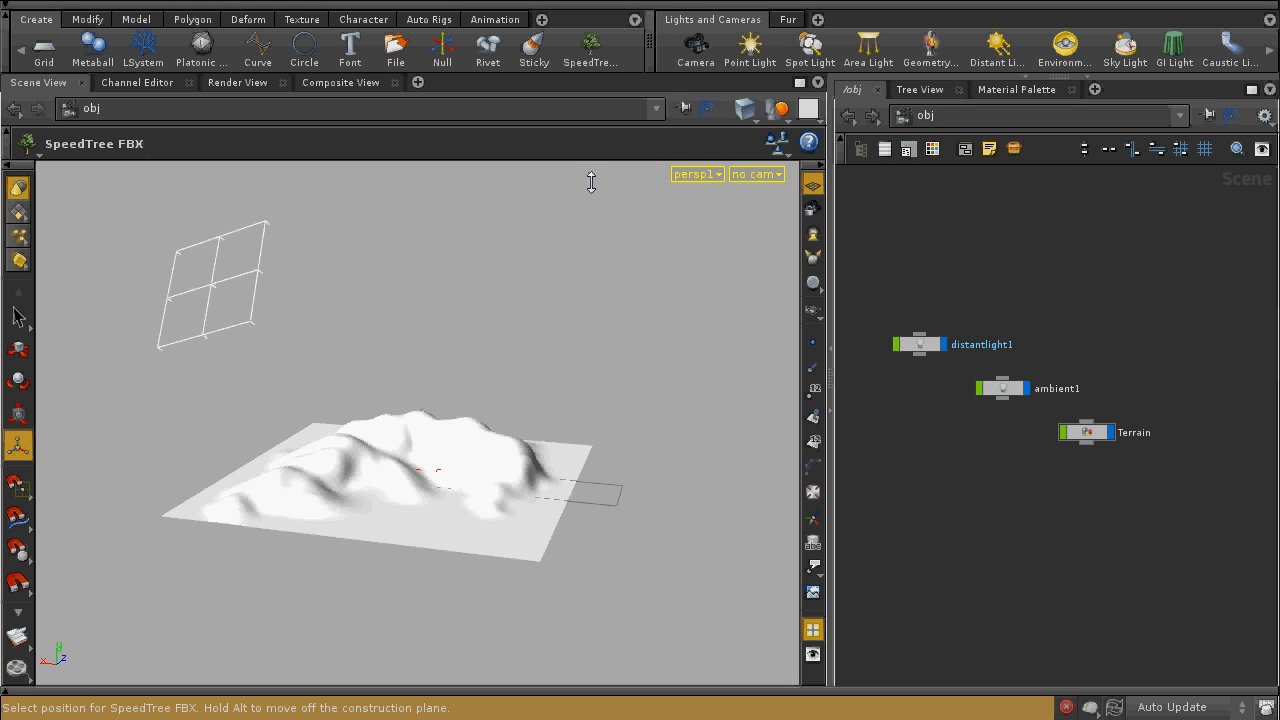
left_click(617, 449)
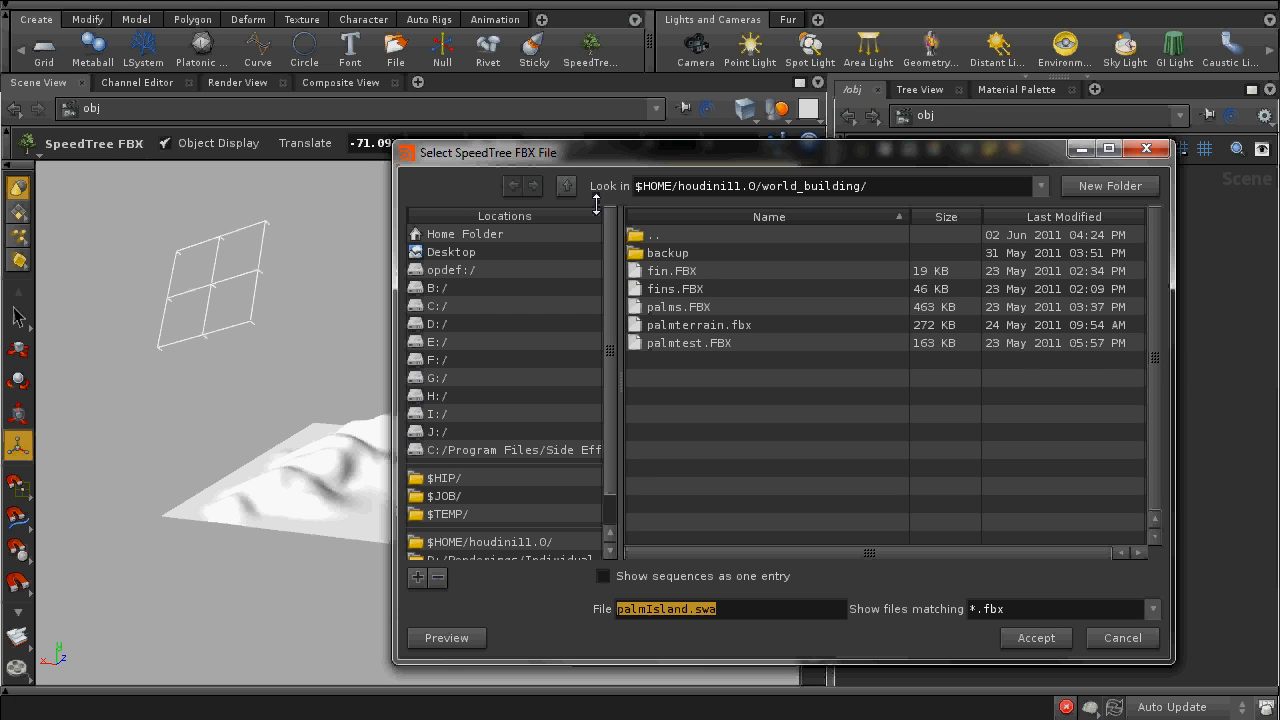
double_click(641, 236)
double_click(690, 325)
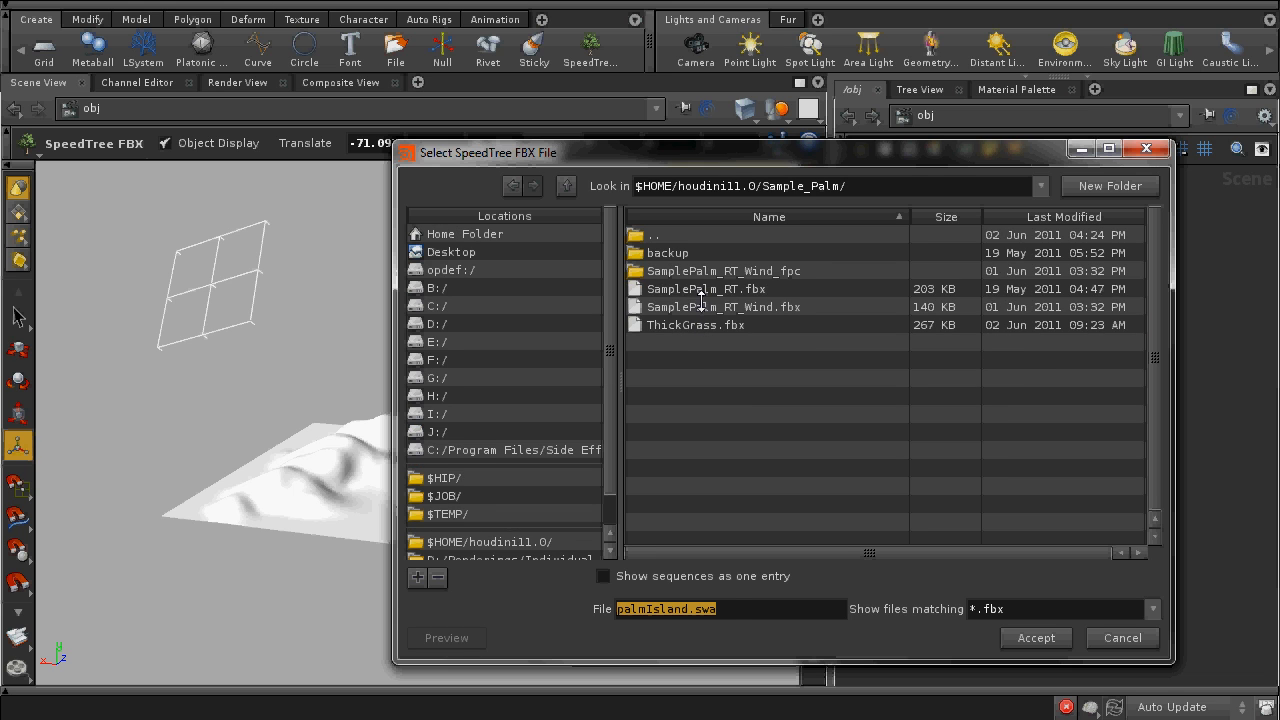
left_click(703, 289)
left_click(1030, 638)
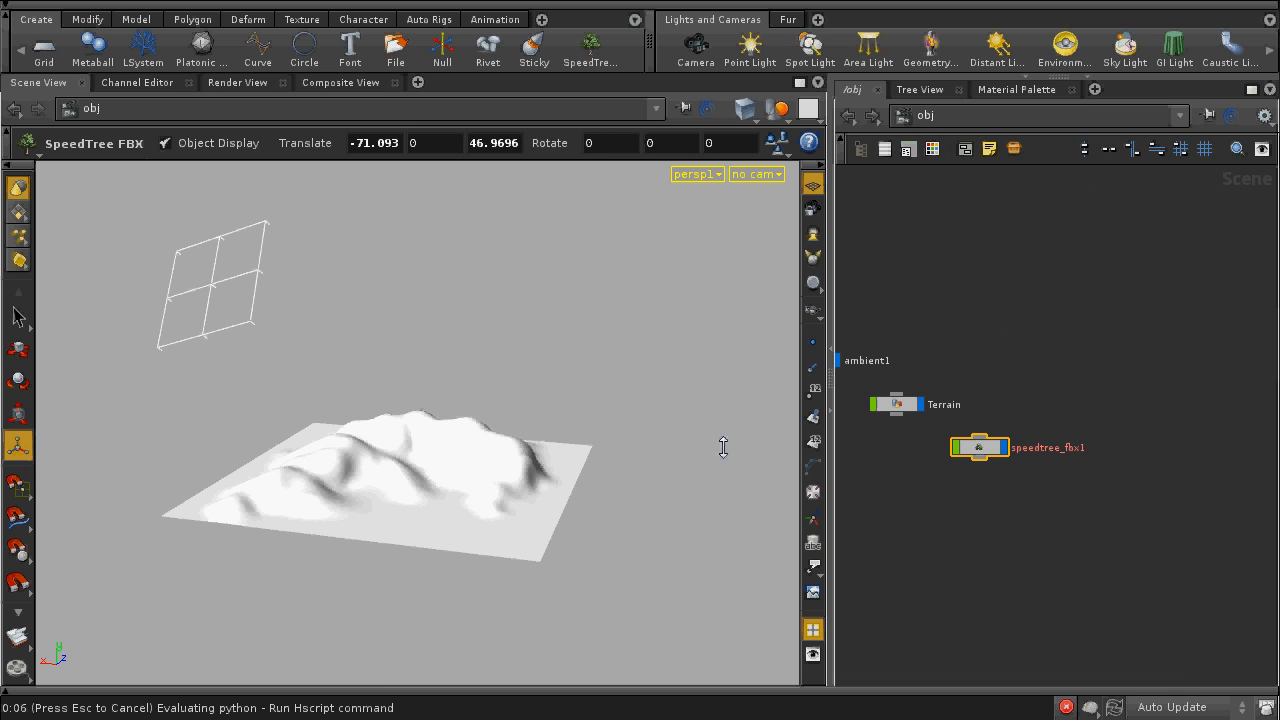
Step: Place a second SpeedTree FBX object near the palm, loading ThickGrass.fbx from the Sample_Palm folder
left_click(588, 48)
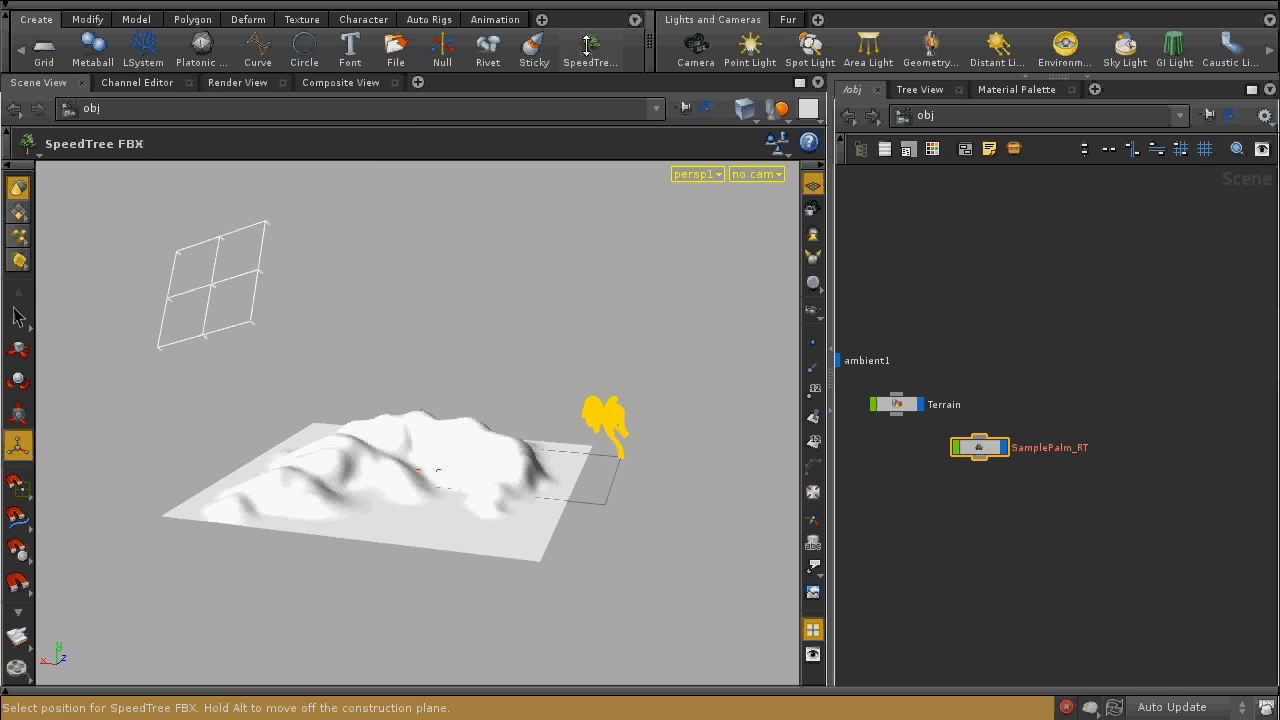
left_click(622, 478)
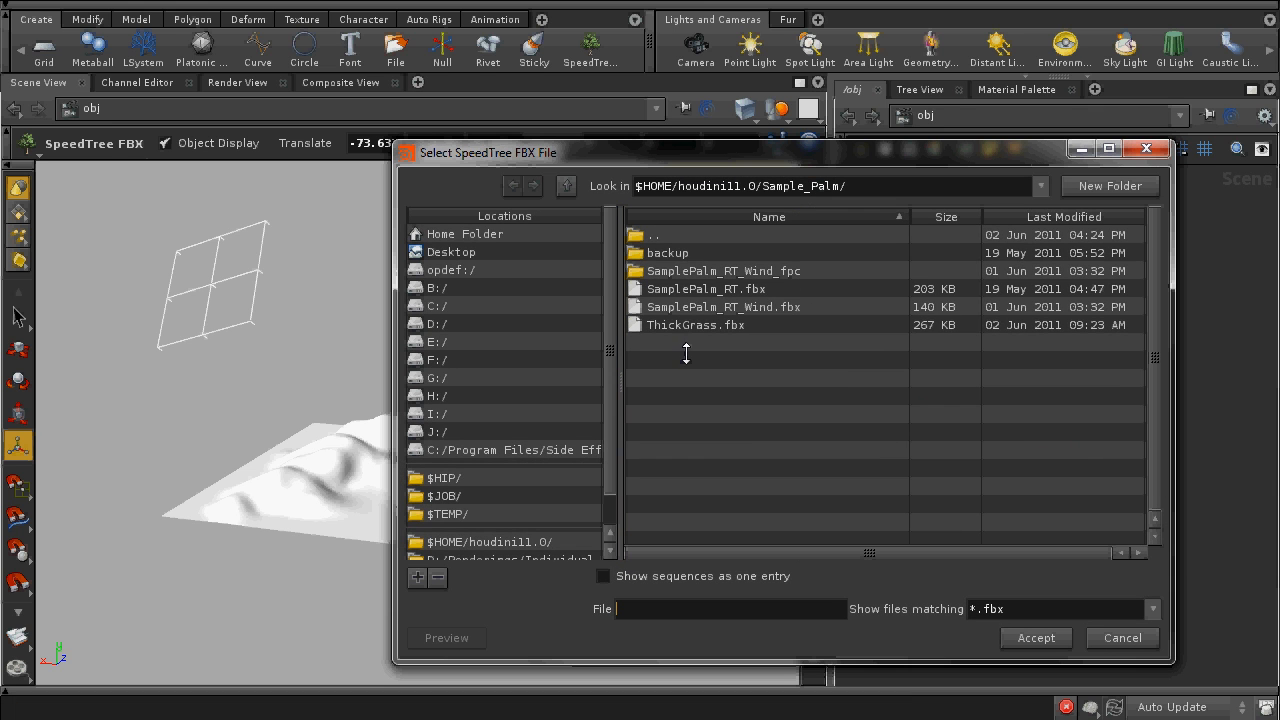
left_click(700, 325)
left_click(1043, 637)
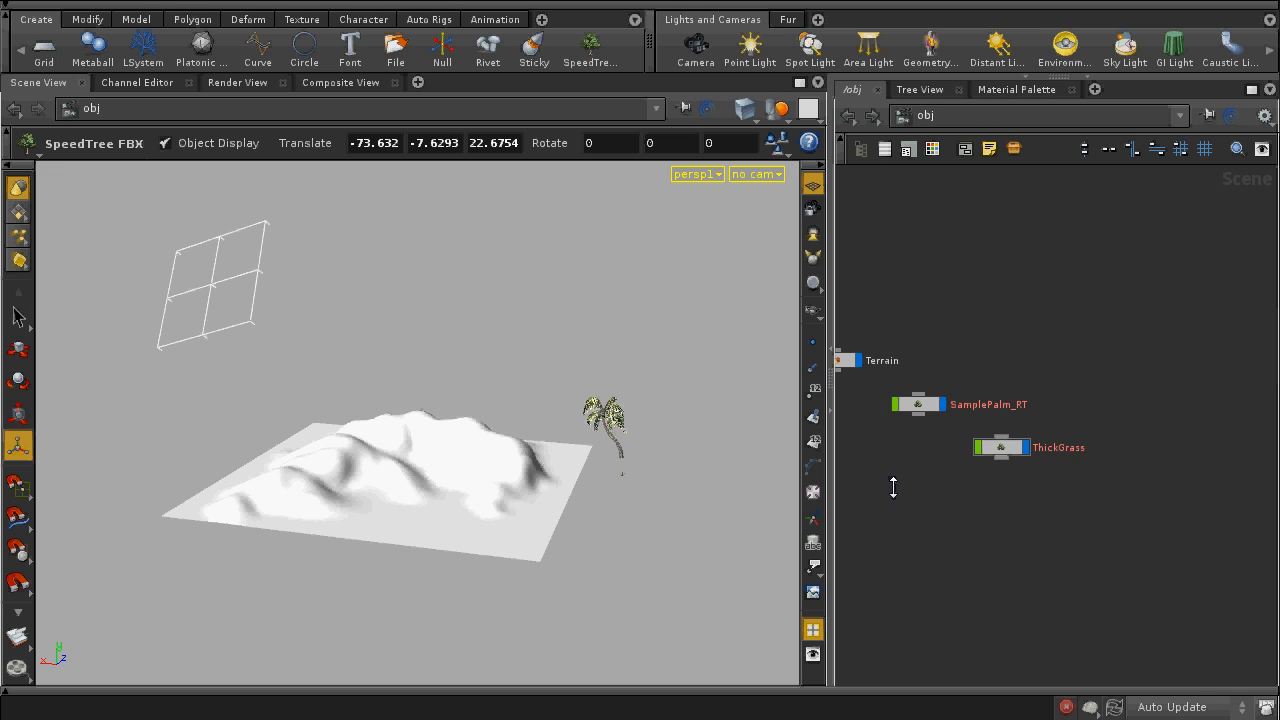
Step: Add a SpeedTree Forest object to the network and load palmIsland.swa from the world_building folder
middle_click_drag(894, 483, 991, 521)
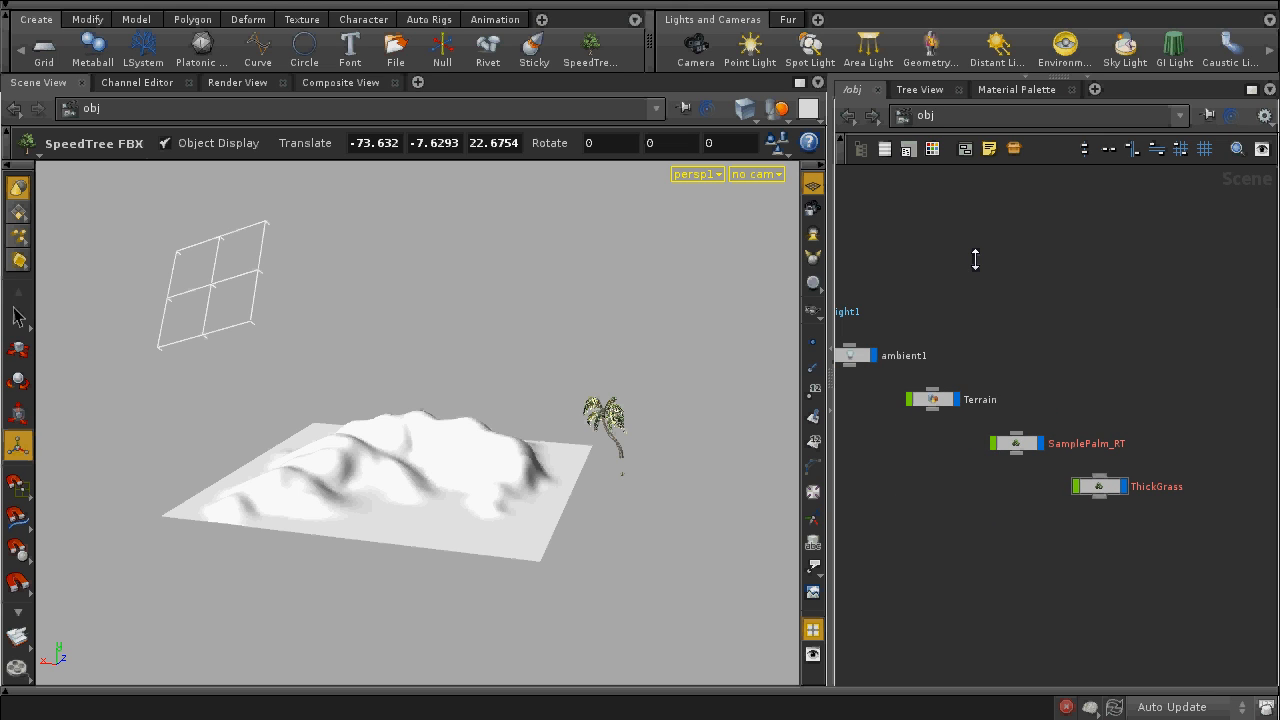
key("Tab")
mouse_move(1040, 494)
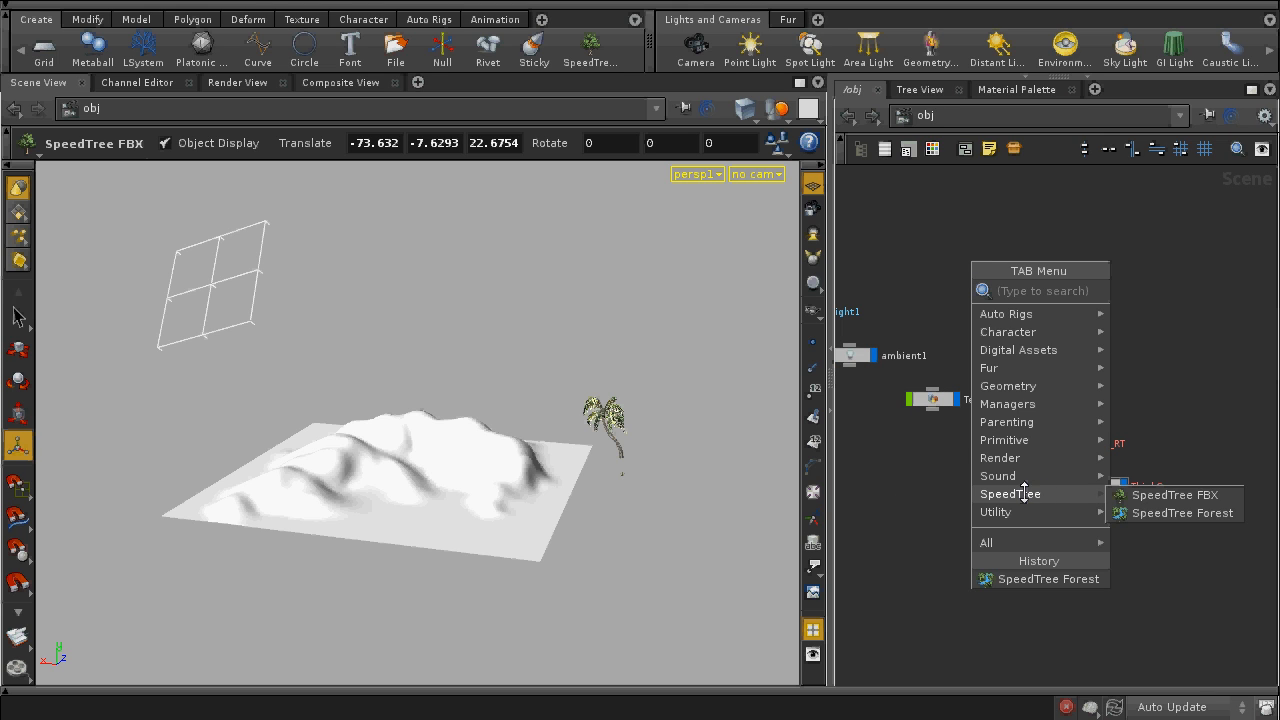
left_click(1159, 513)
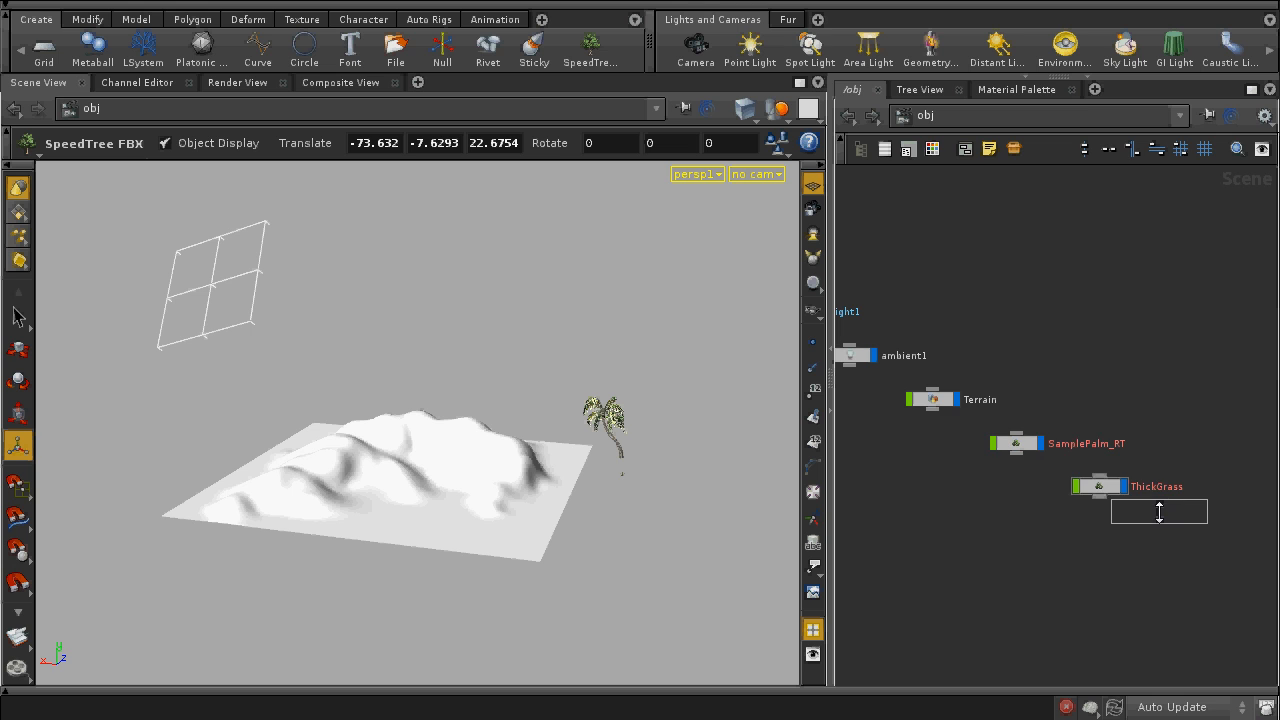
left_click(1093, 348)
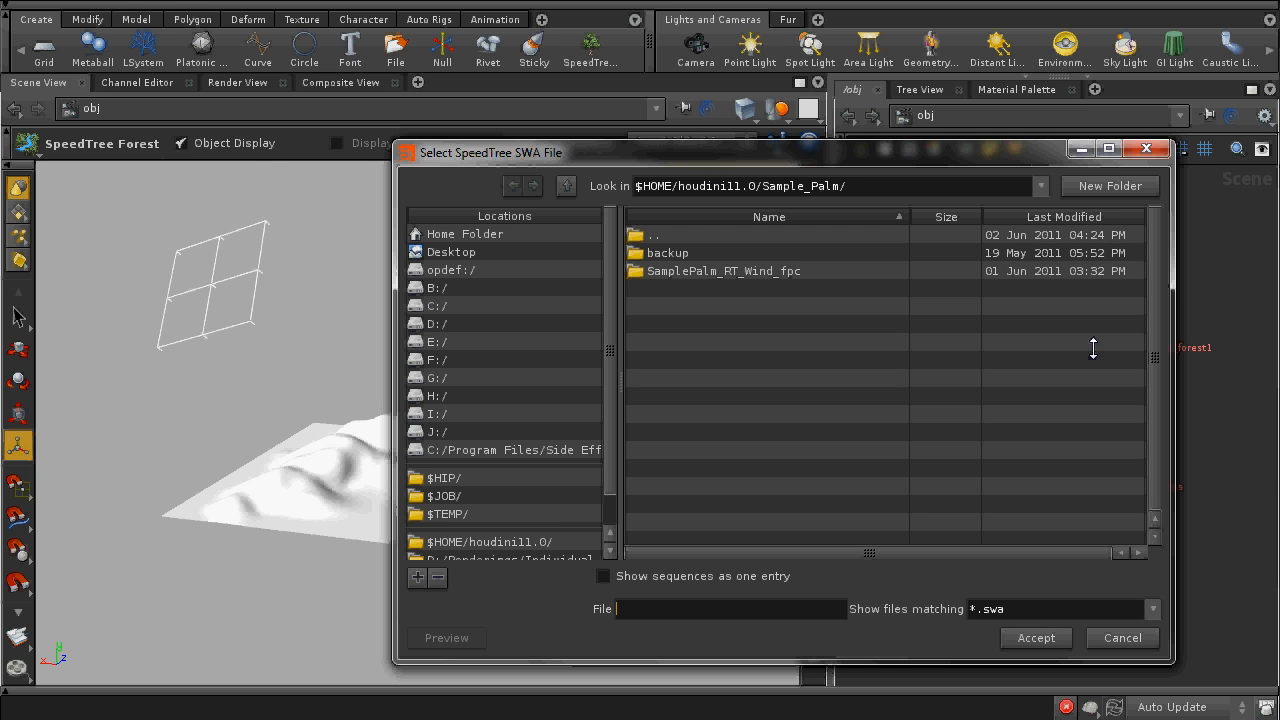
double_click(660, 238)
double_click(718, 380)
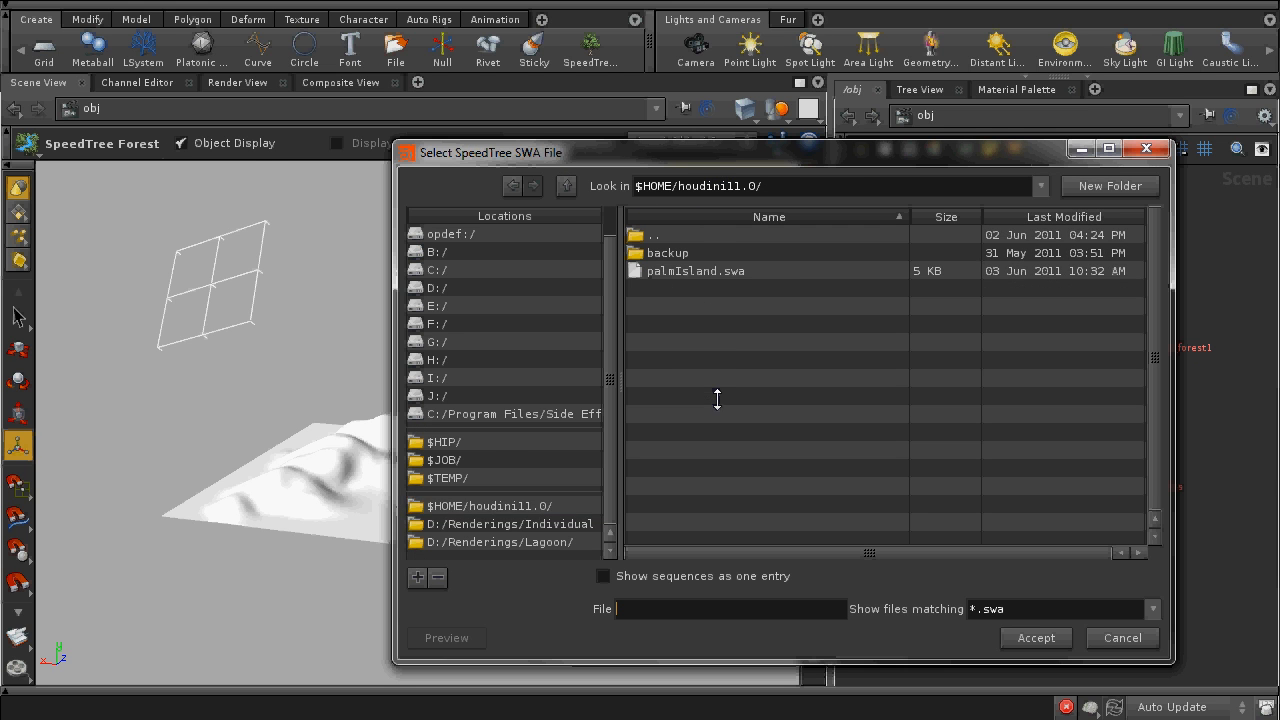
left_click(680, 271)
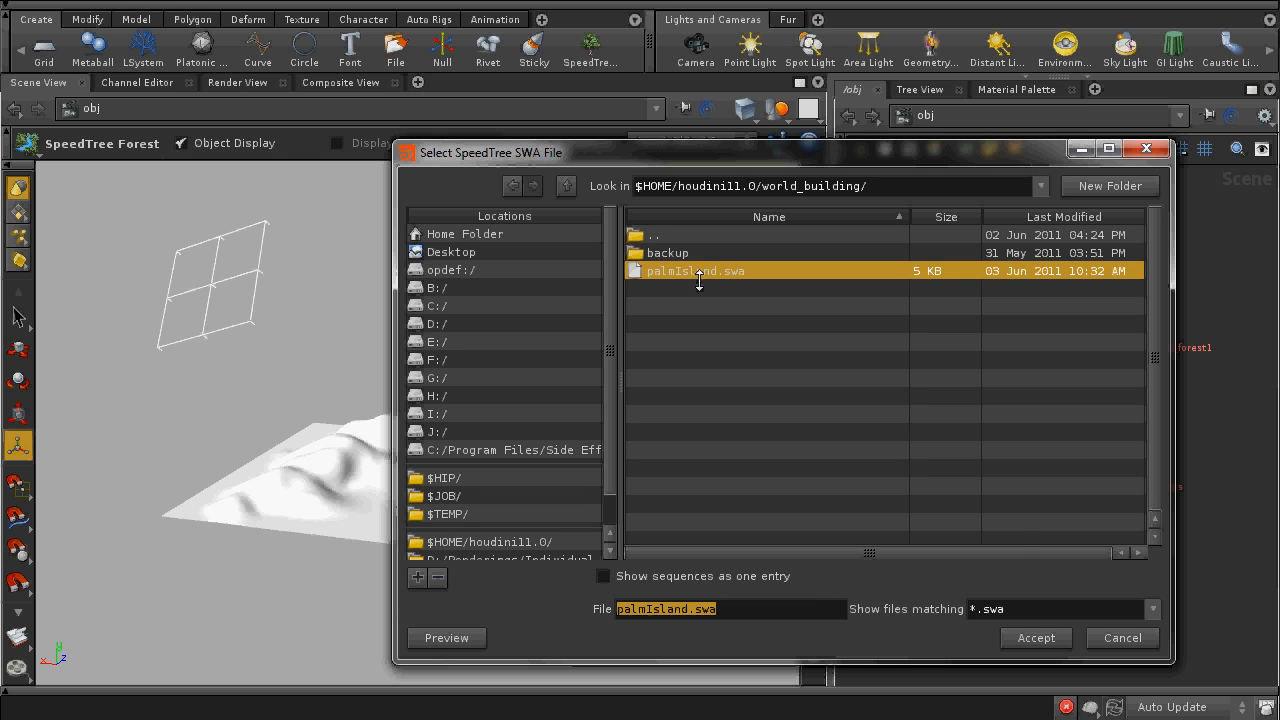
left_click(1036, 638)
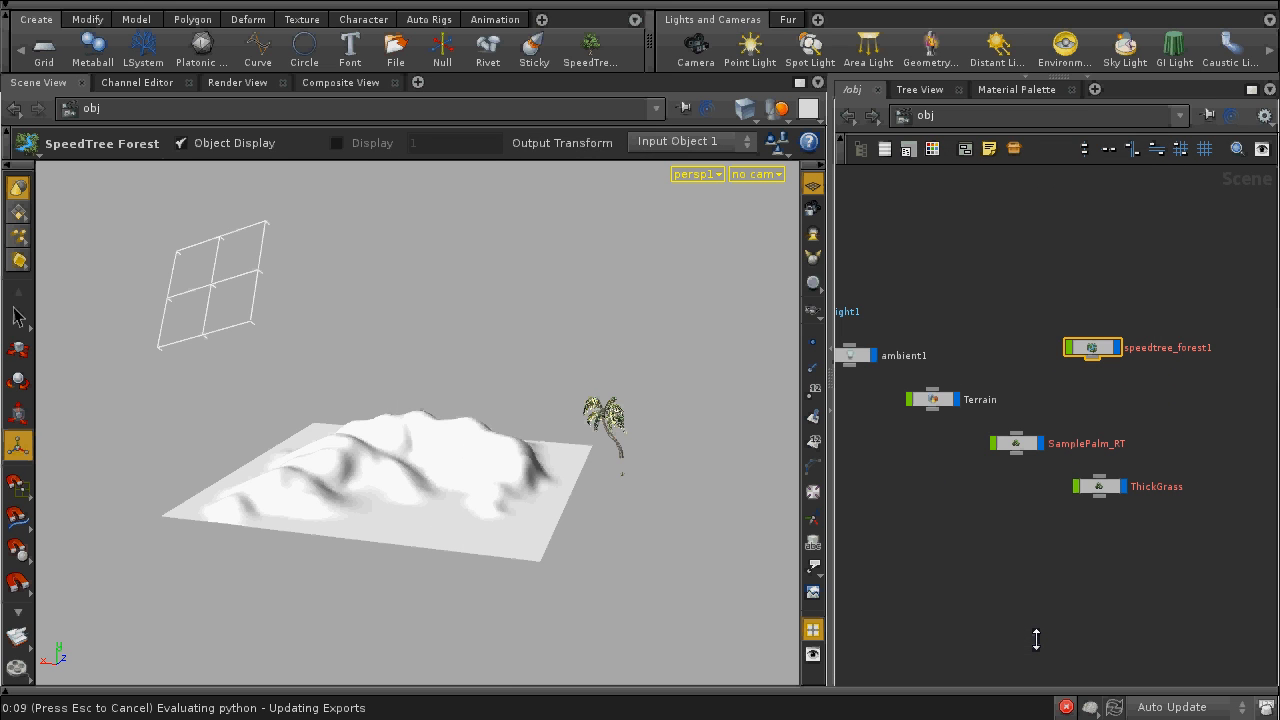
Step: Reposition the palmIsland_Forest node slightly in the network and show its parameters at full pane height
left_click(1024, 76)
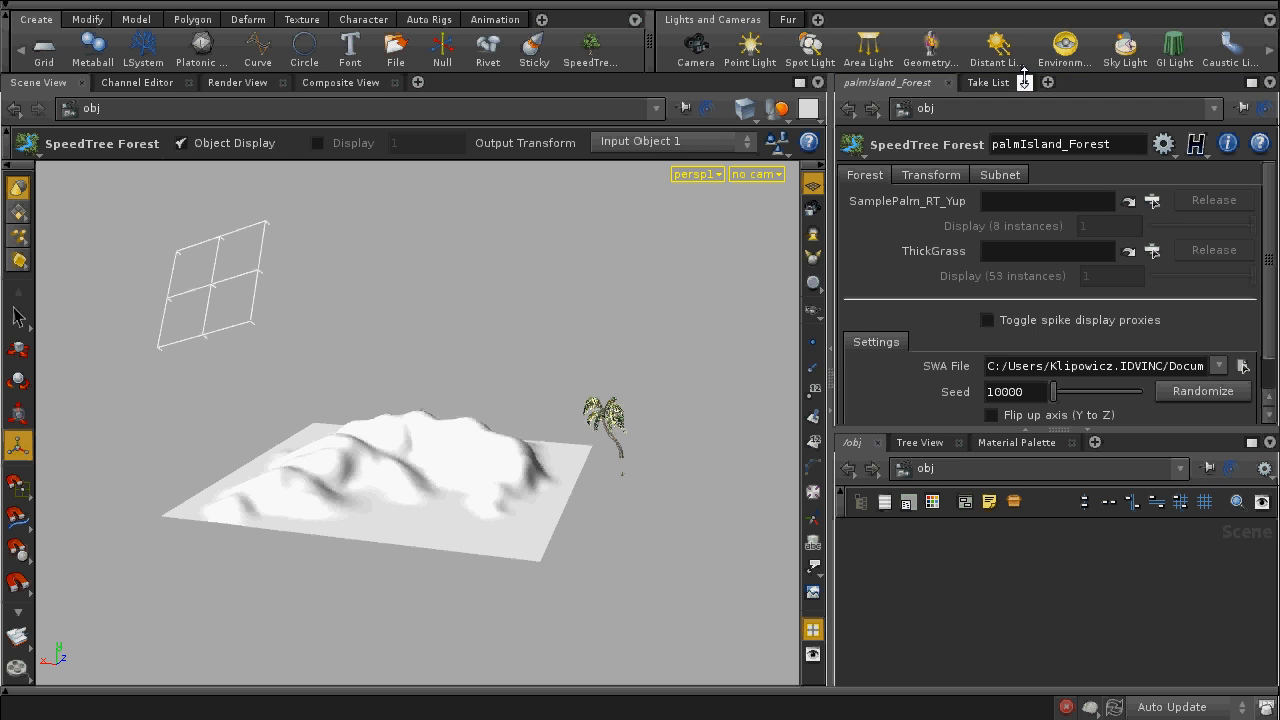
middle_click_drag(1074, 537, 1037, 666)
middle_click_drag(1180, 563, 1170, 667)
left_click(1045, 571)
left_click(1050, 568)
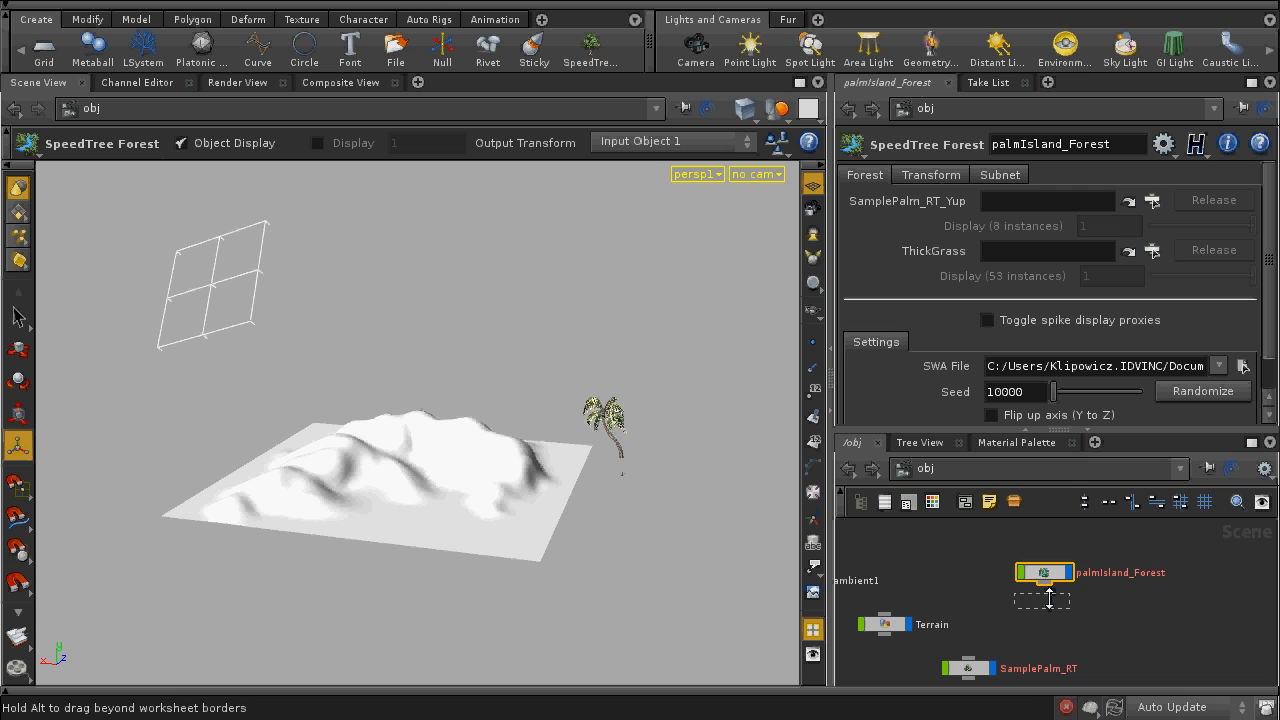
left_click_drag(1049, 597, 1049, 598)
left_click(1087, 428)
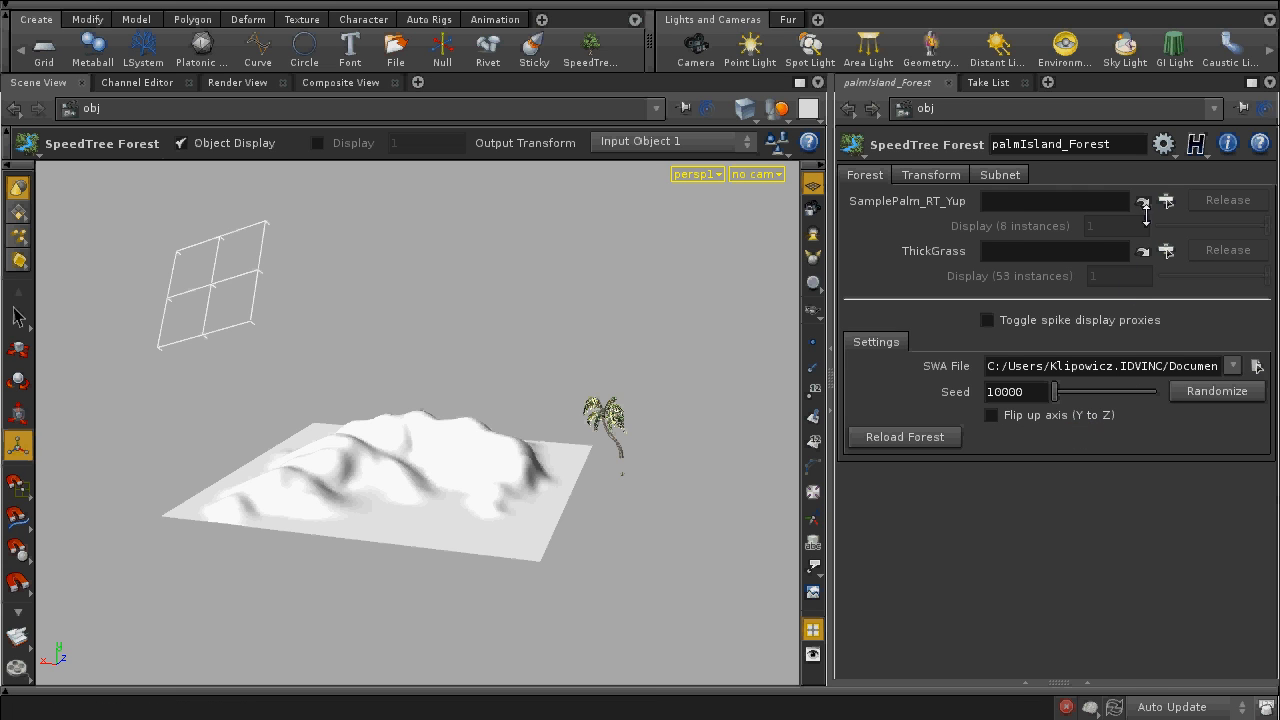
Step: Assign the SamplePalm_RT object as the forest's SamplePalm_RT_Yup source
left_click(1143, 202)
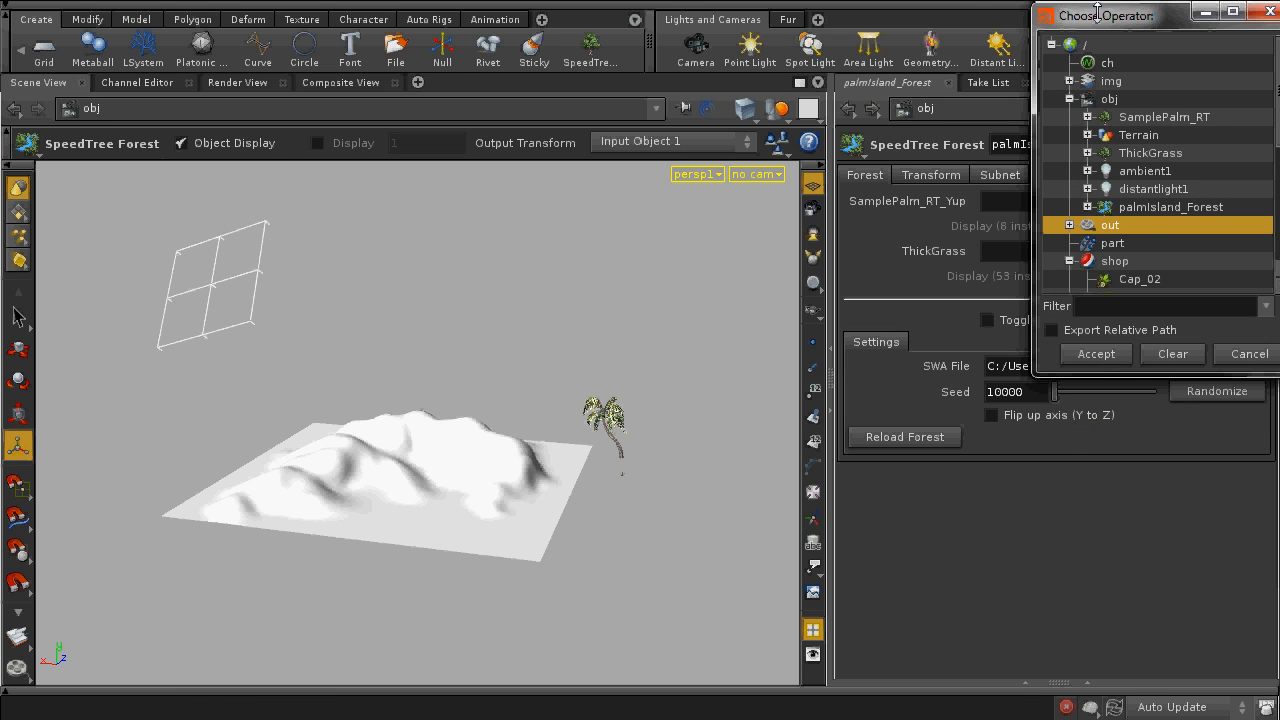
left_click_drag(1097, 10, 1051, 29)
left_click(1109, 136)
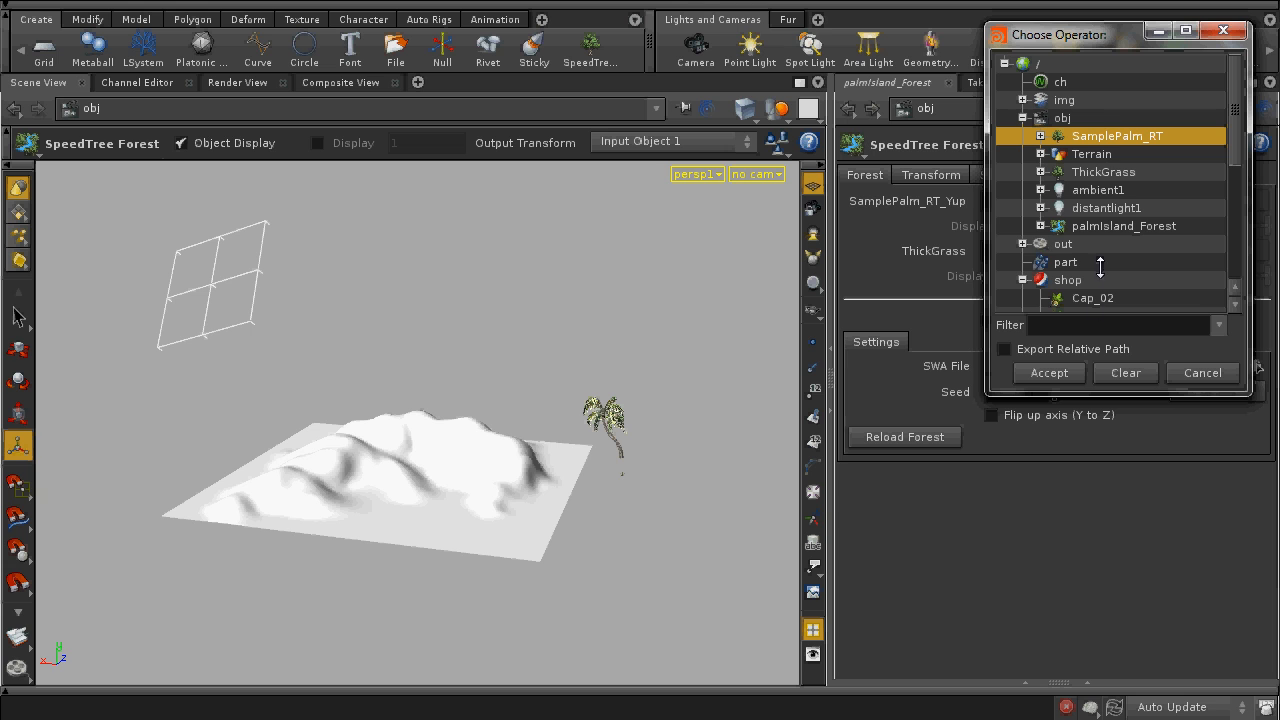
left_click(1049, 372)
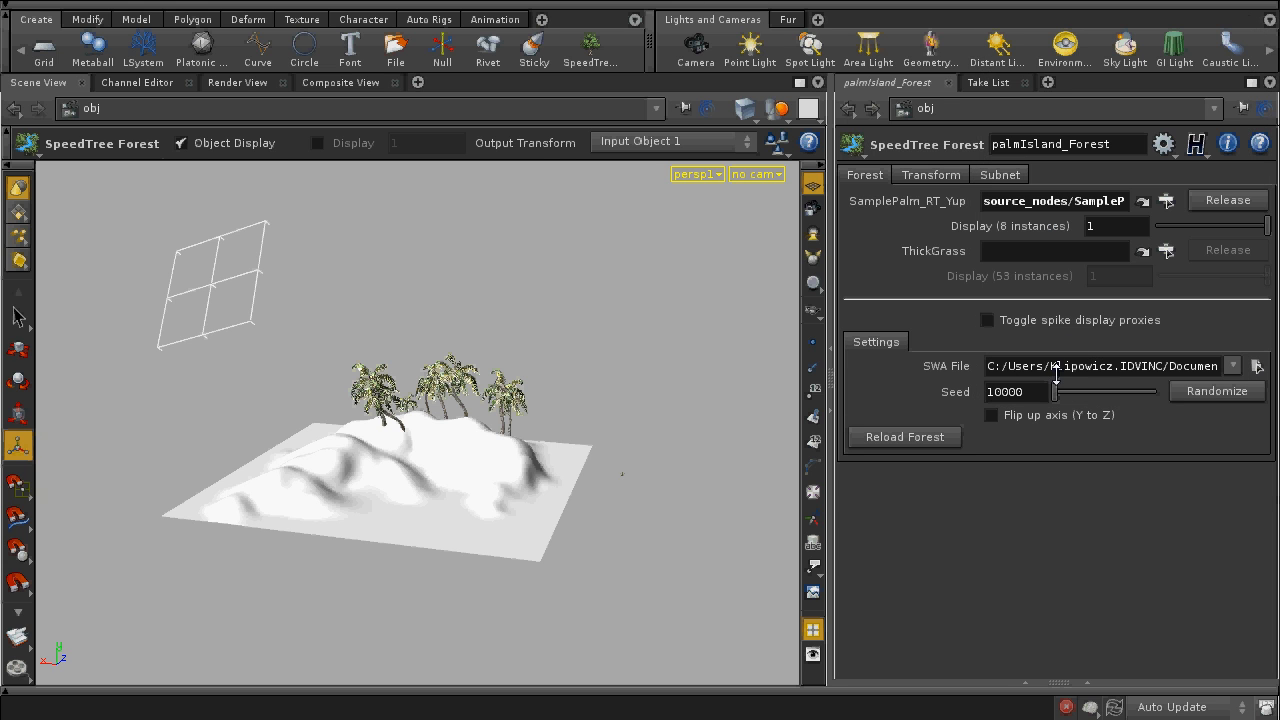
Step: Assign the ThickGrass object as the forest's ThickGrass source and look at the populated terrain up close
left_click(1166, 251)
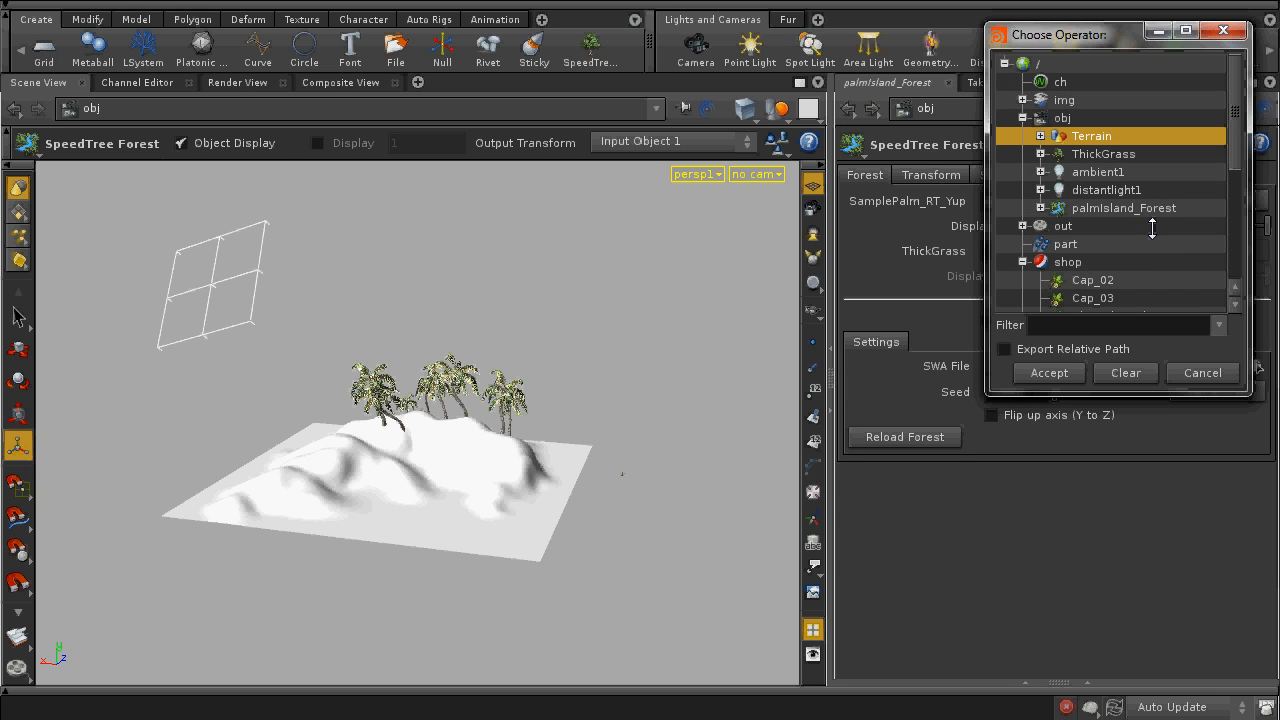
left_click(1090, 154)
left_click(1052, 370)
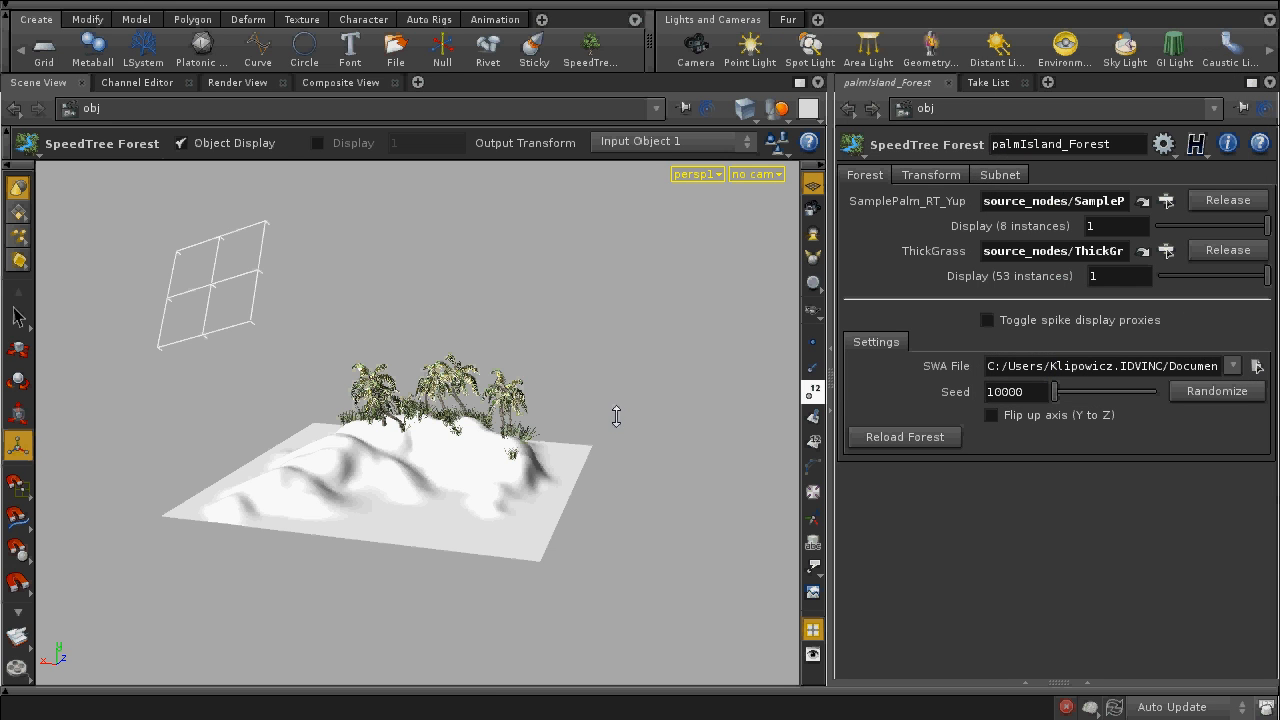
left_click_drag(623, 415, 631, 302, "alt")
scroll(610, 416, "up", 6, "alt")
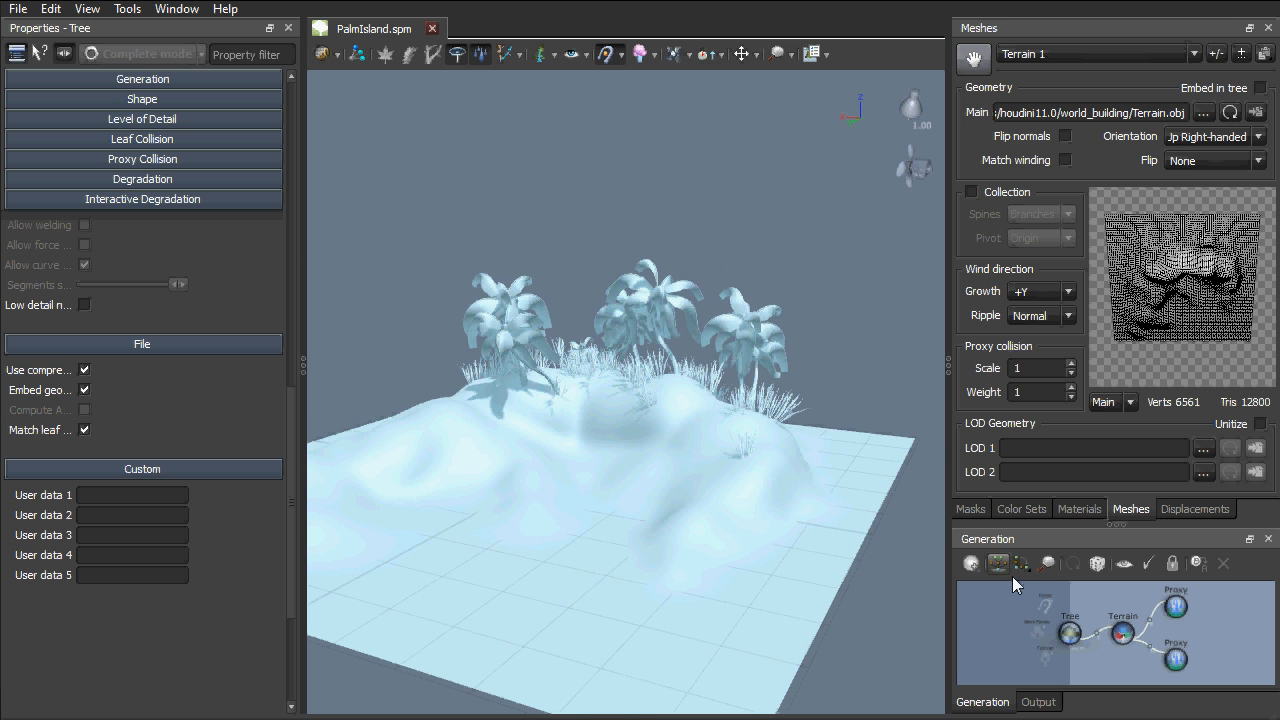
Step: Switch to SpeedTree and raise the Terrain generator's surface growth slider to about the middle of its range
left_click(1122, 633)
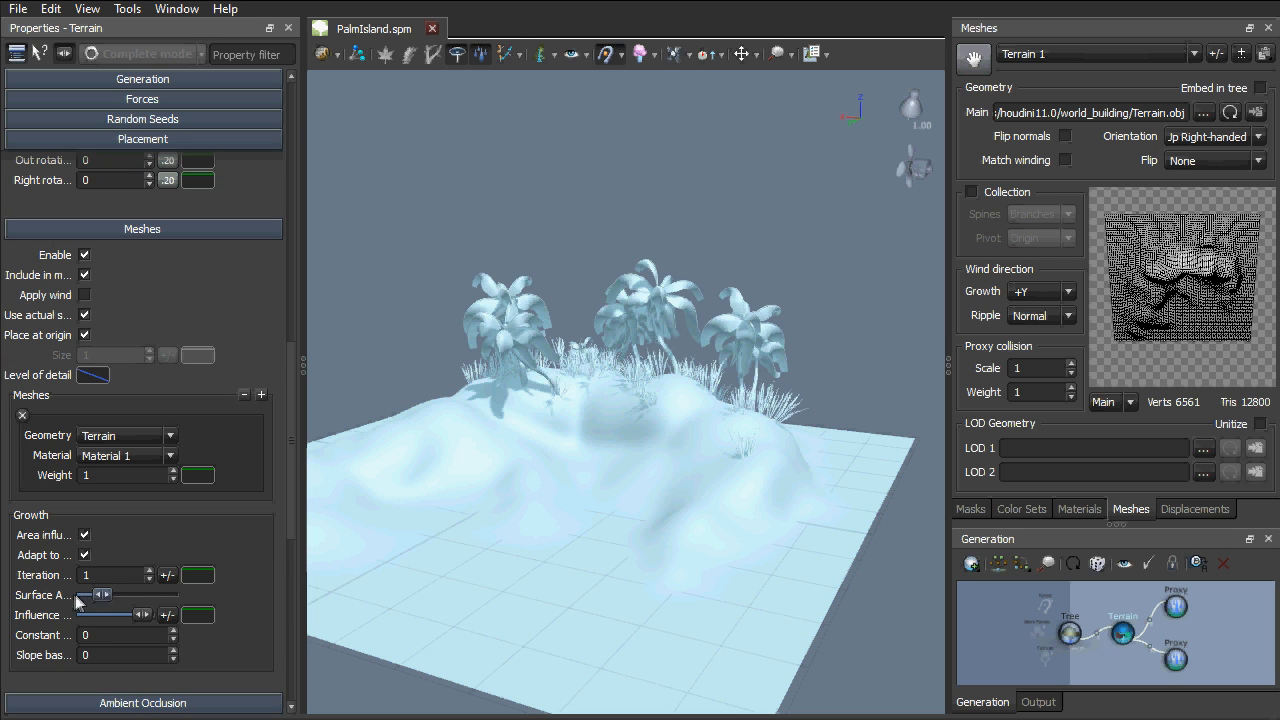
mouse_move(146, 596)
left_mouse_down()
mouse_move(180, 595)
mouse_move(78, 600)
mouse_move(127, 595)
left_mouse_up()
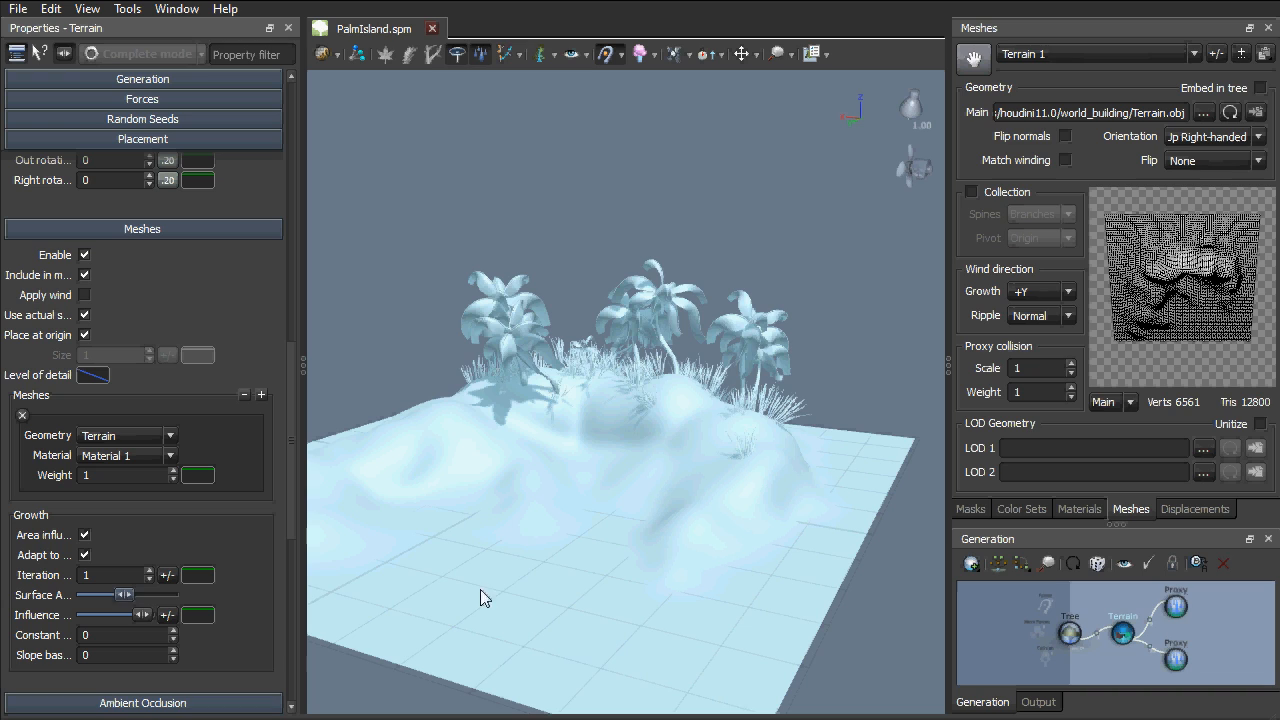
Step: Randomize the palm Proxy generator several times to vary where the palms grow on the terrain
left_click(1184, 612)
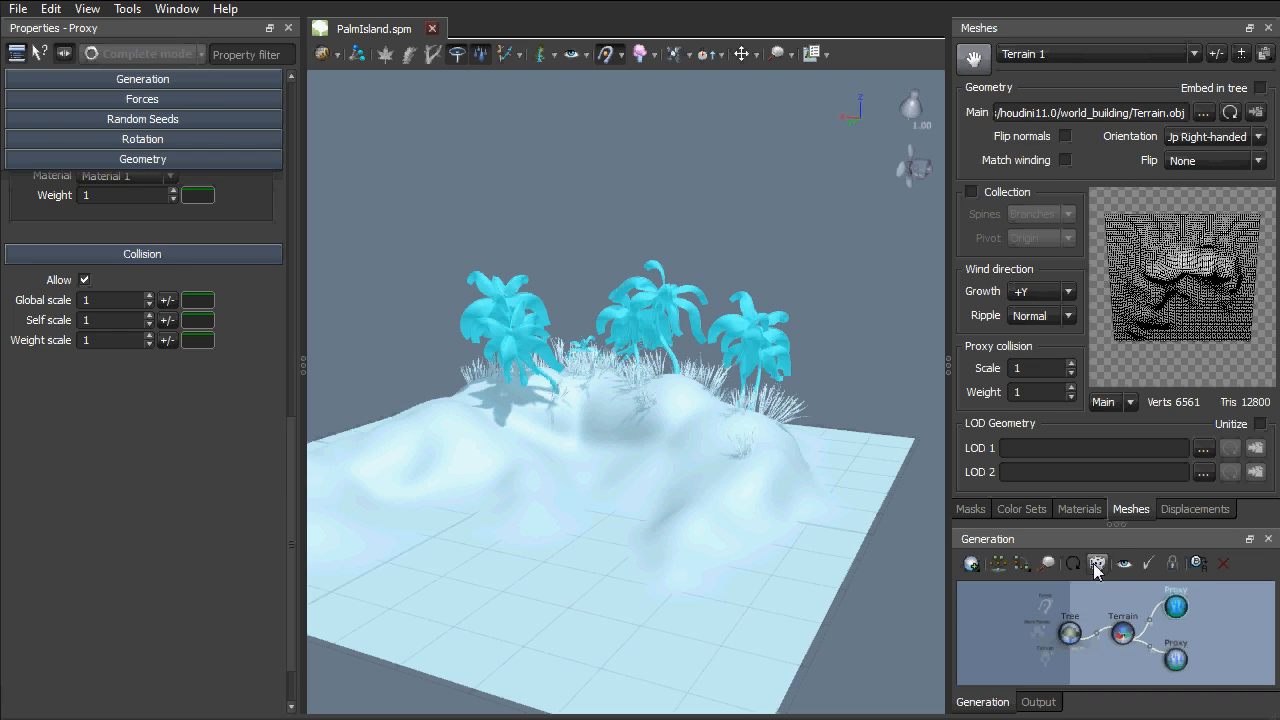
left_click(1096, 565)
left_click(1096, 565)
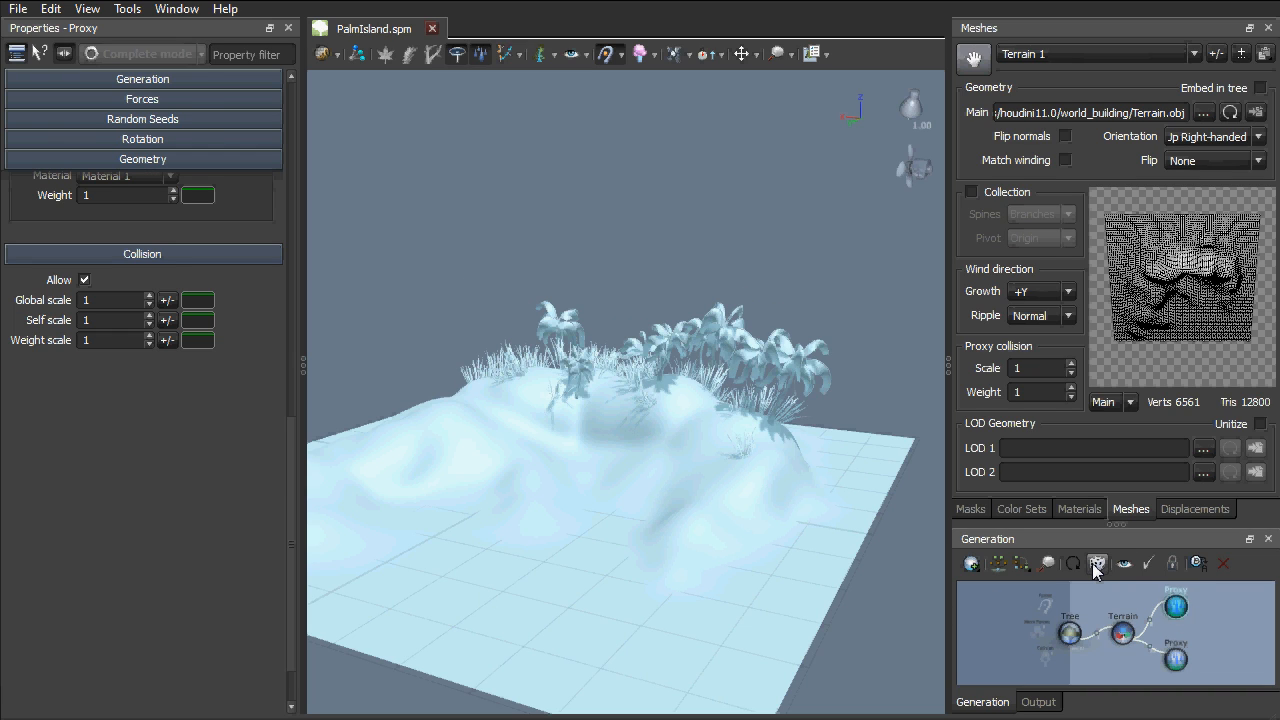
left_click(1096, 565)
left_click(1096, 565)
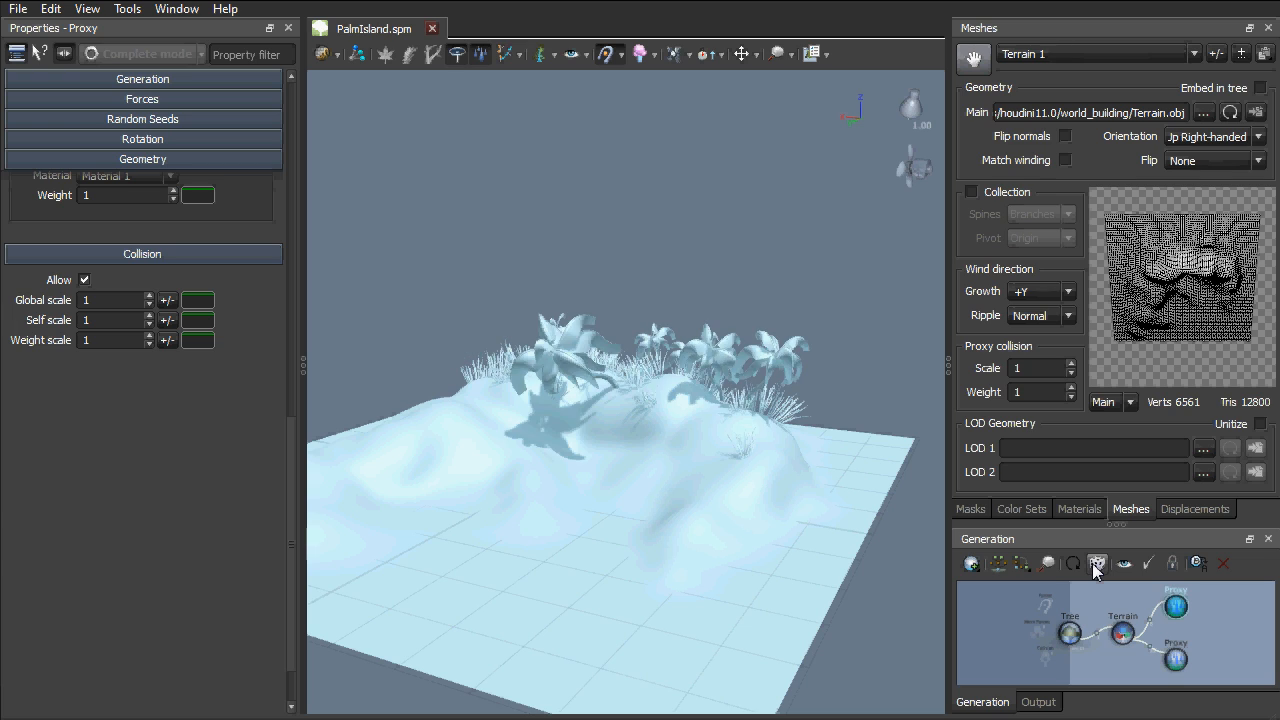
Step: Randomize the palm Proxy generator a few more times and the grass Proxy generator twice to vary both layouts
left_click(1096, 565)
left_click(1096, 565)
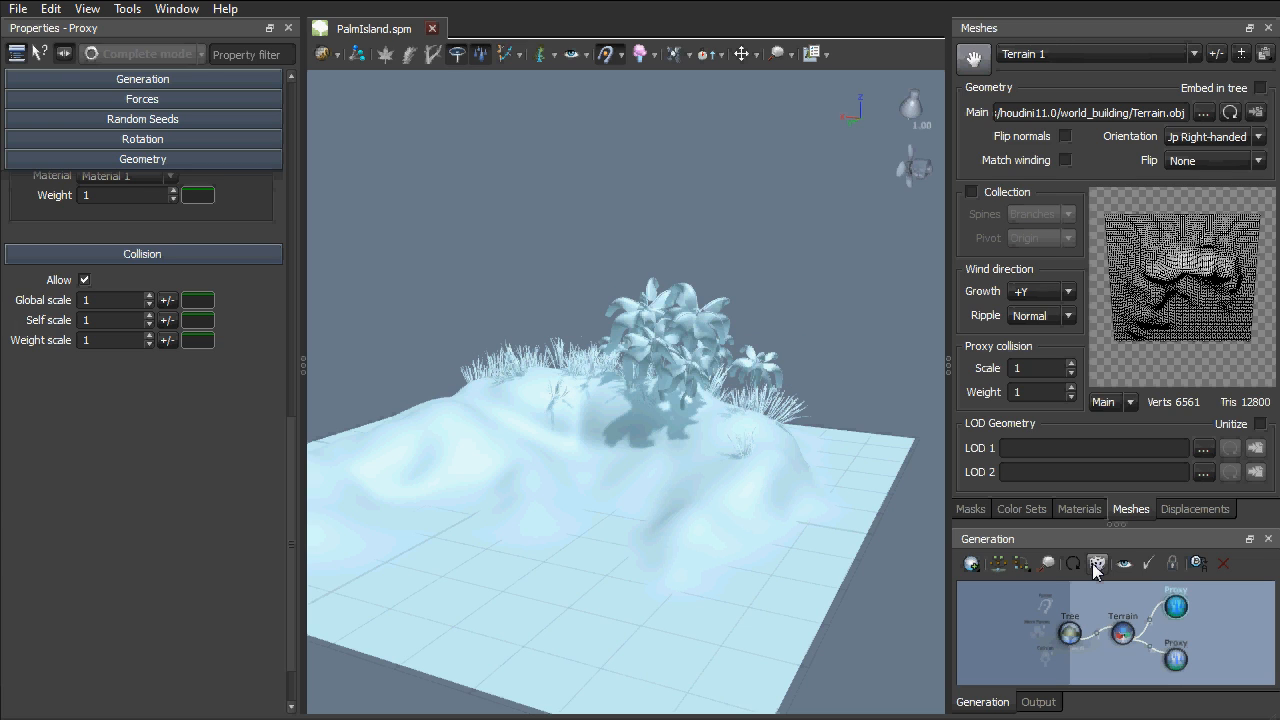
left_click(1096, 565)
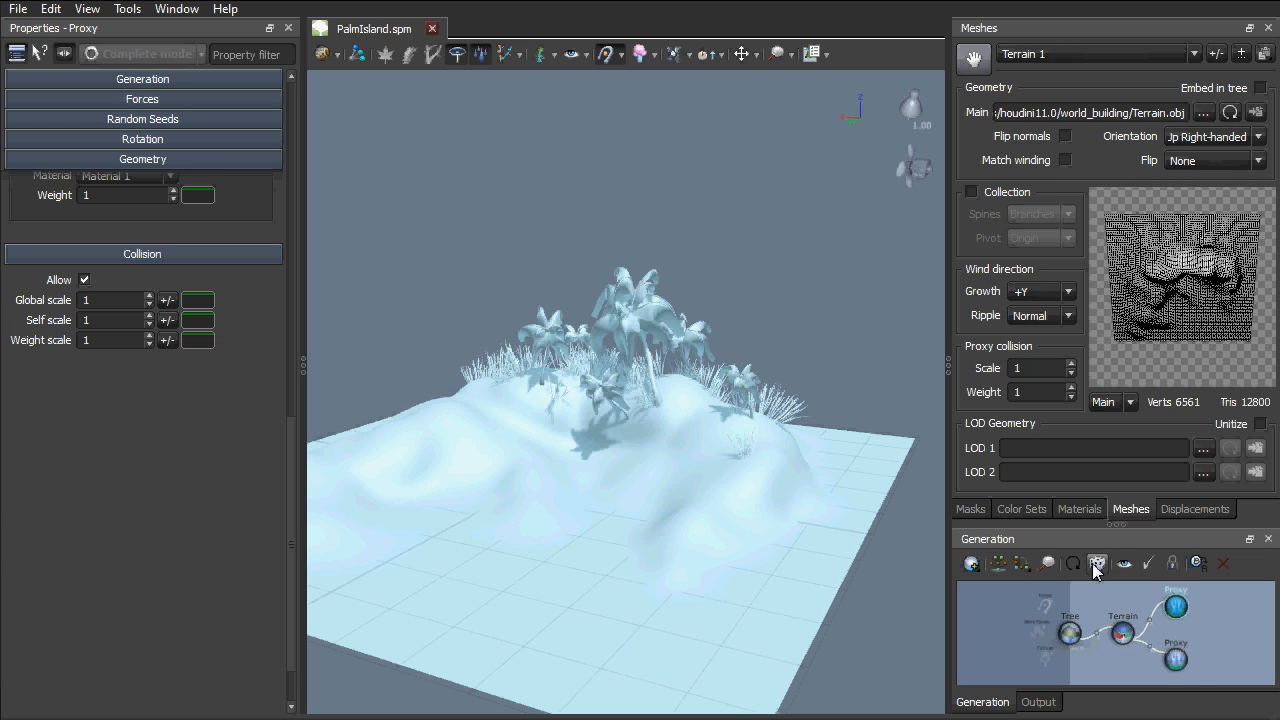
left_click(1178, 660)
left_click(1097, 565)
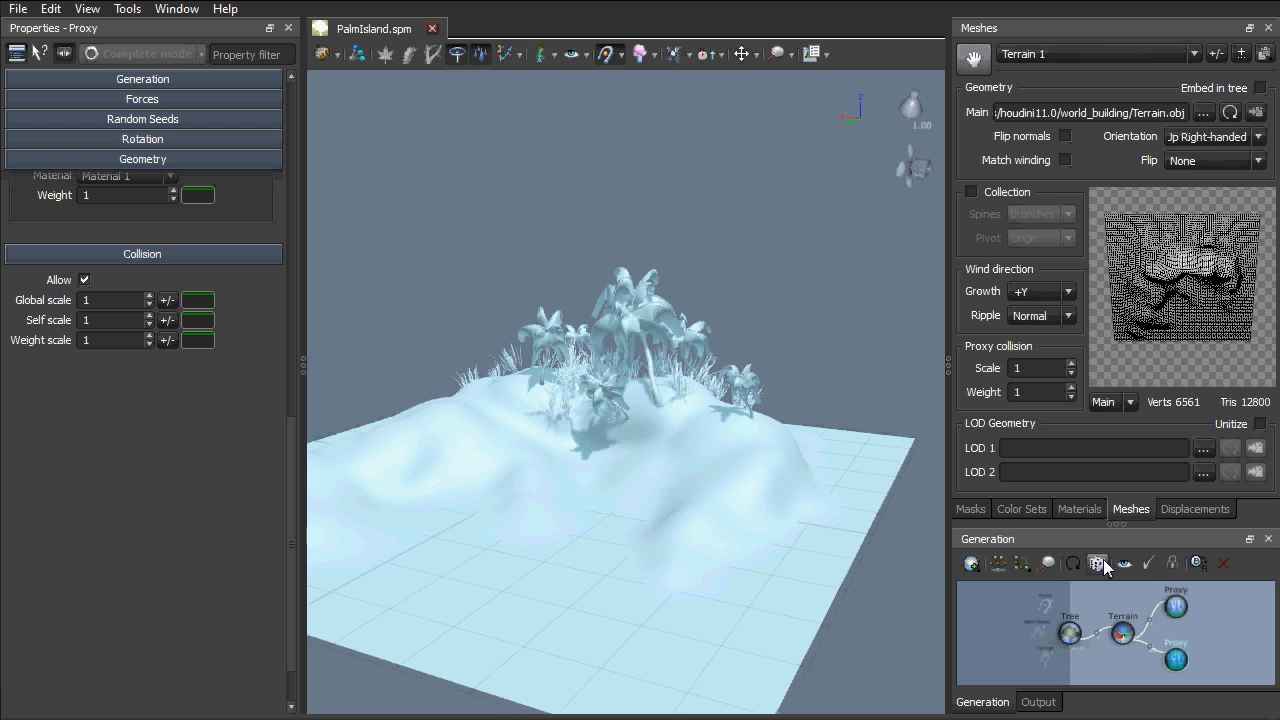
left_click(1098, 565)
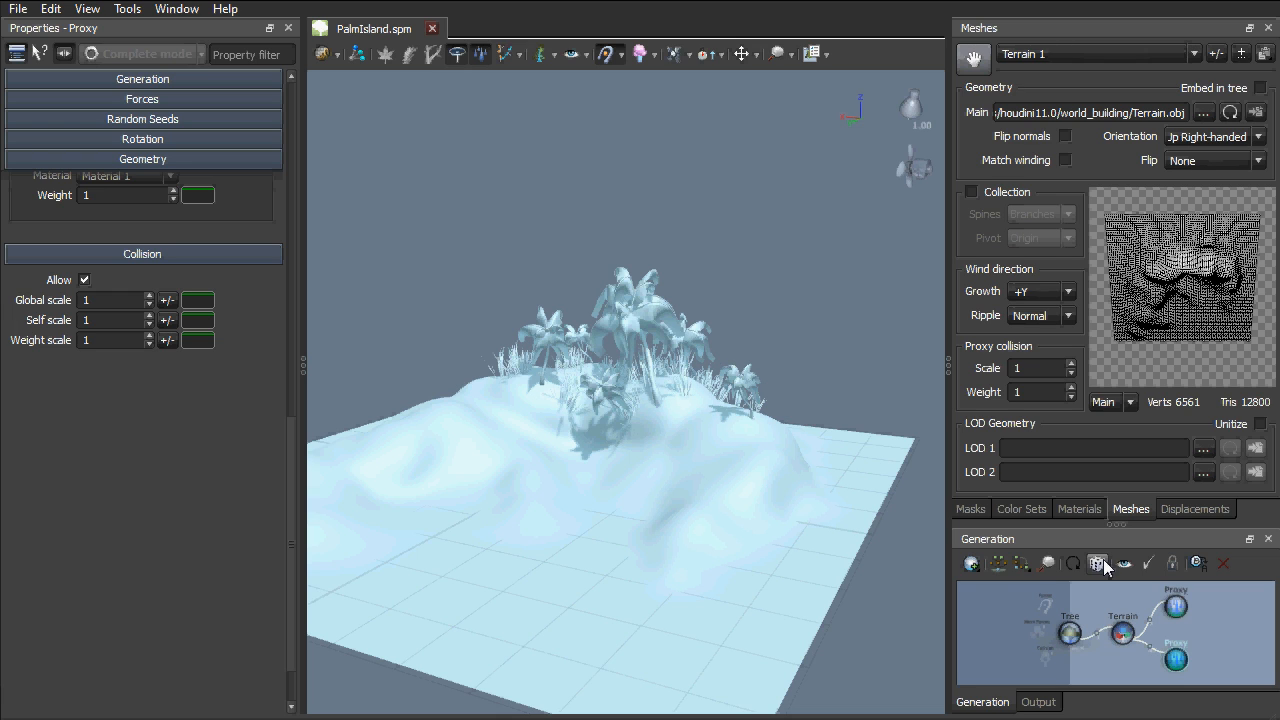
Step: Move the Magnet to the opposite side of the island, at about X -82, Y 3, Z 35
right_click_drag(844, 256, 823, 237)
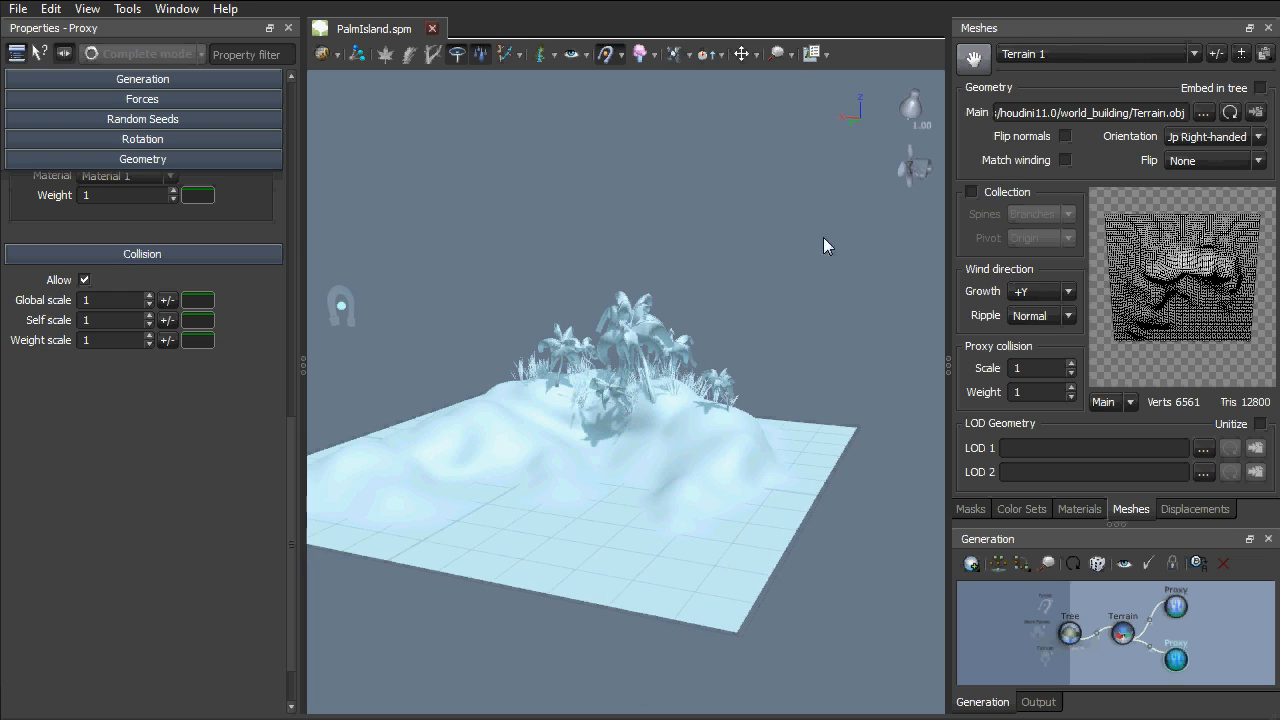
left_click(340, 307)
left_click_drag(340, 303, 922, 383)
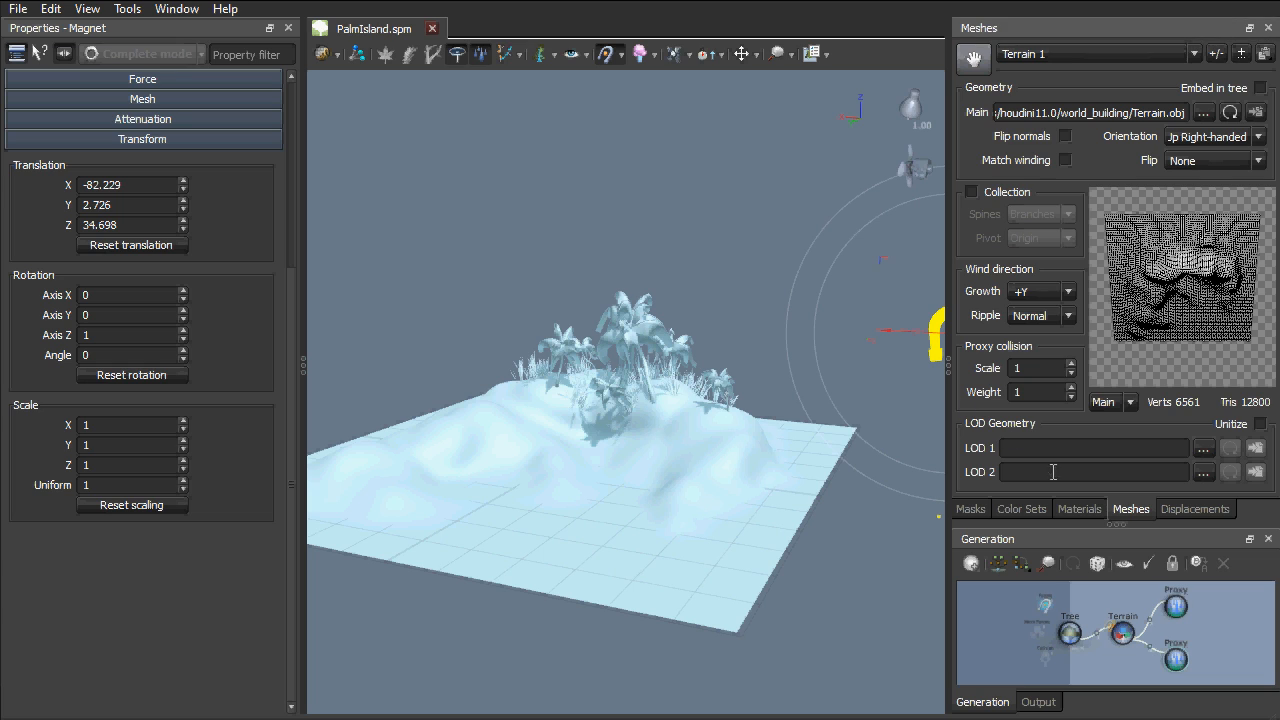
Step: Show the PalmIslandMask image mask and compare its white areas with the terrain
left_click(970, 509)
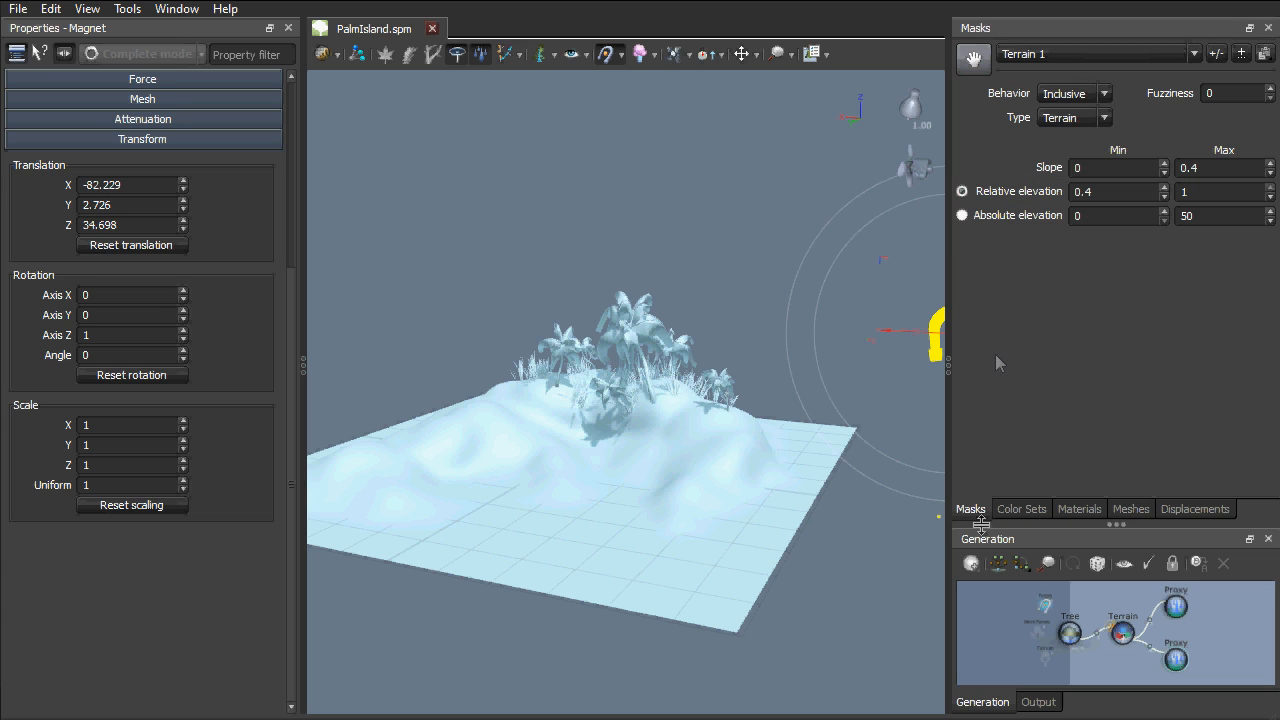
left_click(1040, 54)
left_click(1043, 84)
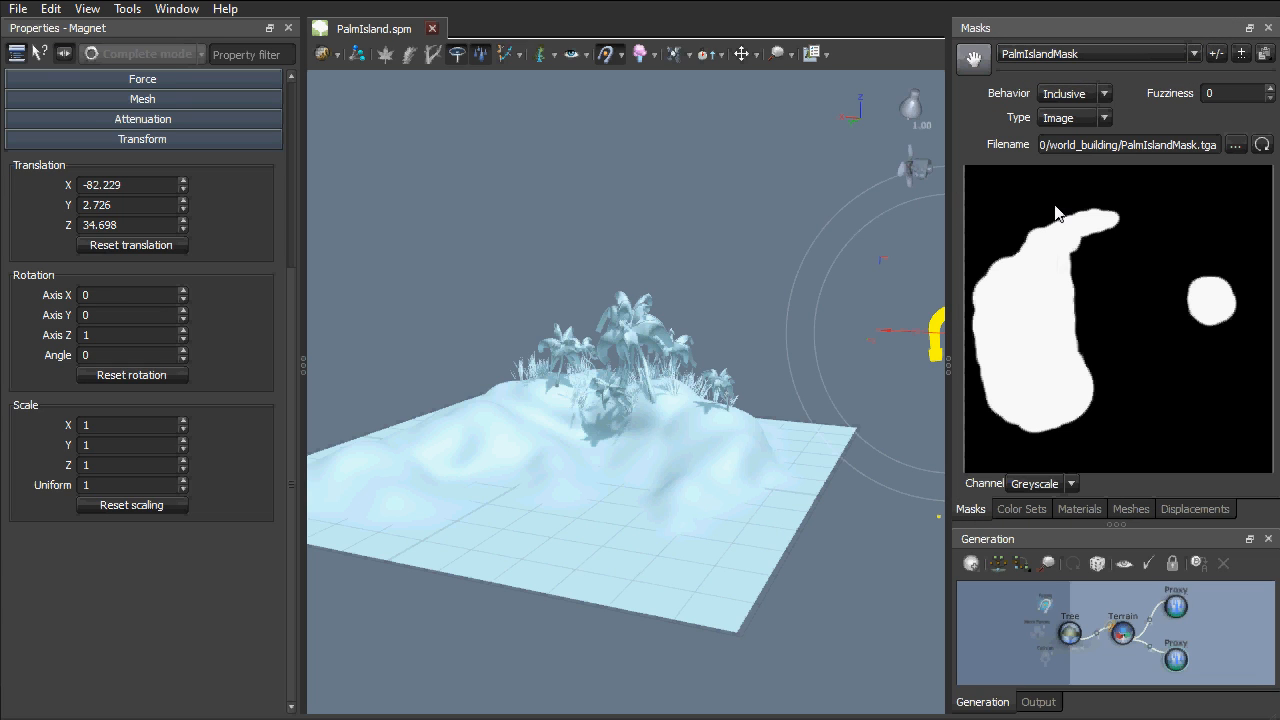
left_click_drag(757, 269, 779, 304)
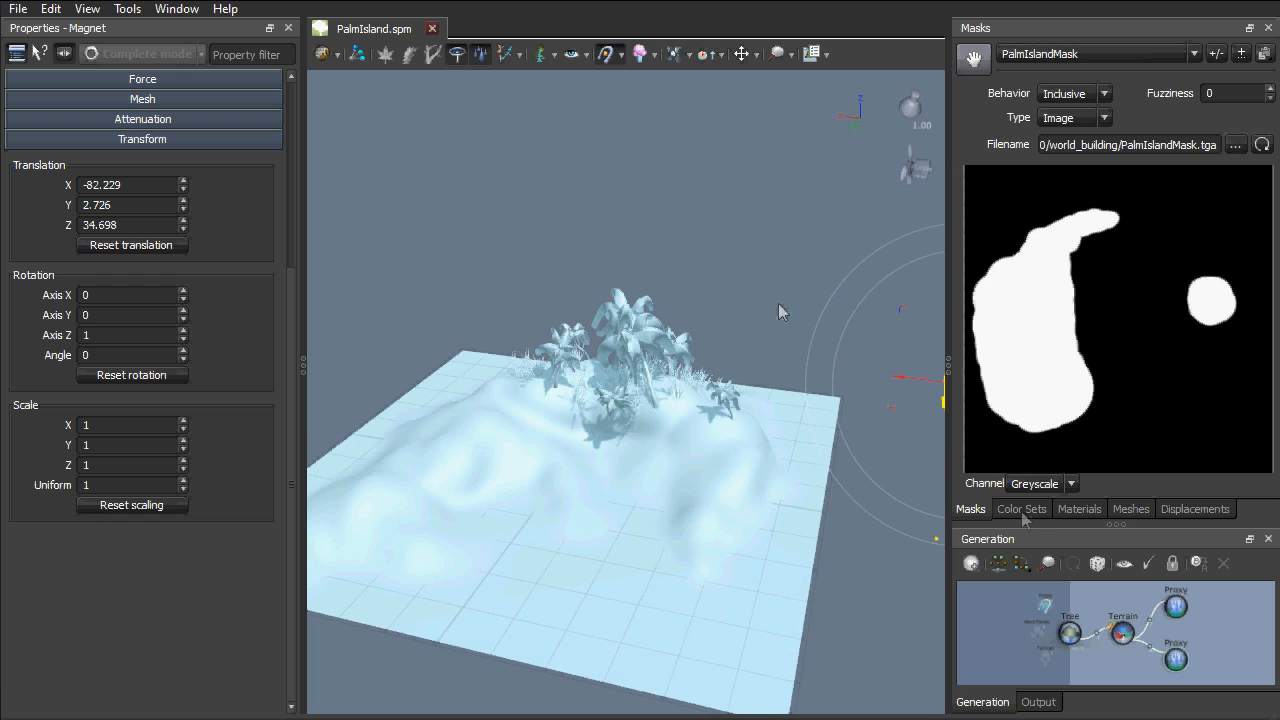
Step: Try PalmIslandMask as a second mask on both Proxy generators and remove it again
left_click_drag(1160, 597, 1214, 694)
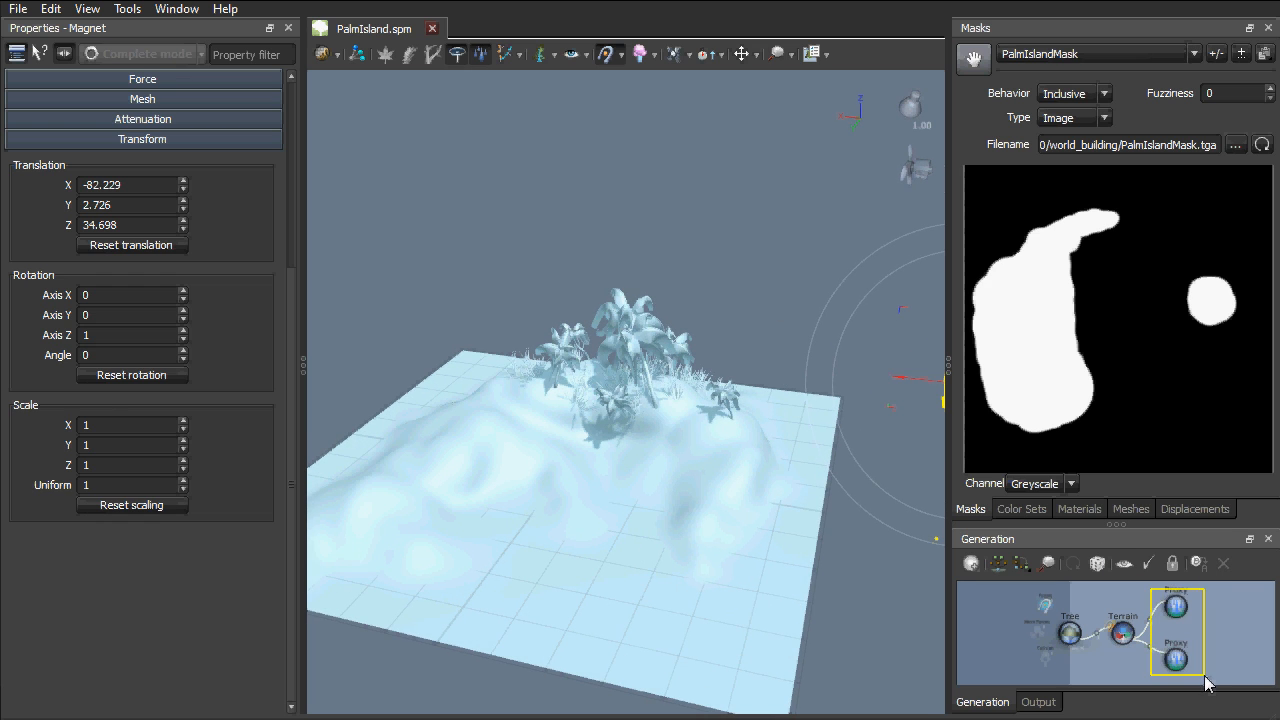
left_click(195, 79)
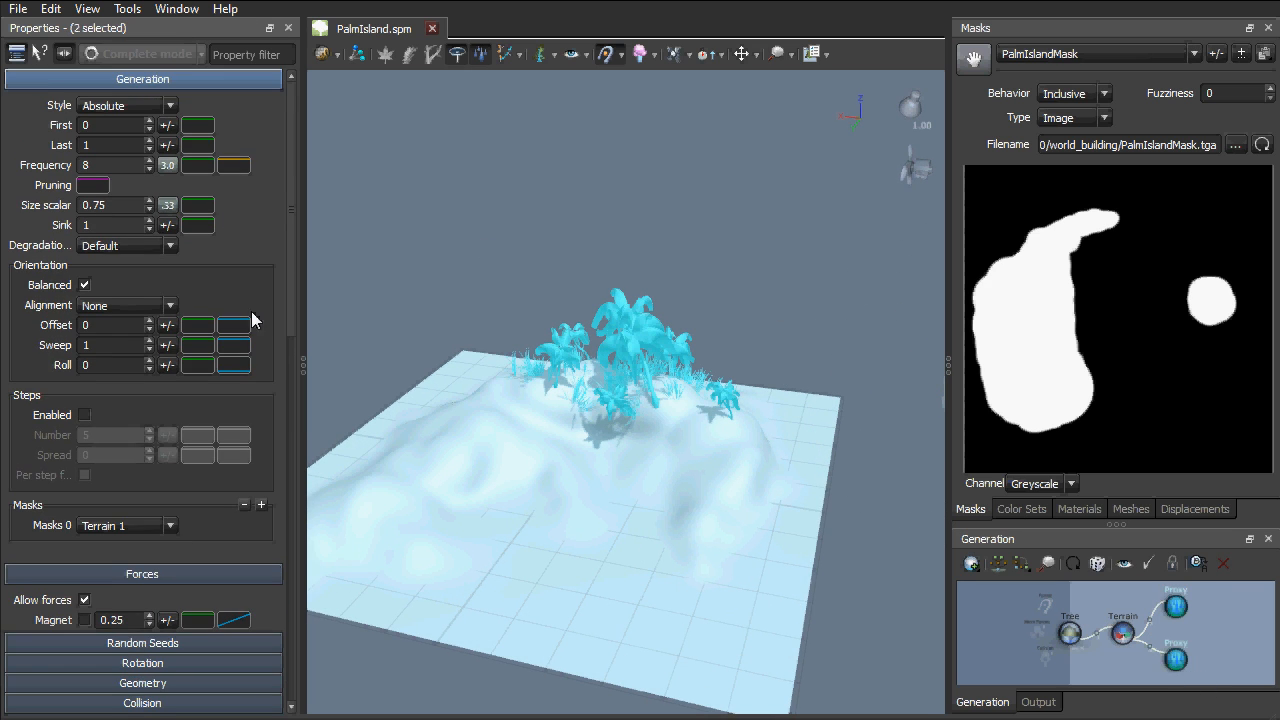
left_click(262, 505)
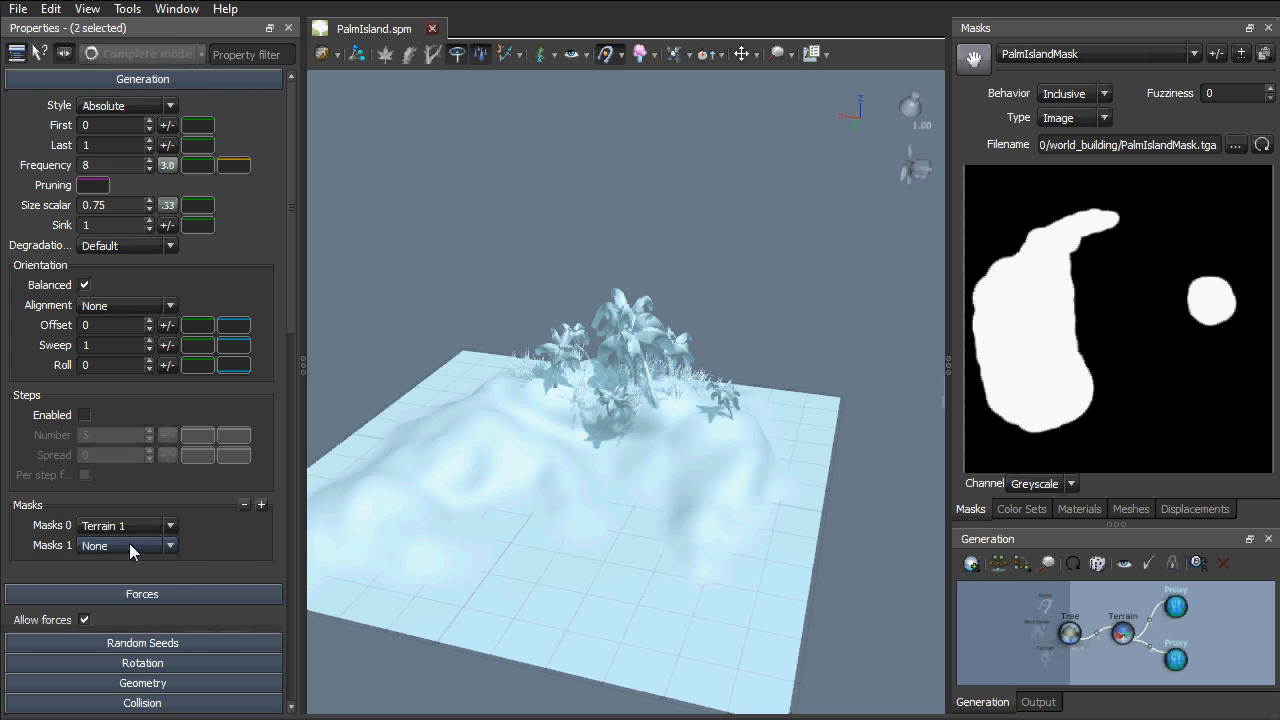
left_click(170, 546)
left_click(120, 587)
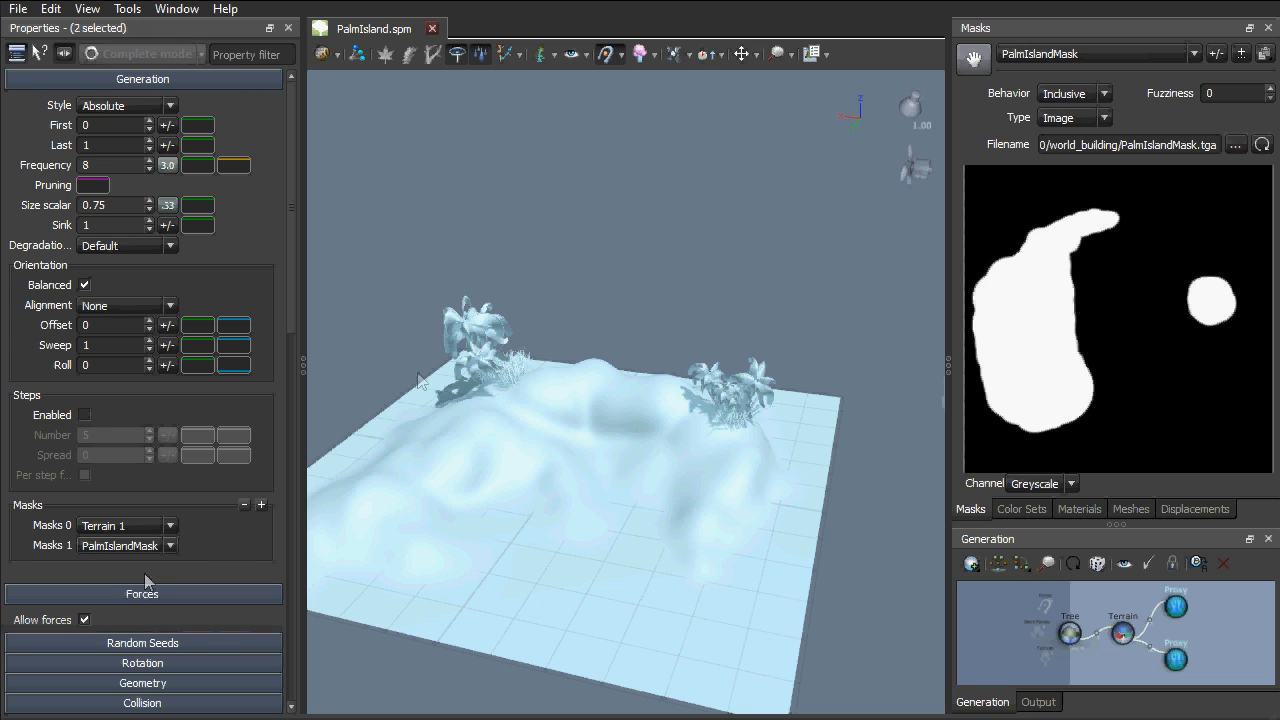
left_click_drag(581, 273, 592, 241)
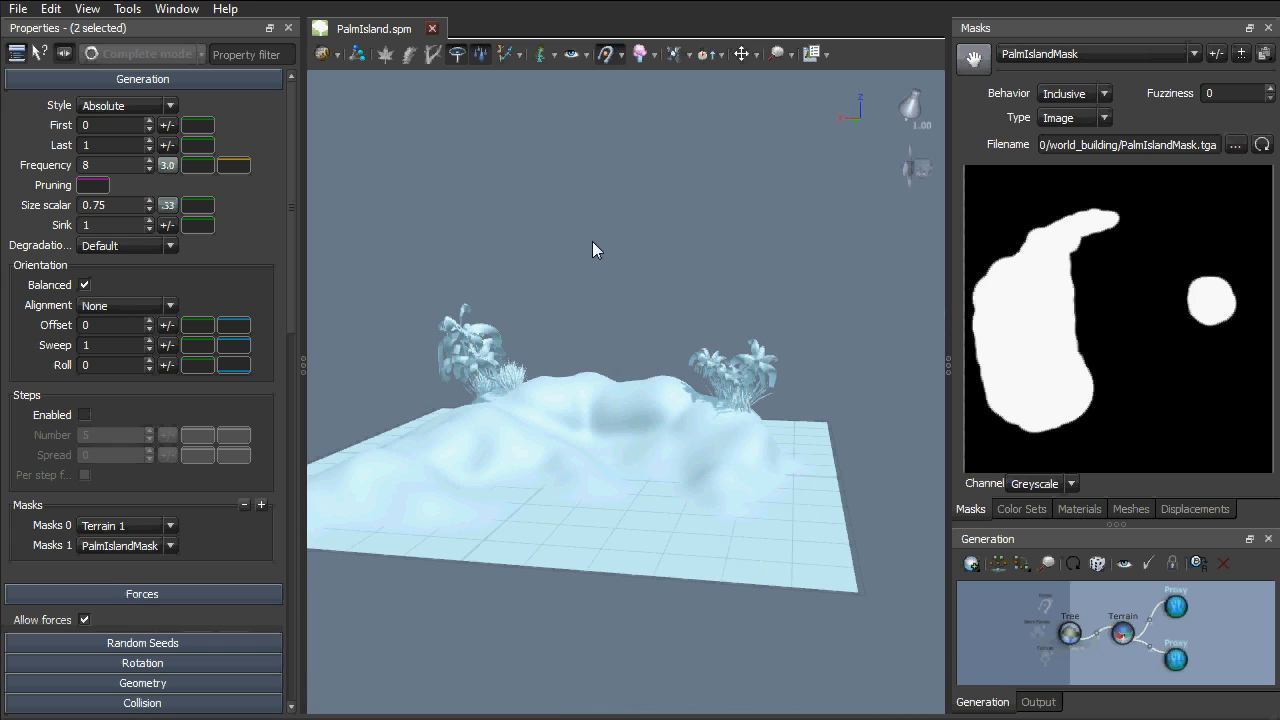
left_click(244, 505)
Step: Randomize only the palm Proxy generator twice for a new palm arrangement
left_click_drag(388, 411, 548, 332)
left_click(1167, 605)
left_click(1099, 565)
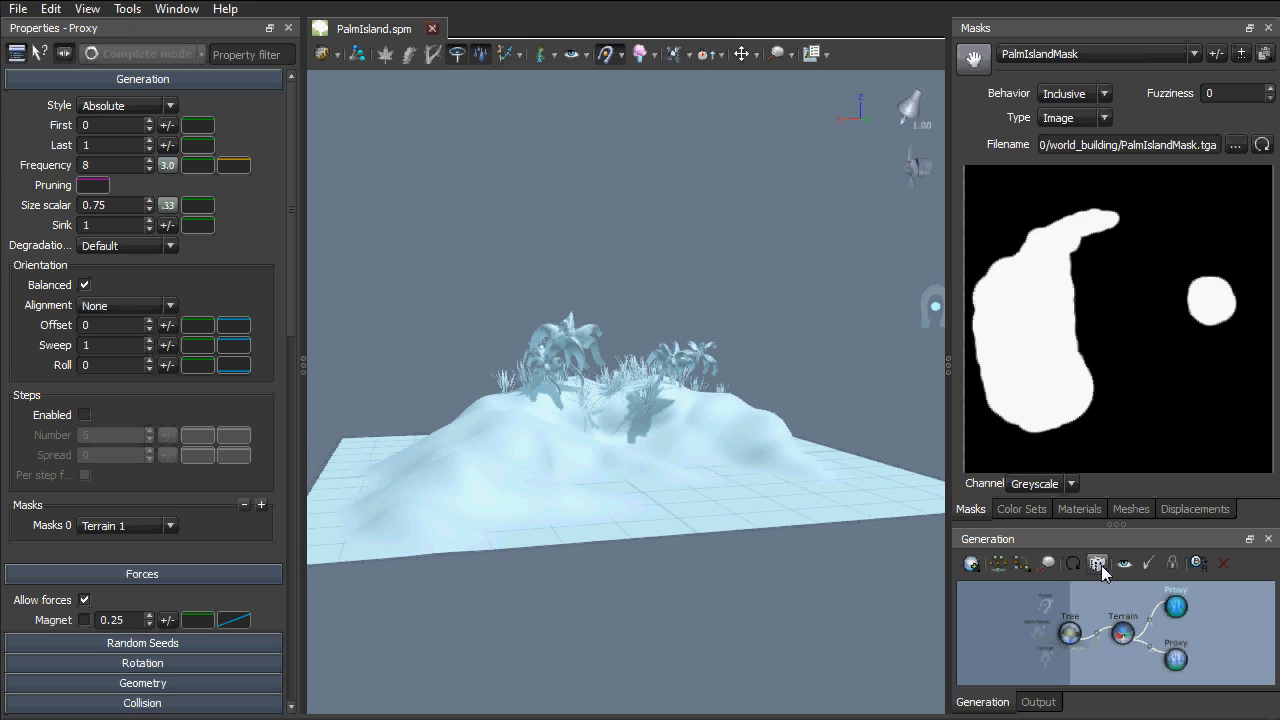
left_click(1100, 566)
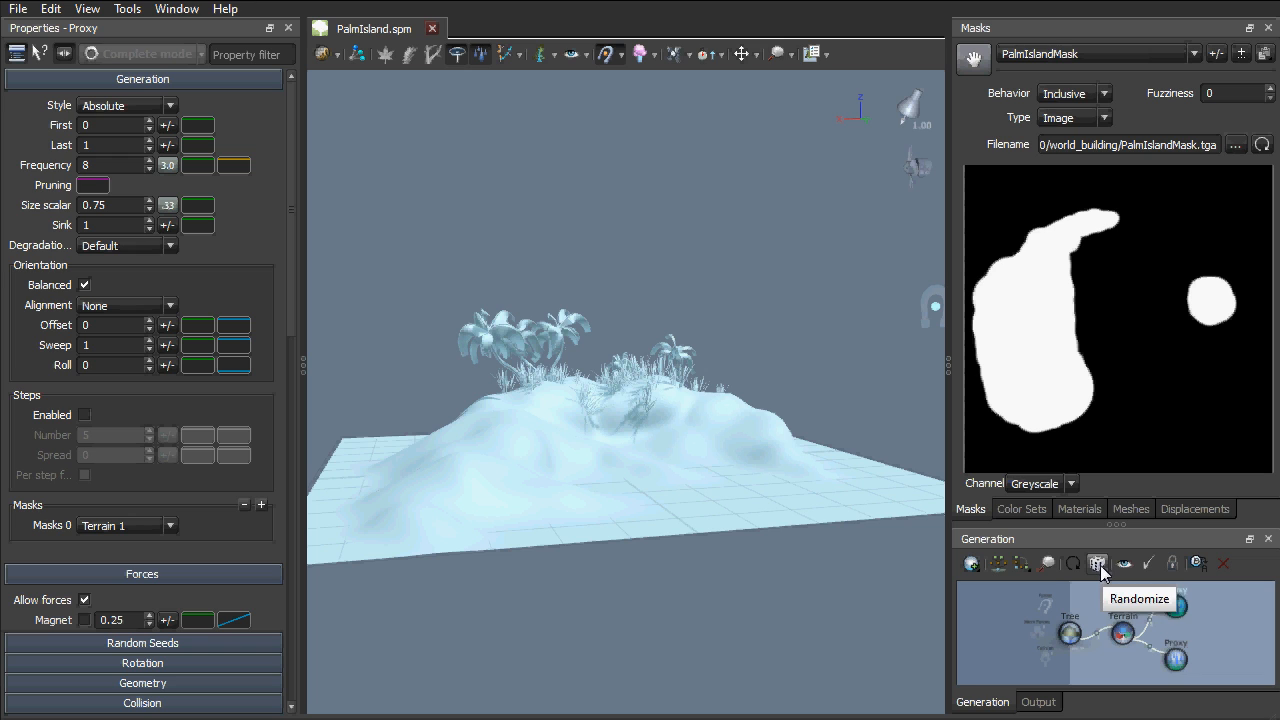
Step: Export the world building data in SWA (ascii v6.0) format with Mesh asset name as object name source, replacing palmIsland.swa
left_click(18, 9)
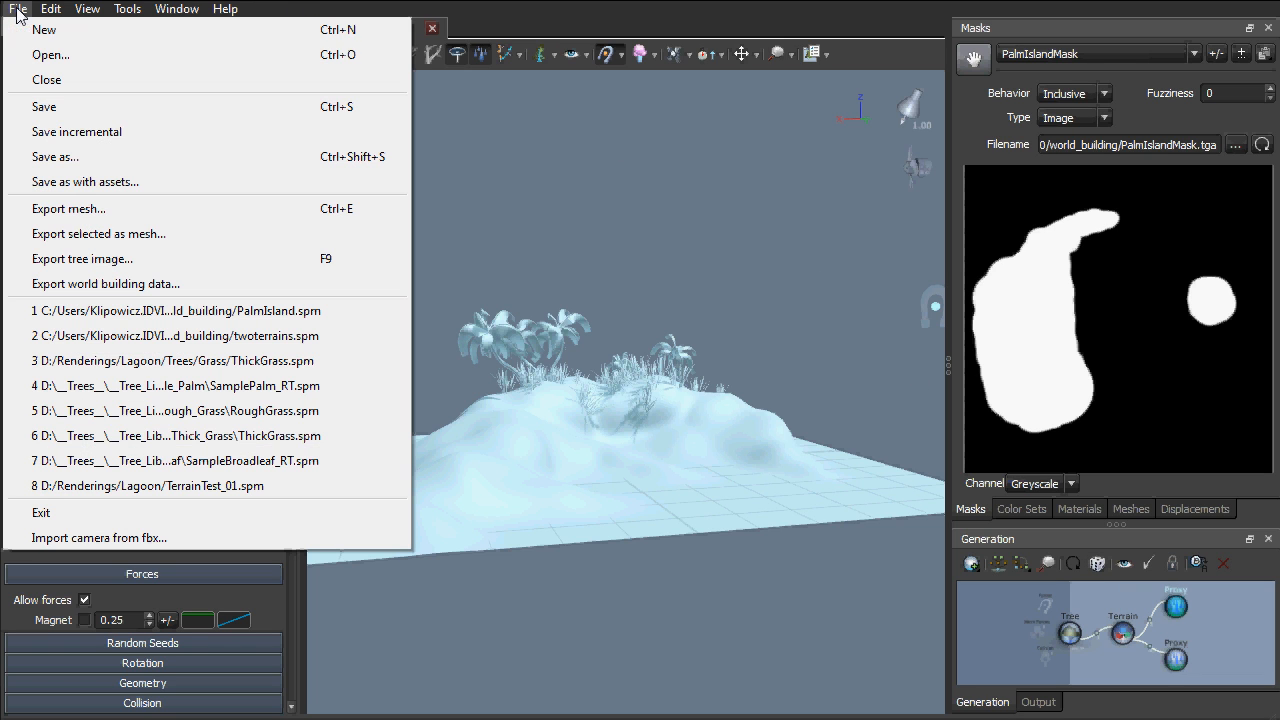
left_click(180, 286)
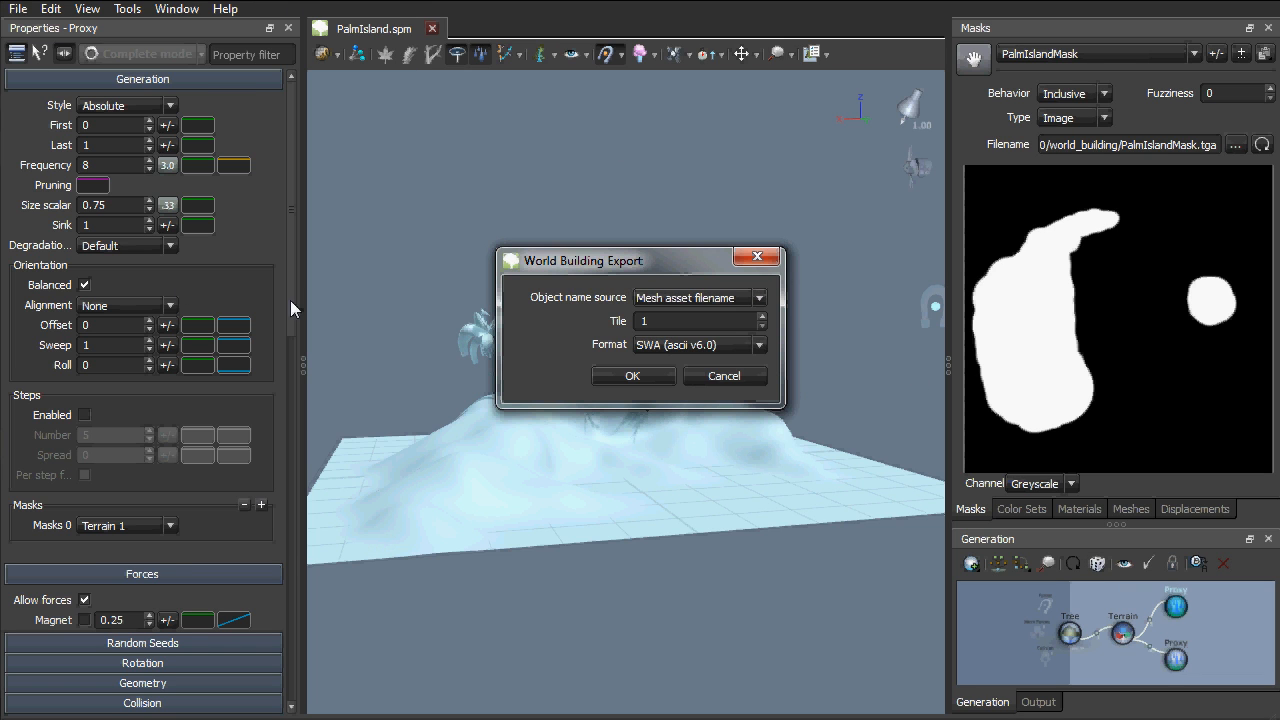
left_click(710, 297)
left_click(685, 323)
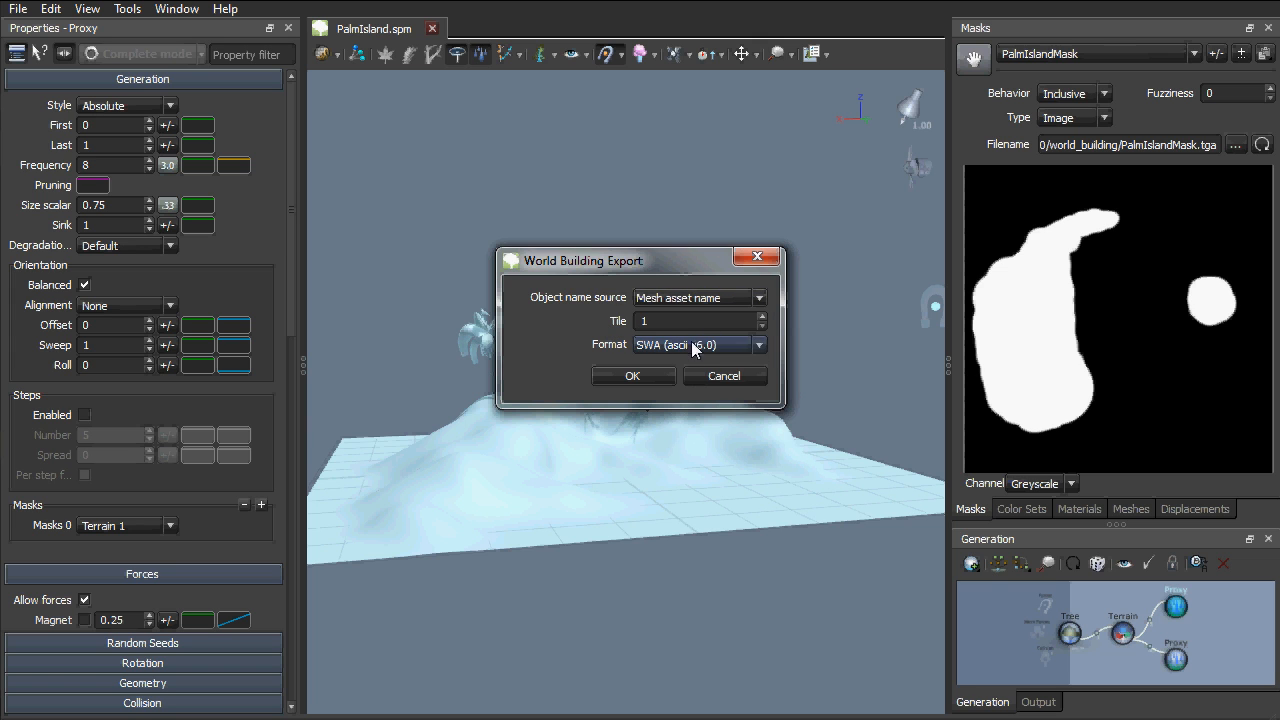
left_click(632, 376)
left_click(330, 186)
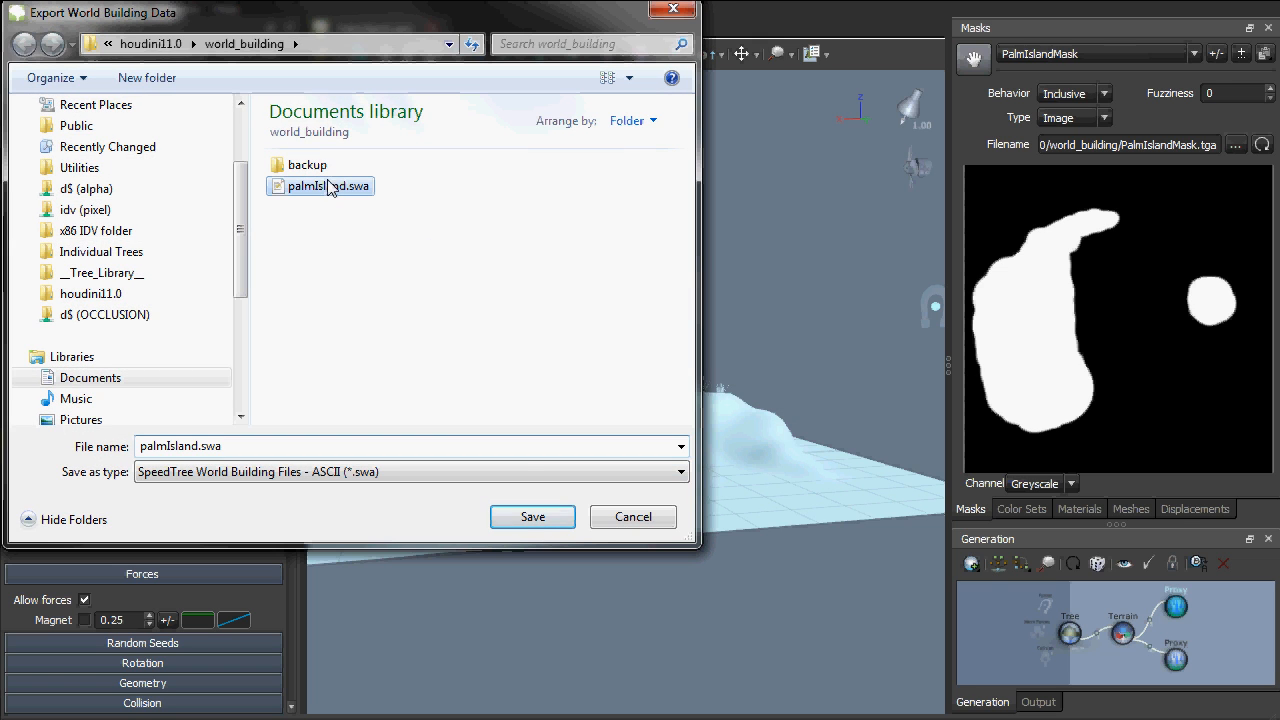
left_click(541, 518)
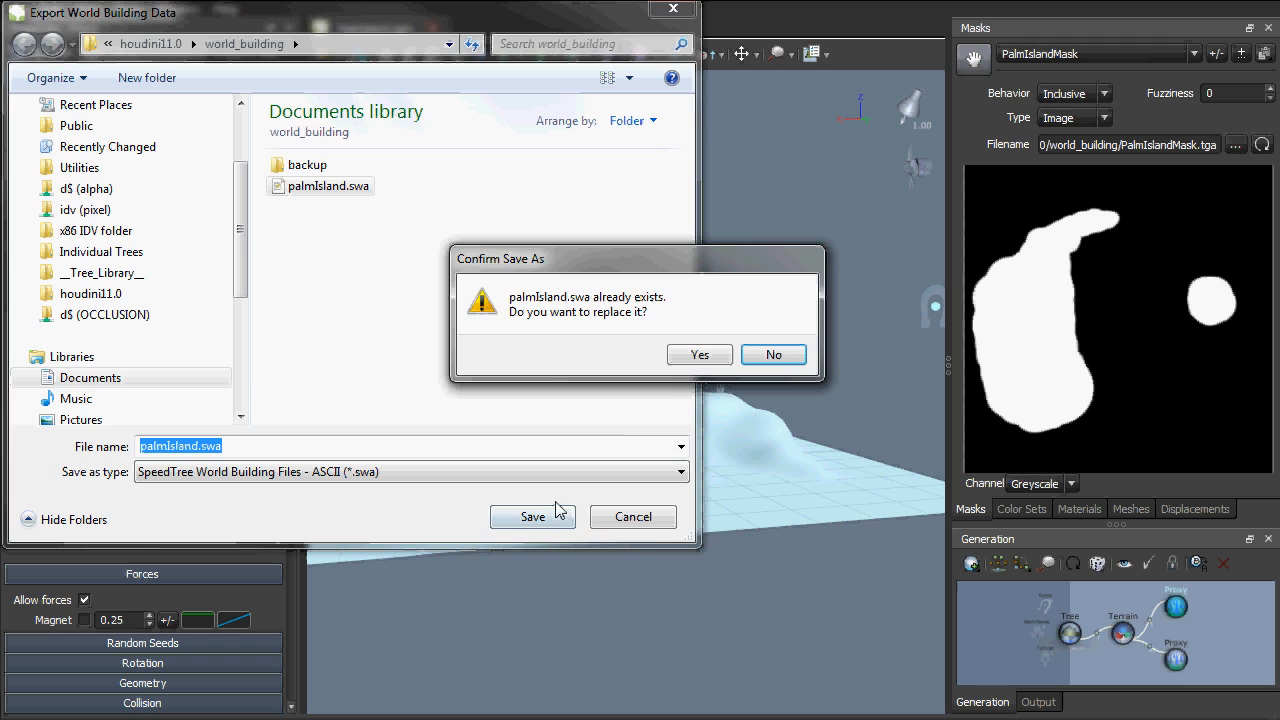
left_click(690, 356)
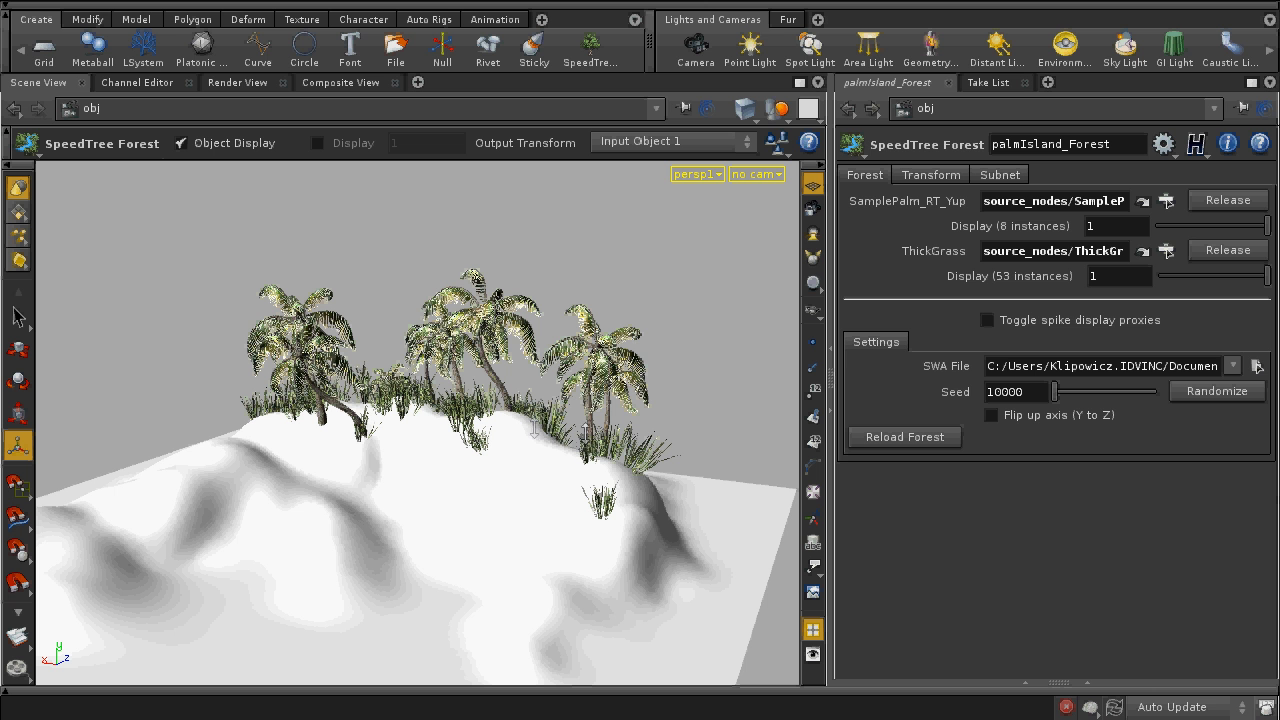
Step: Switch to Houdini, reload the palmIsland_Forest from the new SWA file and view the vegetation up close
left_click_drag(585, 433, 574, 371)
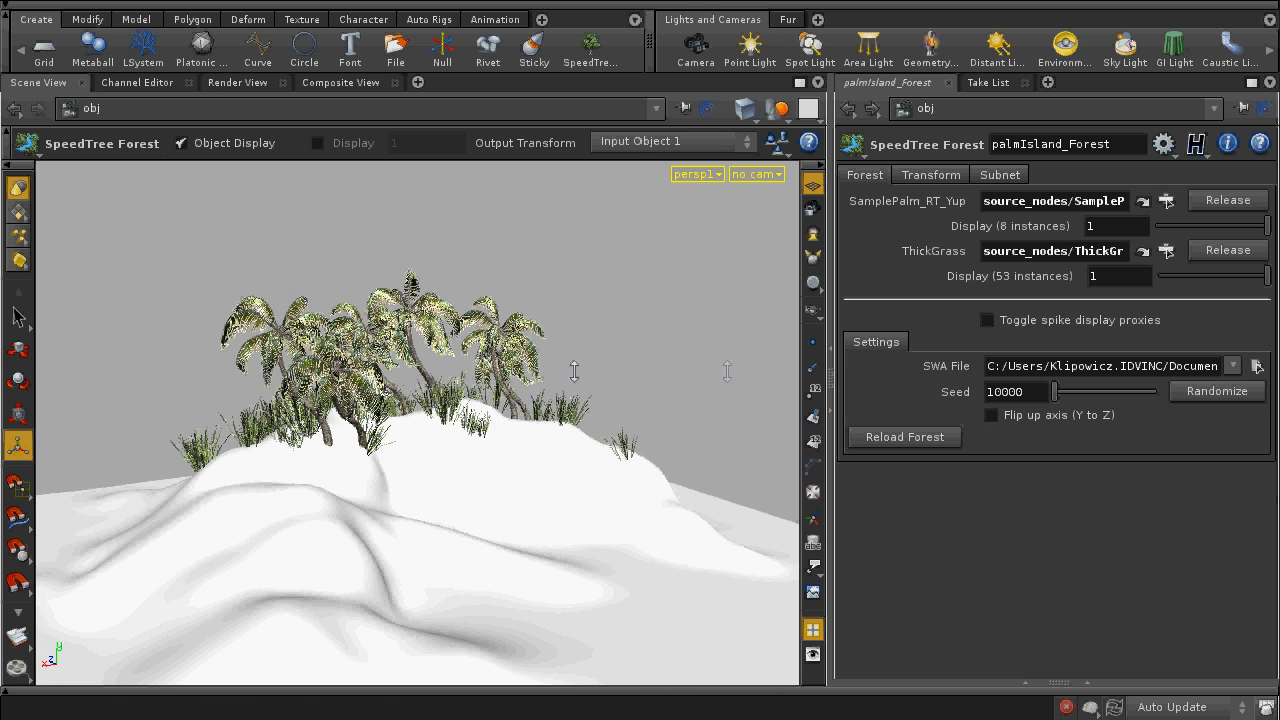
left_click(920, 437)
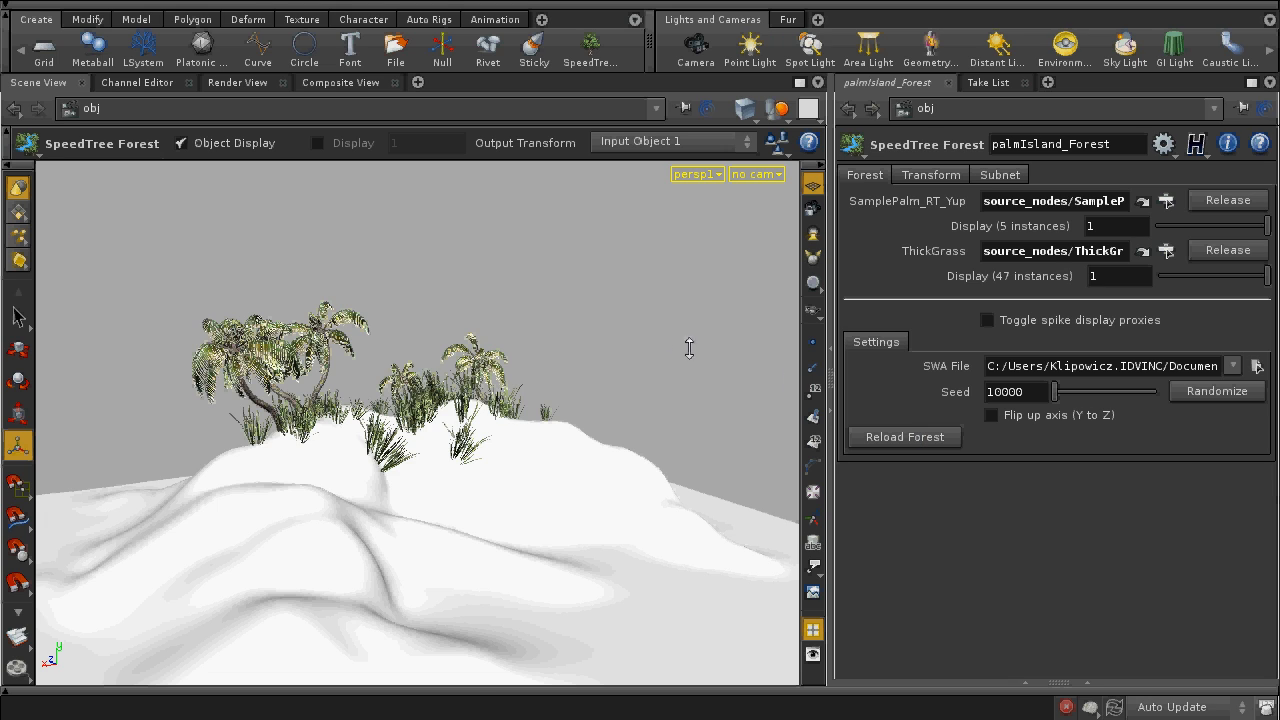
left_click_drag(640, 345, 507, 318, "alt")
scroll(617, 347, "up", 6)
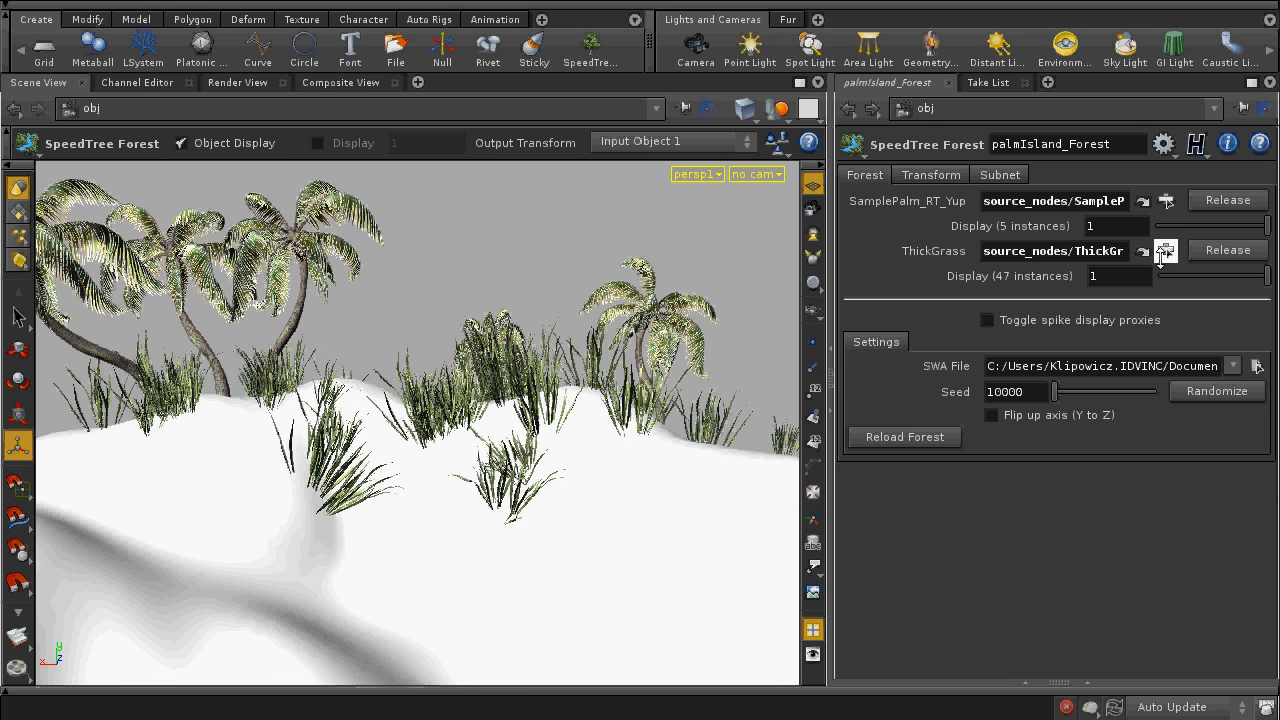
Step: Reduce the ThickGrass display to 0.486, randomize the forest seed to 28240 and reload the forest
left_click_drag(1266, 279, 1214, 279)
left_click(1217, 390)
left_click(1217, 390)
left_click(935, 438)
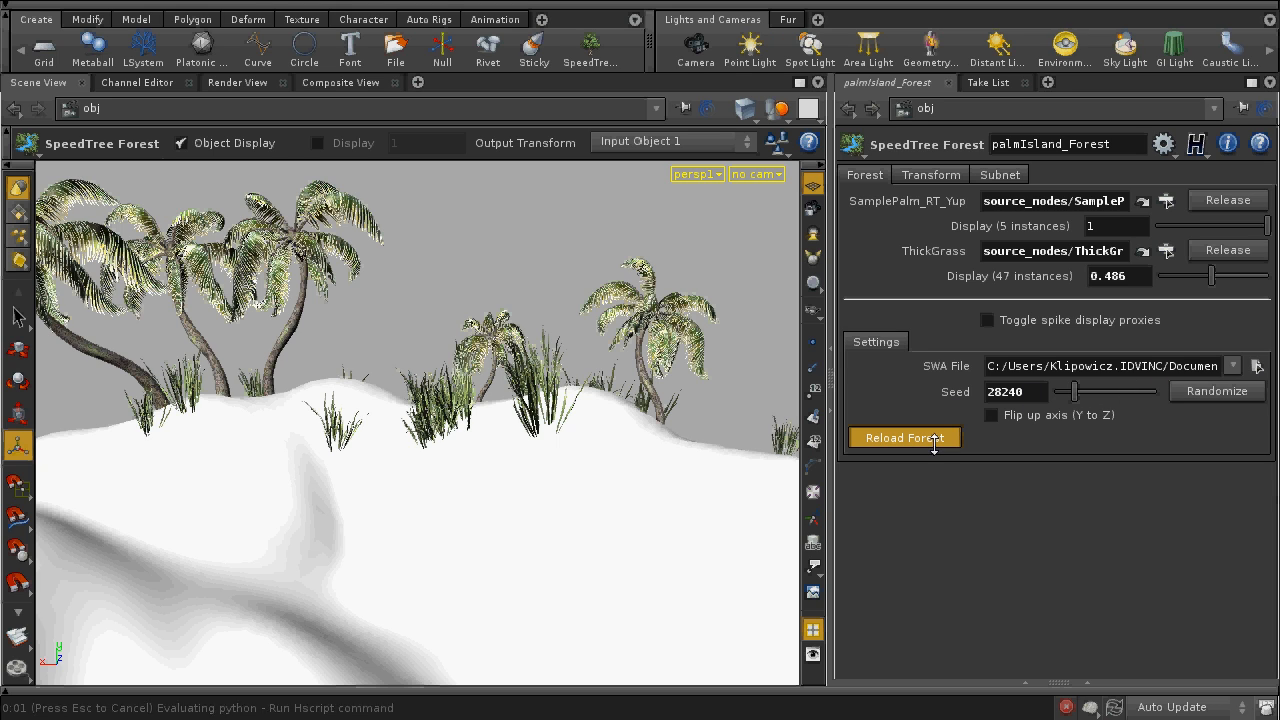
Step: Randomize the forest seed again to 65168 and reload the forest for a different grass selection
left_click(1187, 391)
left_click(1187, 391)
left_click(943, 436)
left_click(943, 432)
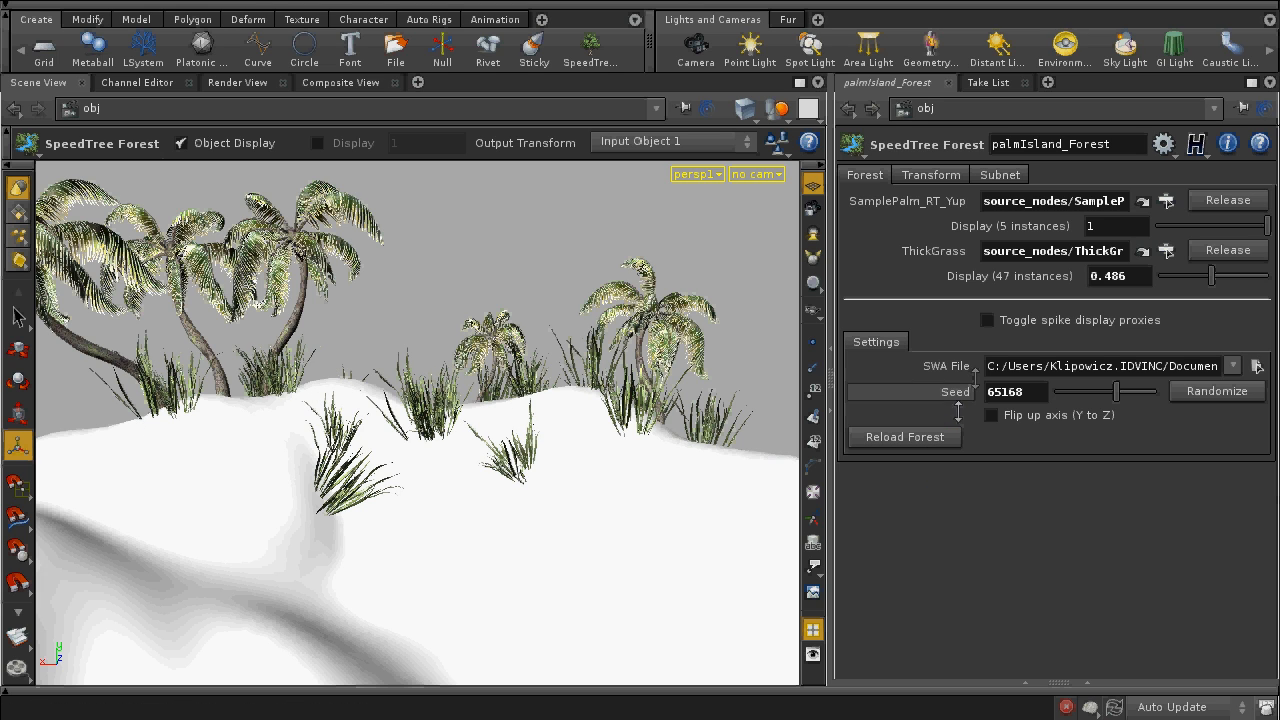
Step: Preview the forest with spike display proxies and switch back to the full palm and grass geometry
left_click(1026, 319)
left_click(1026, 319)
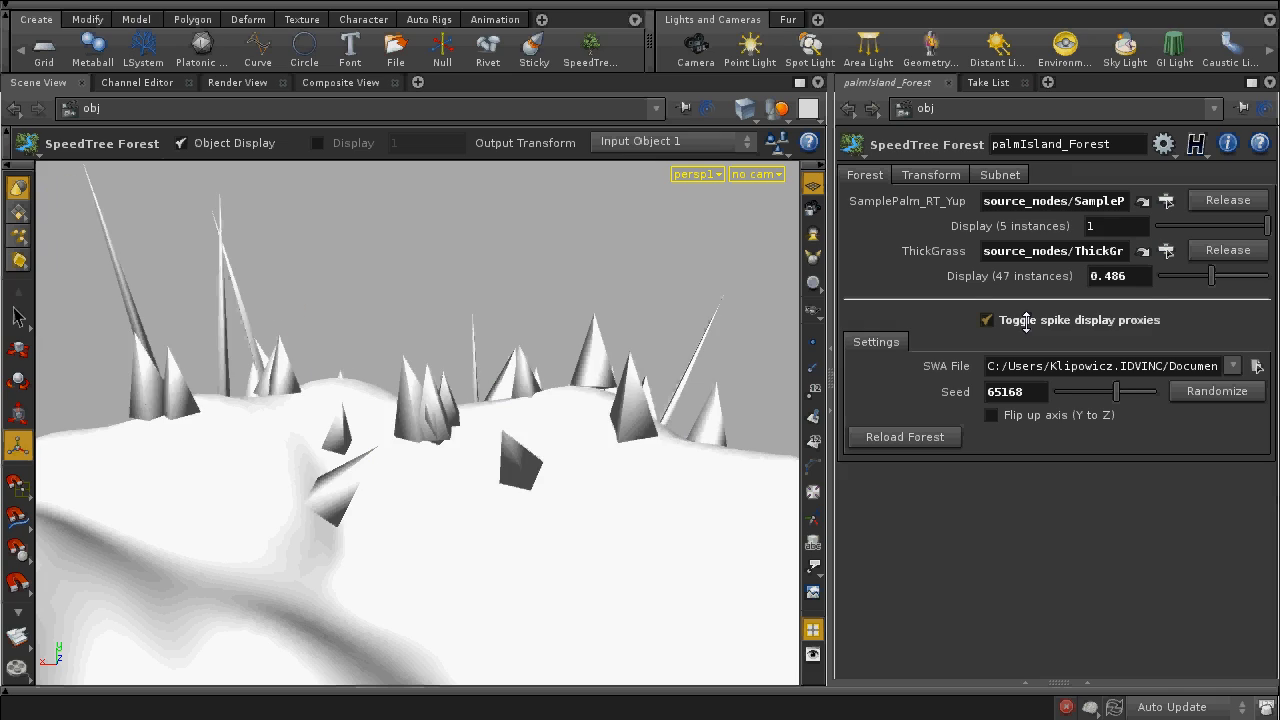
left_click(1026, 319)
Step: Frame the whole island from another side in the viewport and render it with /out/mantra1
key("Escape")
left_click_drag(578, 250, 469, 253)
scroll(469, 254, "down", 5)
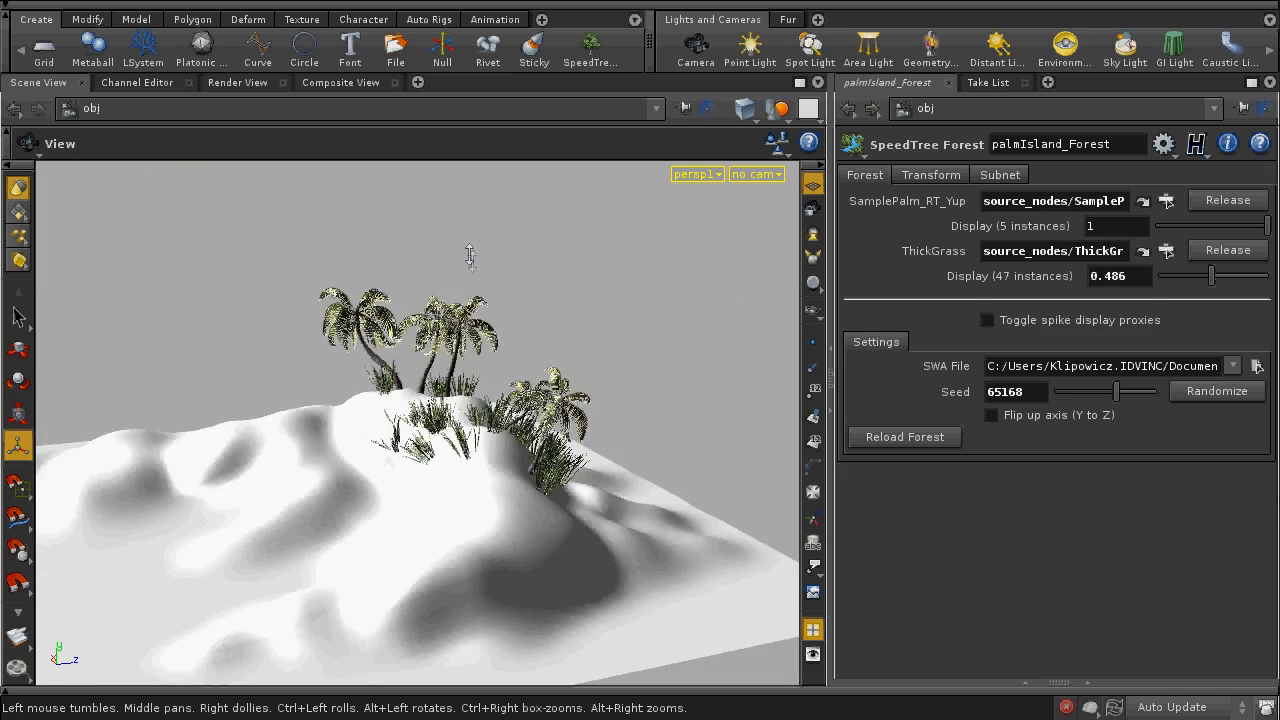
scroll(474, 287, "up", 2)
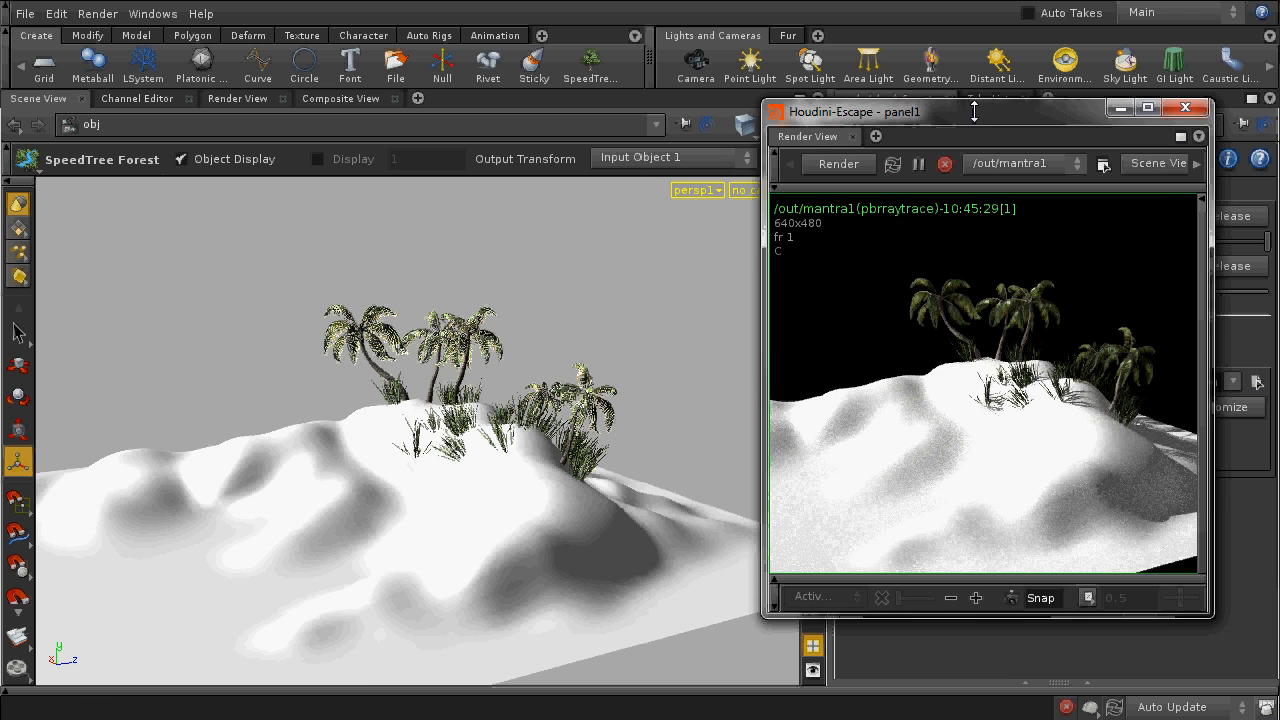
left_click(793, 171)
Step: Inspect the palms and grass from close range in the scene view
key("space")
left_click_drag(571, 325, 312, 286)
right_click_drag(312, 286, 429, 237)
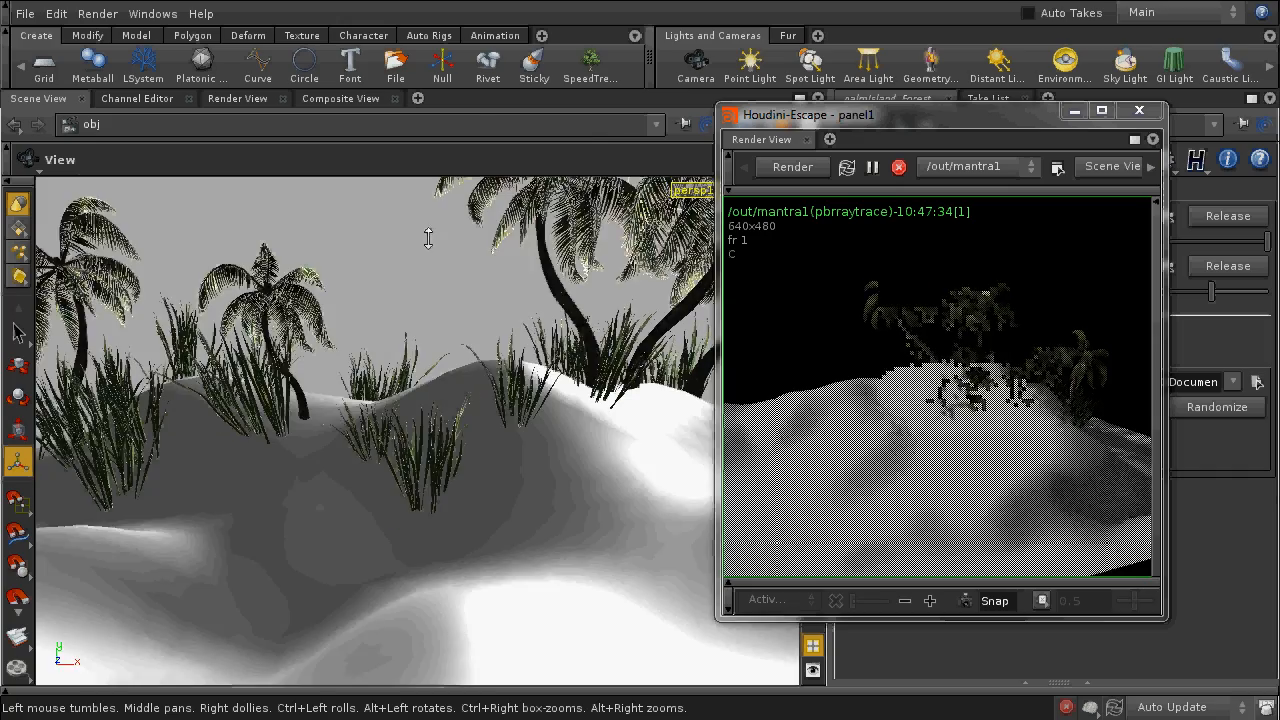
middle_click_drag(429, 237, 240, 394)
right_click_drag(240, 394, 301, 288)
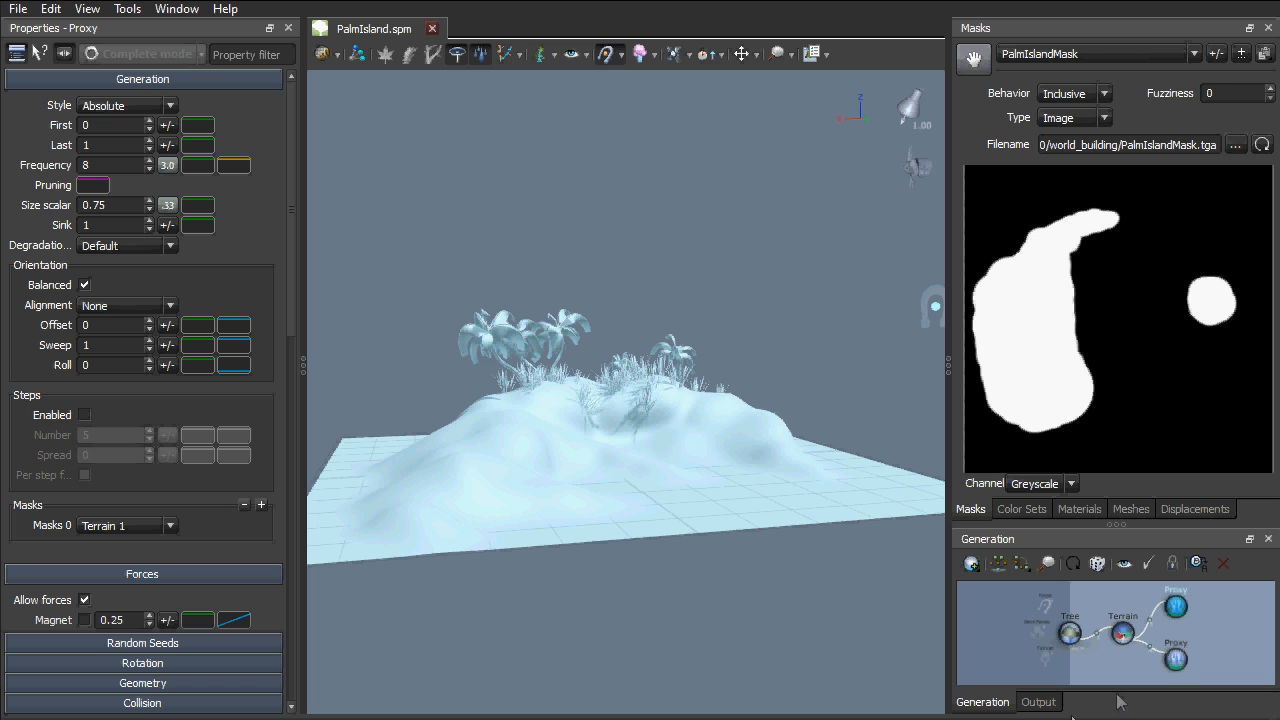
Step: Switch to SpeedTree and set the grass Proxy generator's frequency to 250
left_click(1177, 660)
double_click(99, 165)
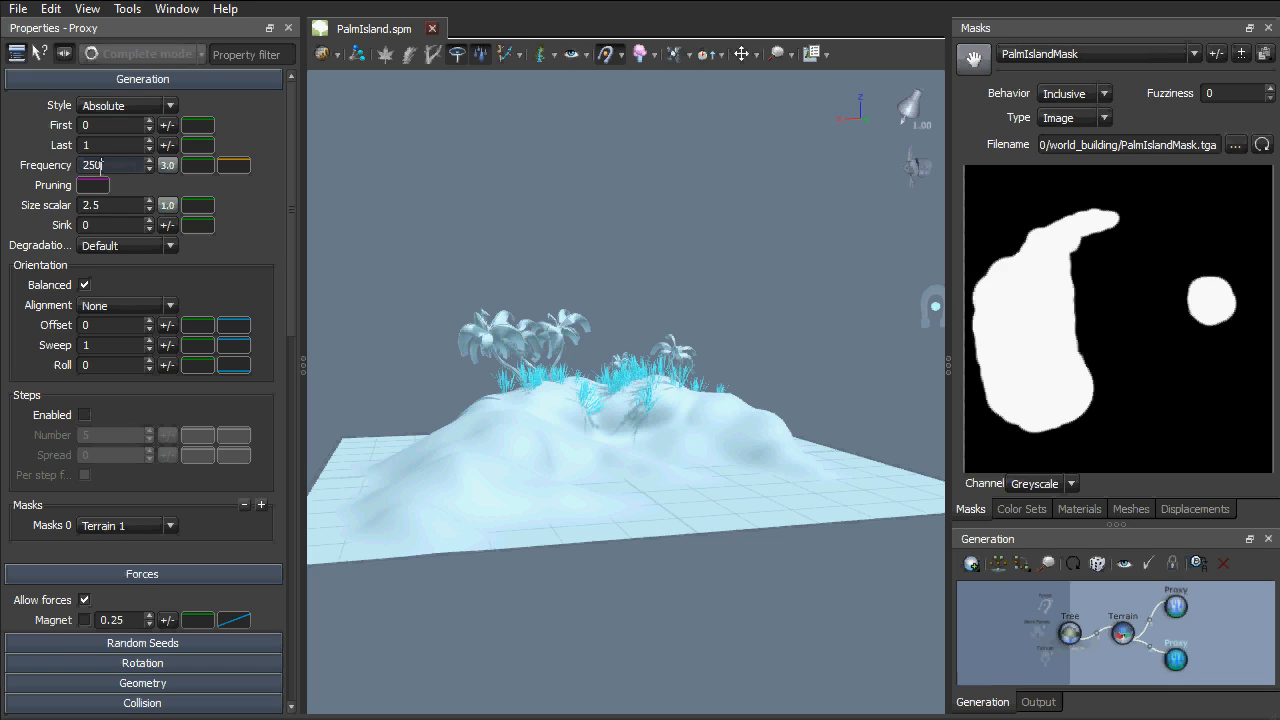
key("Return")
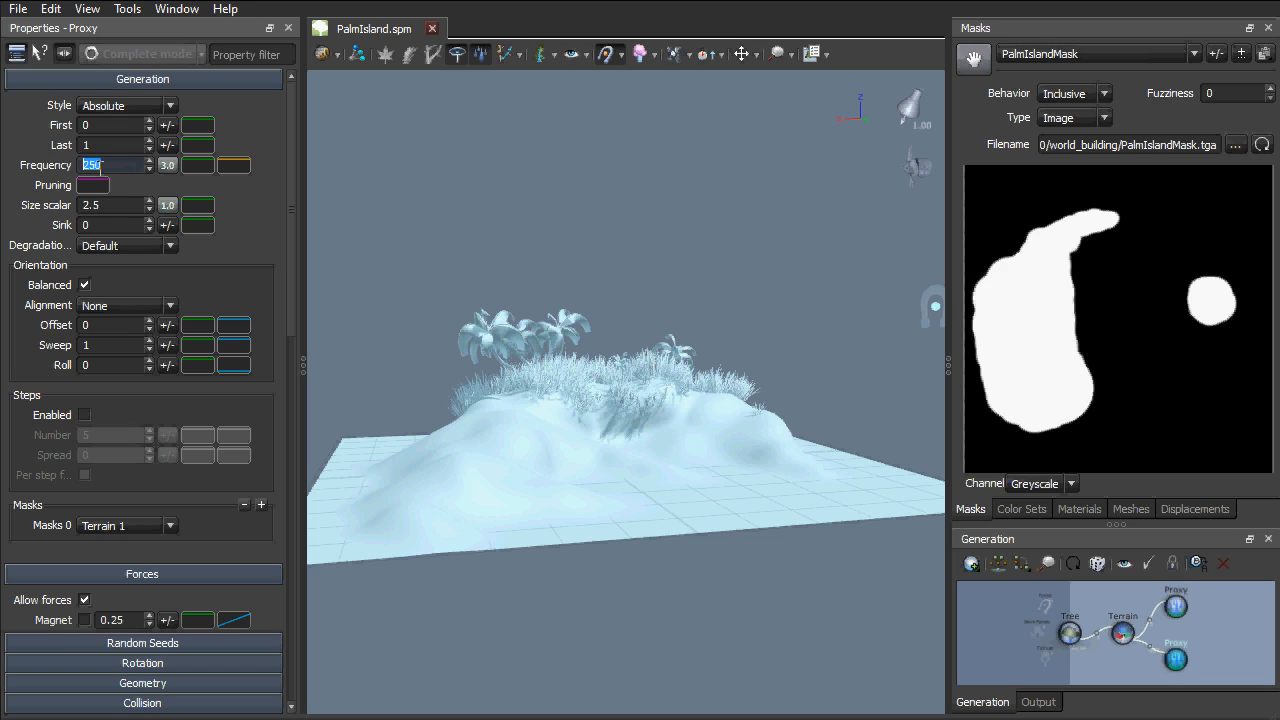
Step: Export the world building data in SWA (ascii v6.0) format, overwriting palmIsland.swa in the world_building folder
left_click(30, 10)
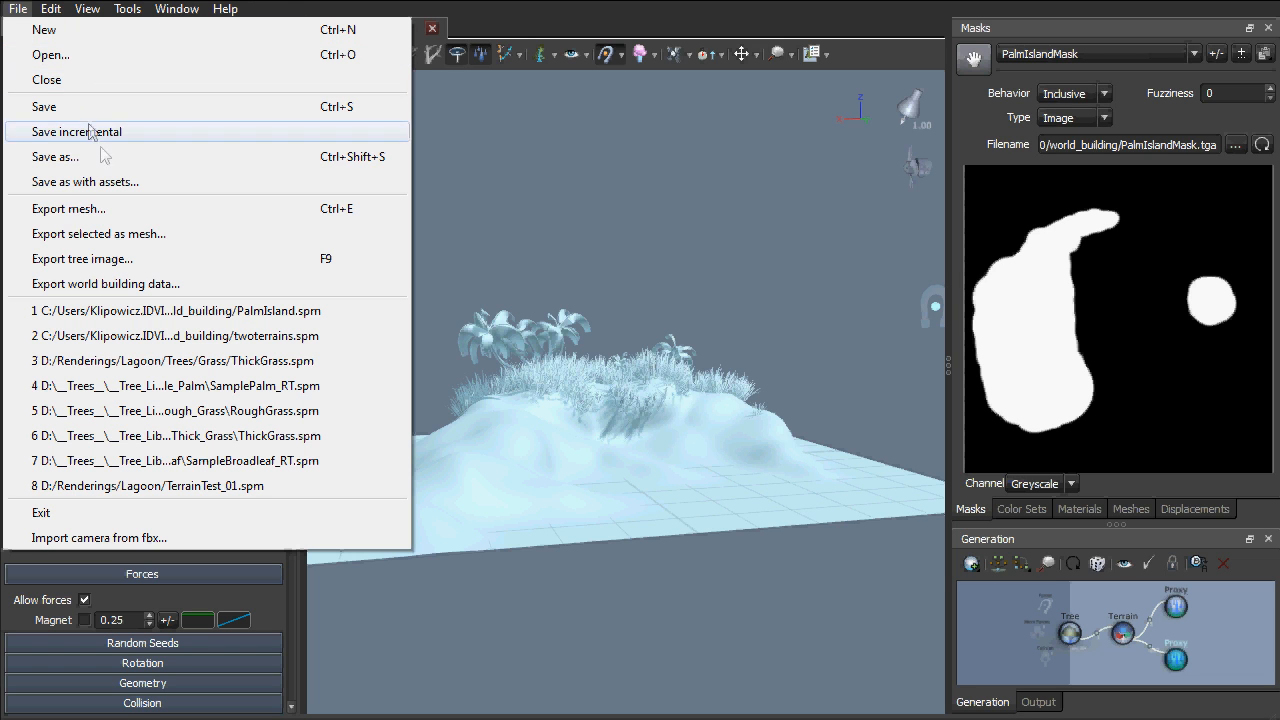
left_click(154, 282)
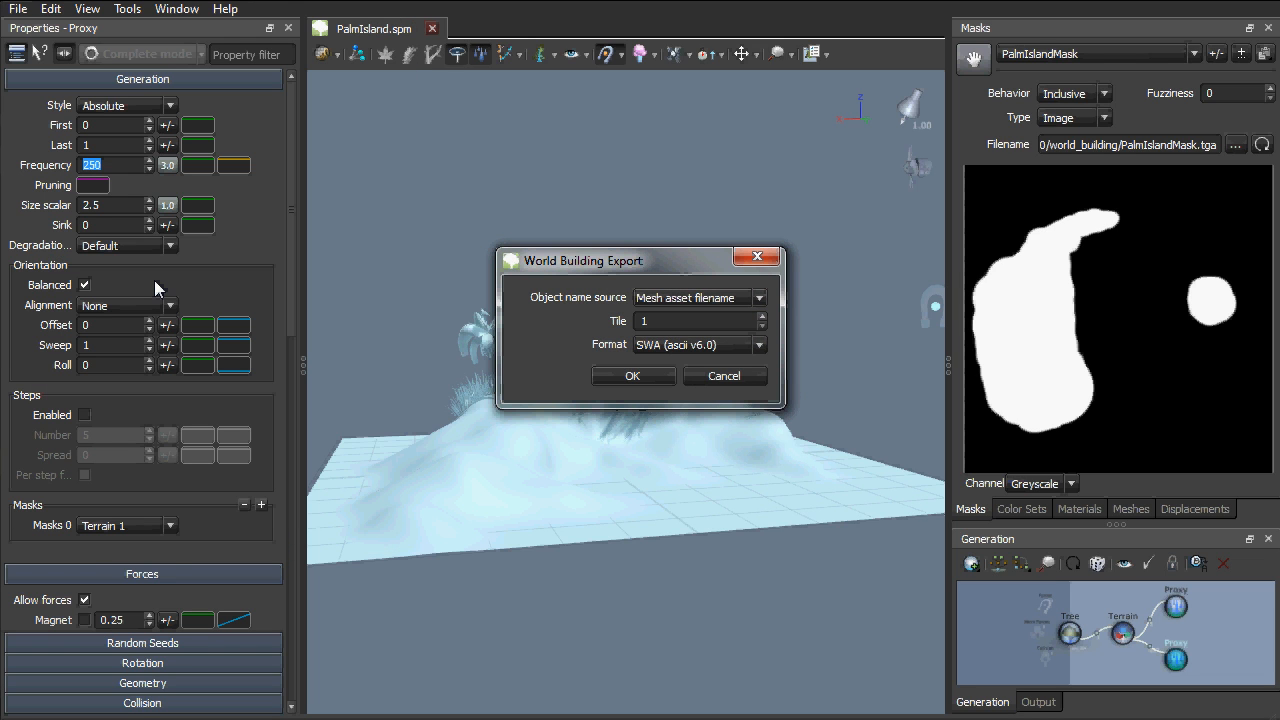
left_click(680, 297)
left_click(680, 317)
left_click(654, 375)
double_click(328, 186)
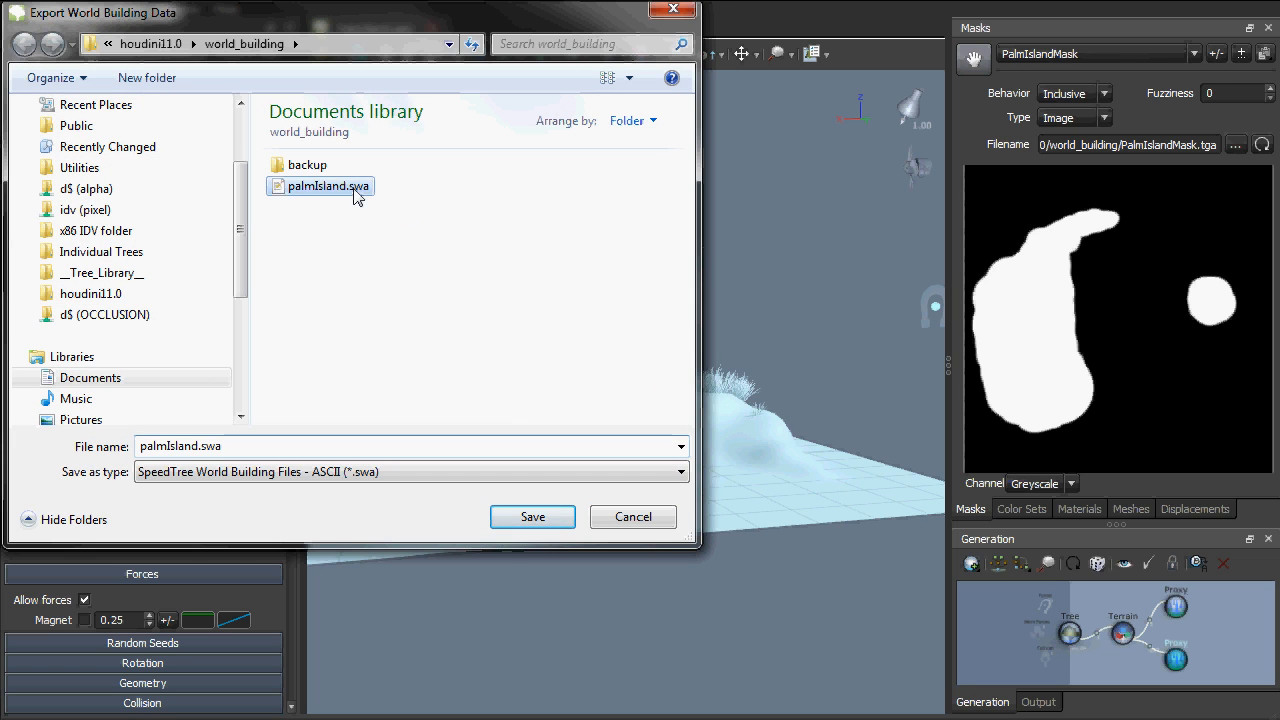
left_click(699, 356)
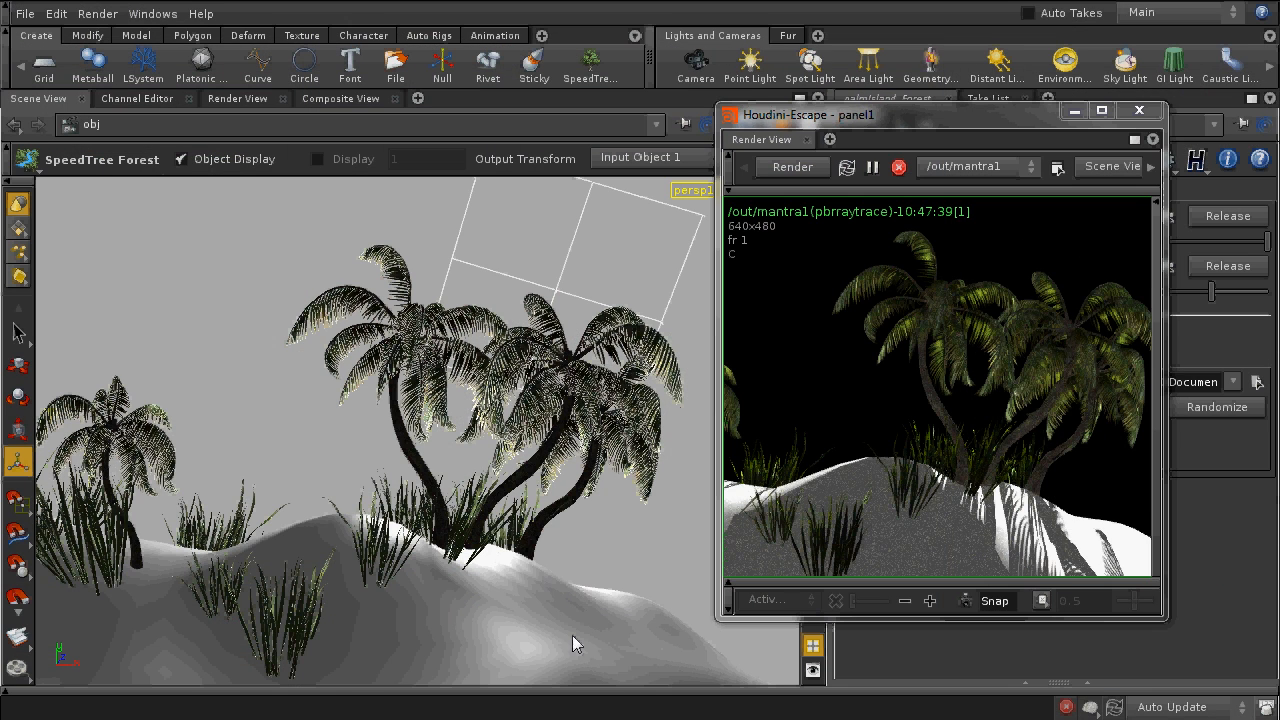
Step: Switch to Houdini, reload palmIsland_Forest from its SWA file, and set the ThickGrass display amount to 1
left_click_drag(978, 115, 508, 122)
left_click(911, 456)
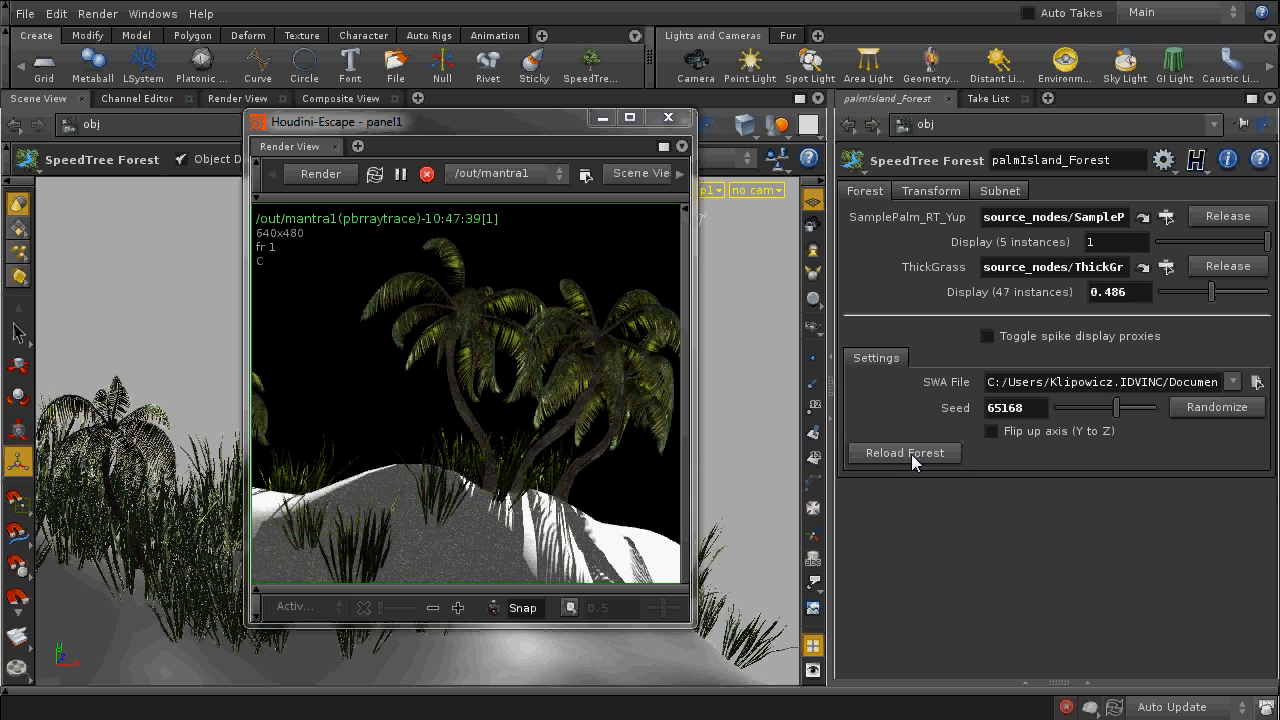
left_click_drag(515, 121, 1065, 140)
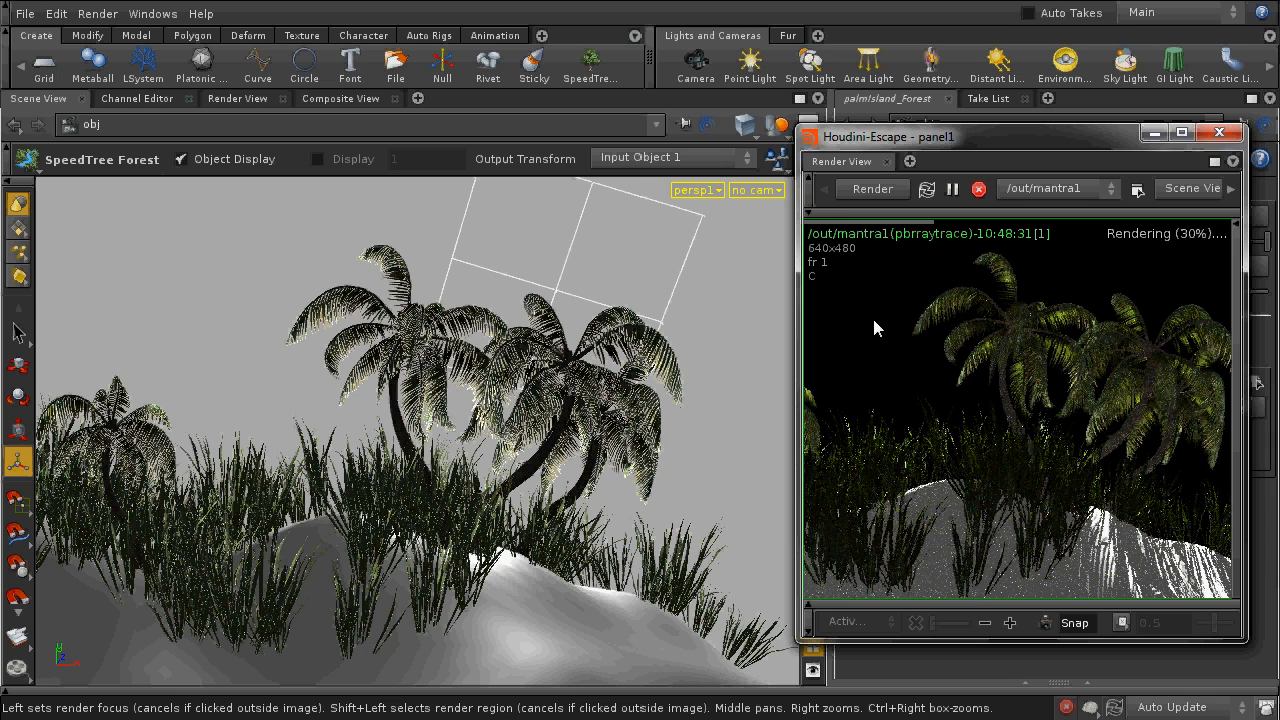
left_click_drag(1011, 138, 671, 104)
left_click_drag(1219, 282, 1271, 289)
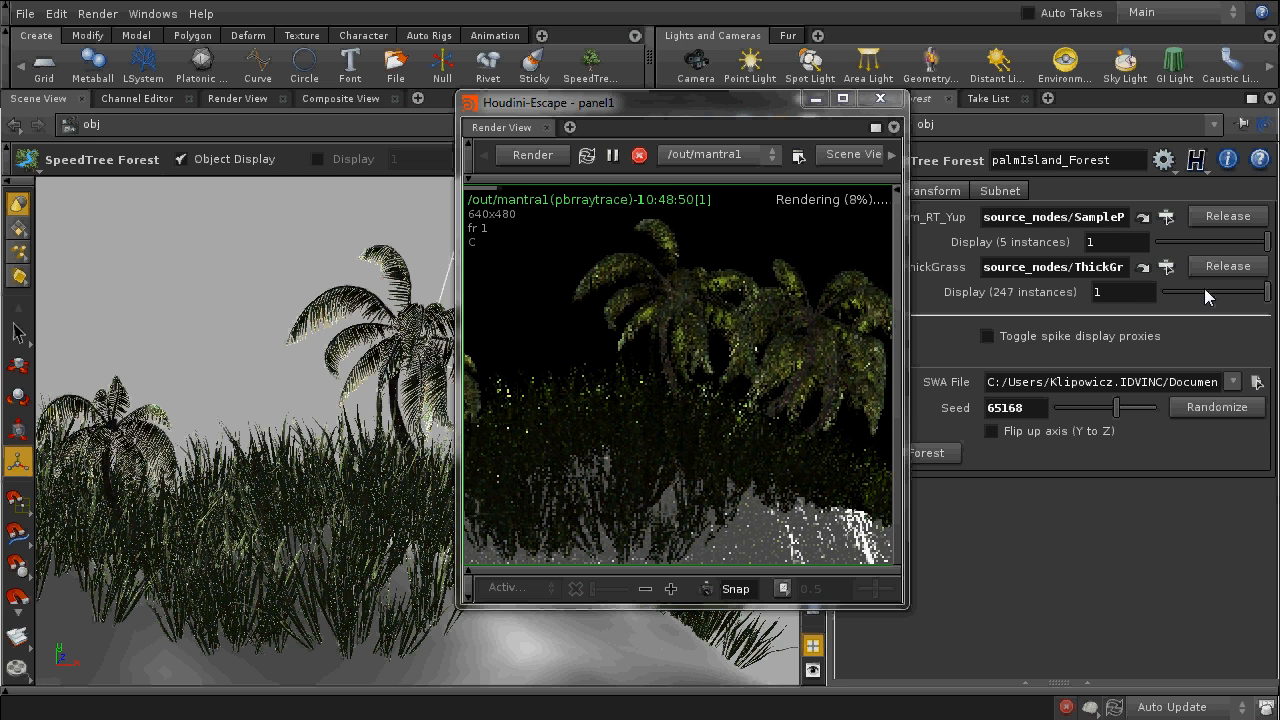
Step: Frame the palms and dense grass from close range in the scene view and render them with /out/mantra1
key("Escape")
left_click_drag(271, 396, 100, 415)
right_click_drag(100, 415, 427, 470)
middle_click_drag(427, 470, 660, 520)
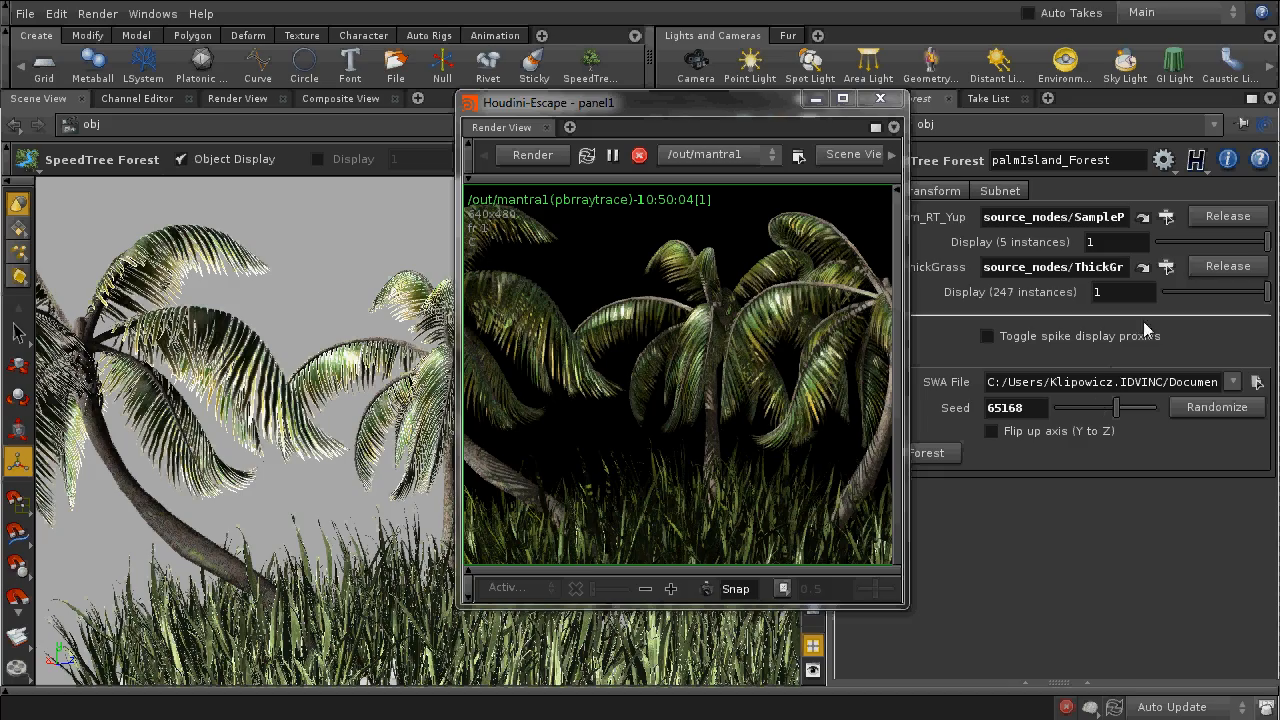
Step: Look through the SpeedTree Forest node's help and the related SpeedTree FBX and SpeedTree Material pages, and close the help
left_click(1258, 161)
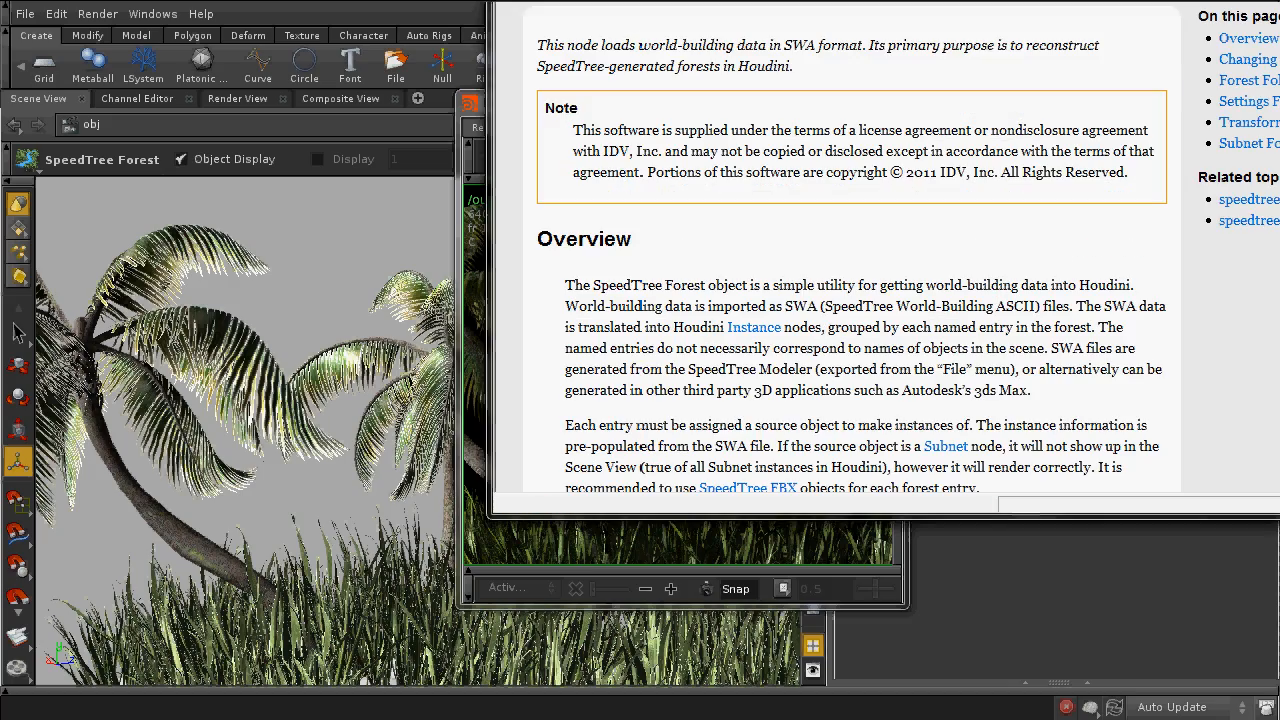
left_click_drag(927, 0, 651, 8)
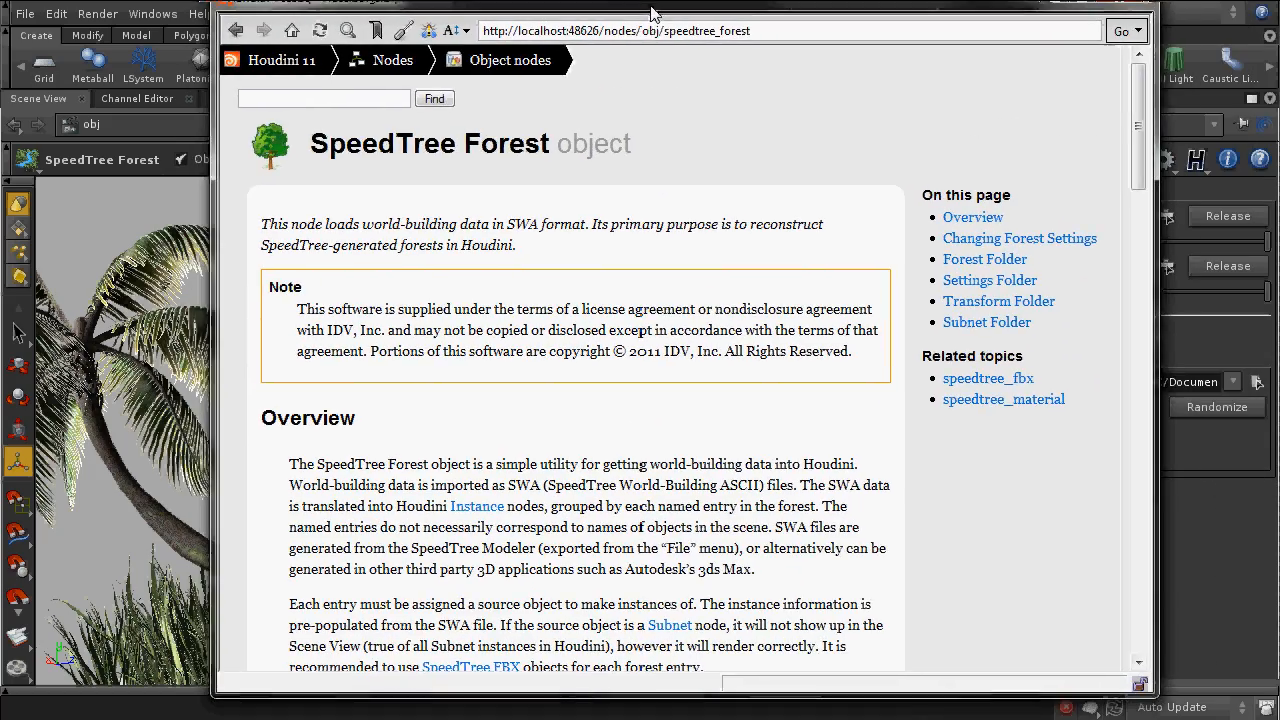
left_click_drag(1138, 142, 1118, 106)
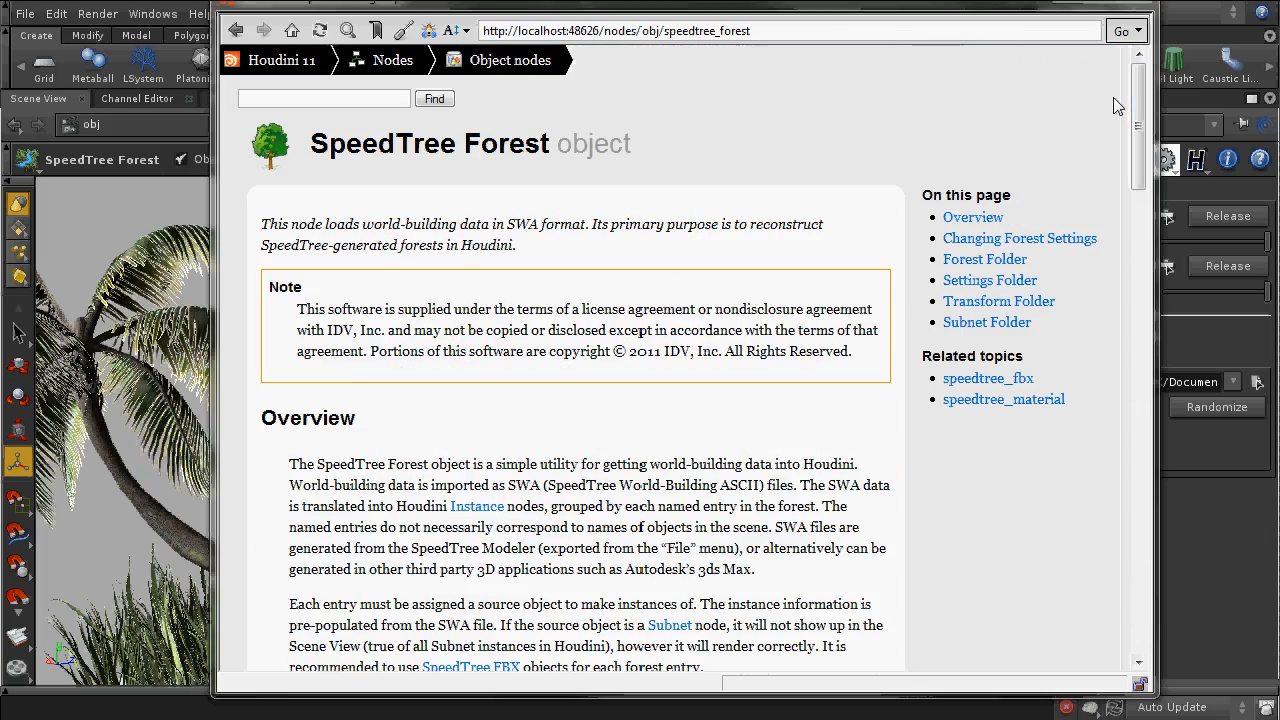
left_click(996, 380)
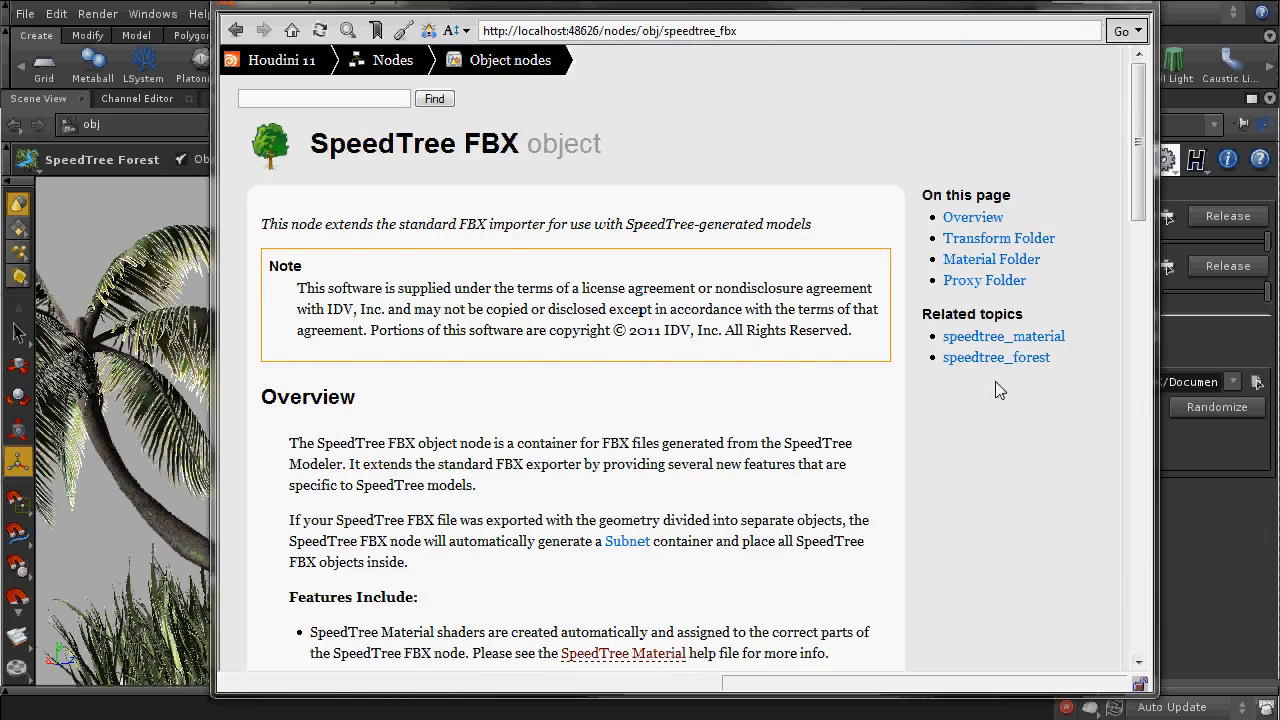
scroll(983, 471, "down", 10)
scroll(982, 472, "up", 2)
scroll(983, 471, "up", 8)
left_click_drag(1134, 142, 1100, 505)
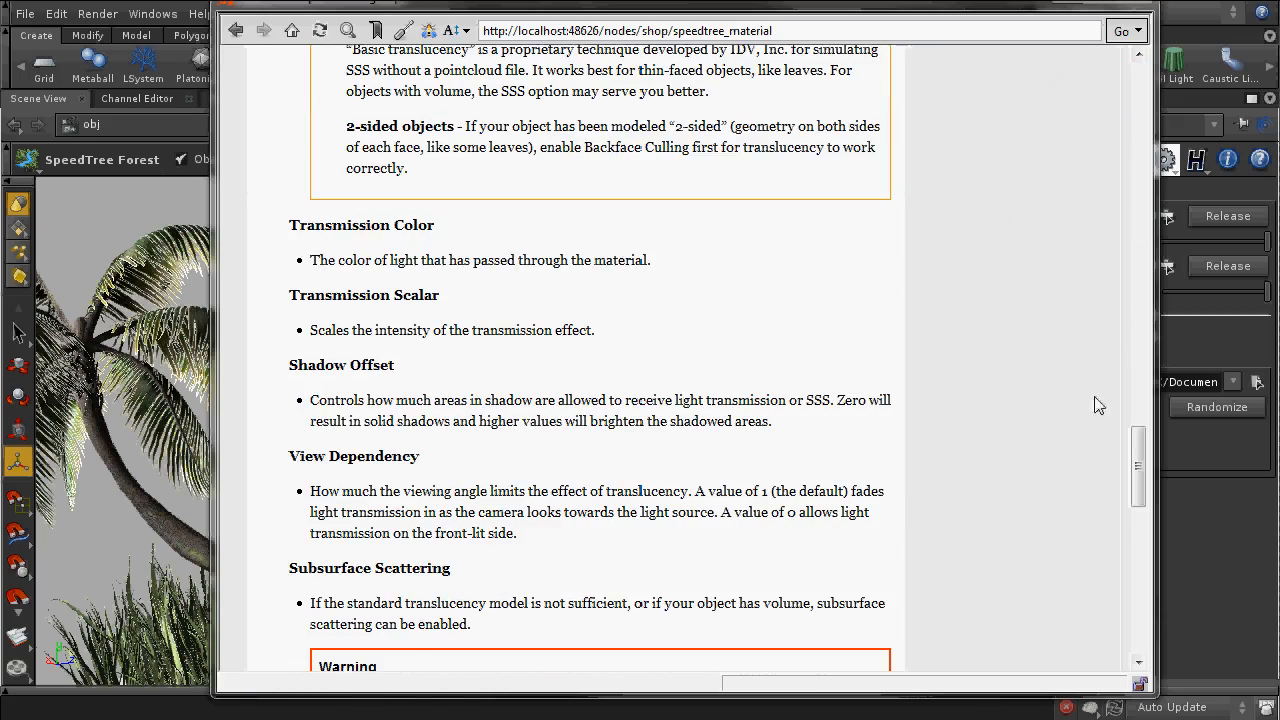
left_click(1135, 5)
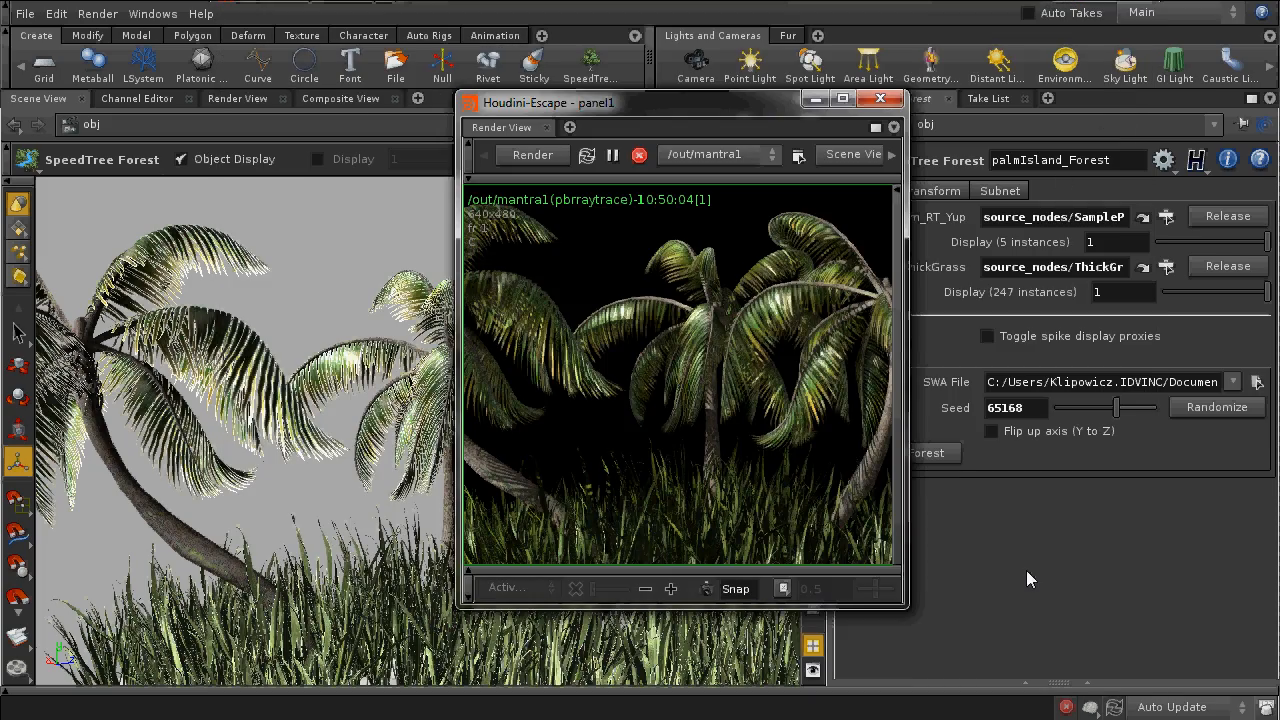